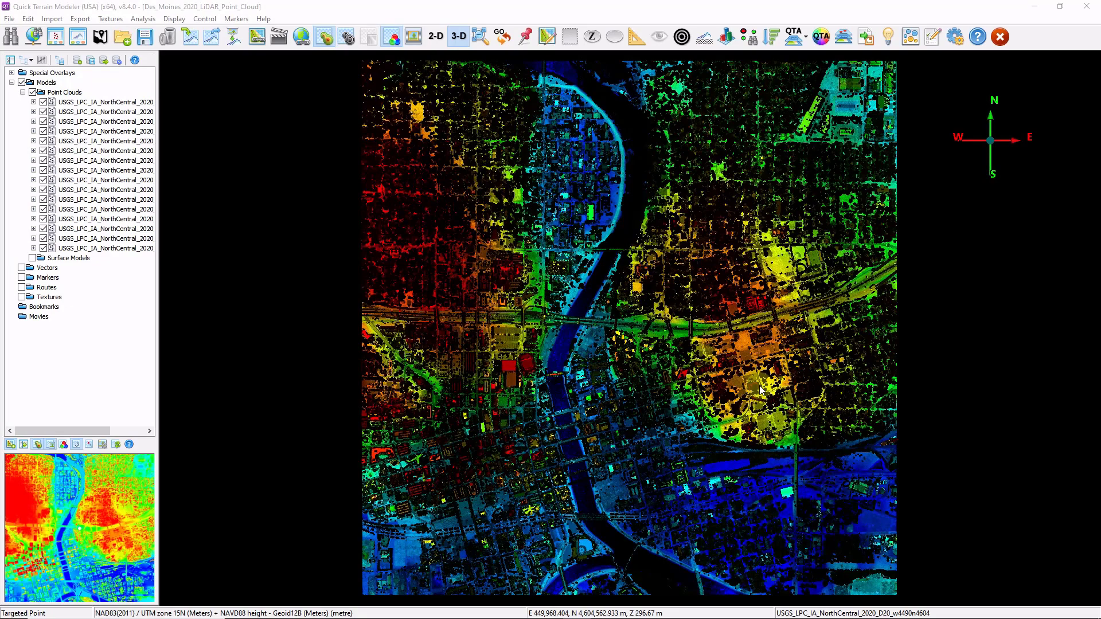
# Tilt and rotate the Des Moines point cloud into an oblique 3-D view.
pyautogui.moveTo(609, 422); pyautogui.dragTo(617, 382)
# Switch to Google Earth Pro to compare the downtown Des Moines satellite imagery.
pyautogui.hotkey('alt', 'Tab')
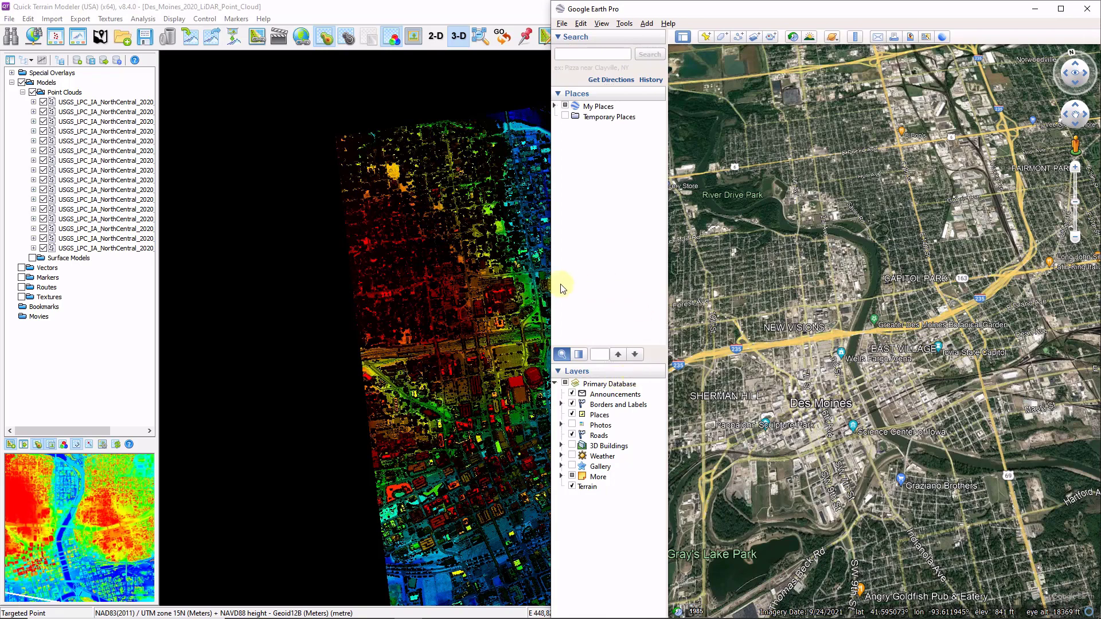
pyautogui.click(514, 295)
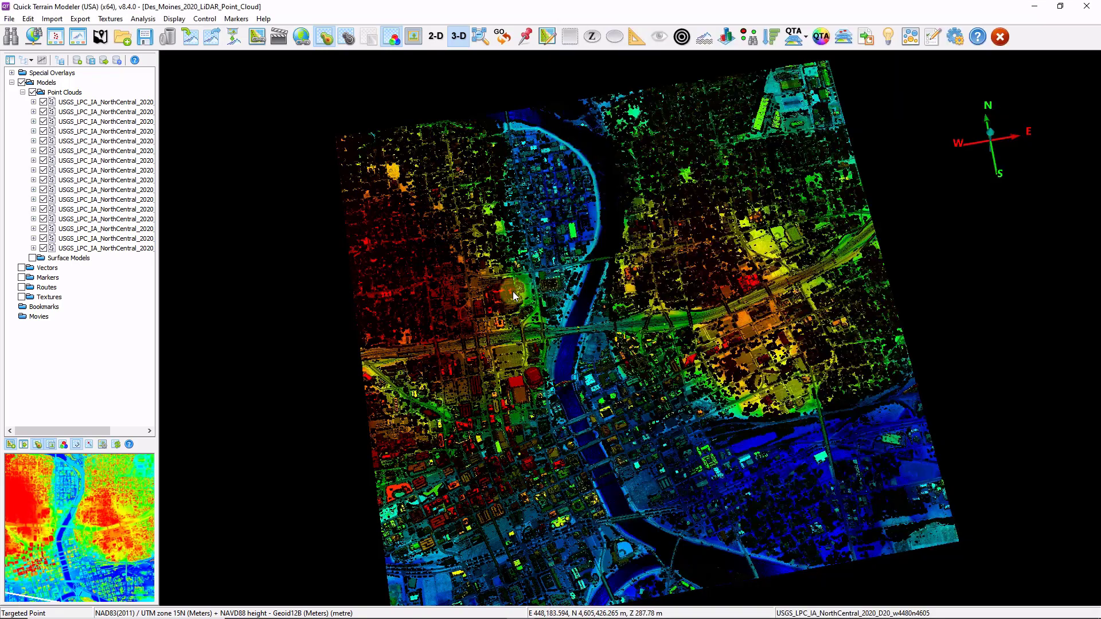
pyautogui.click(596, 394)
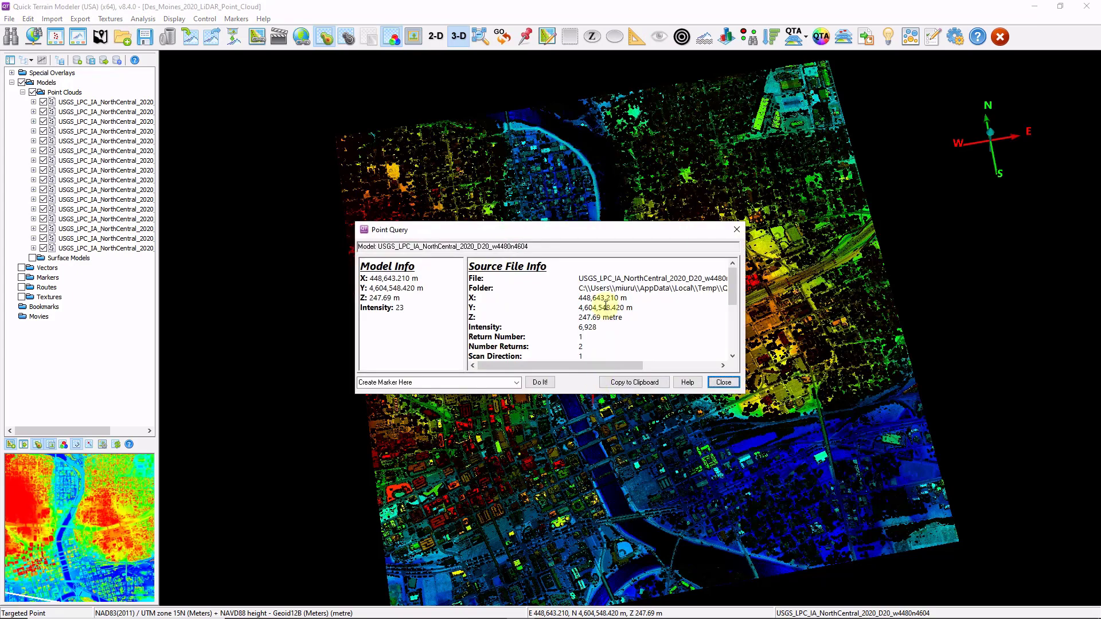
pyautogui.scroll(-5, 606, 306)
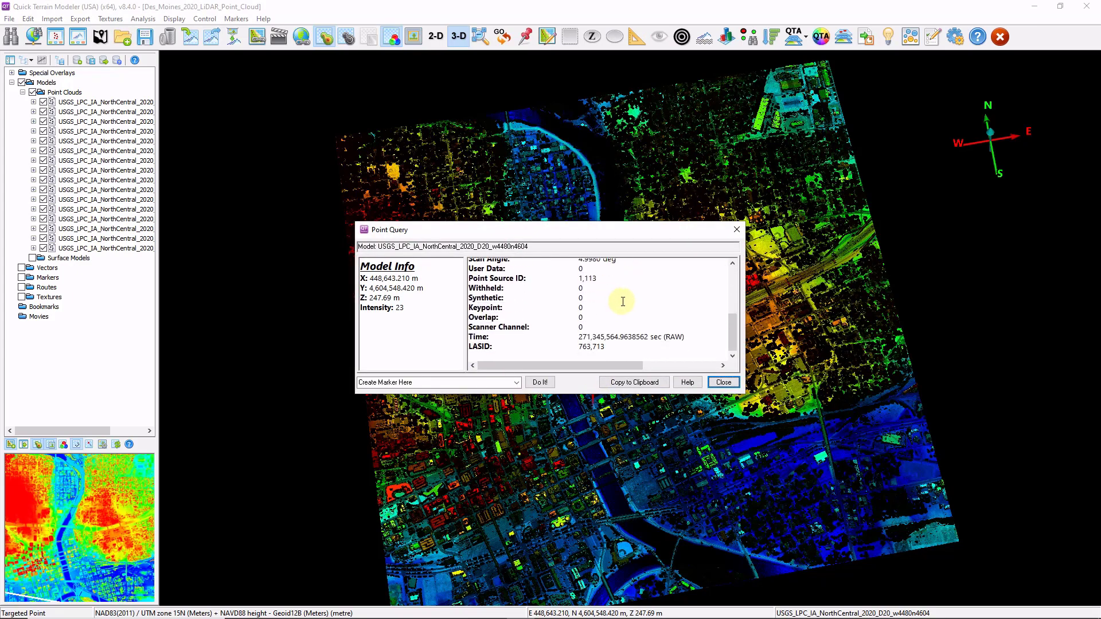
pyautogui.scroll(5, 623, 302)
pyautogui.scroll(-3, 622, 300)
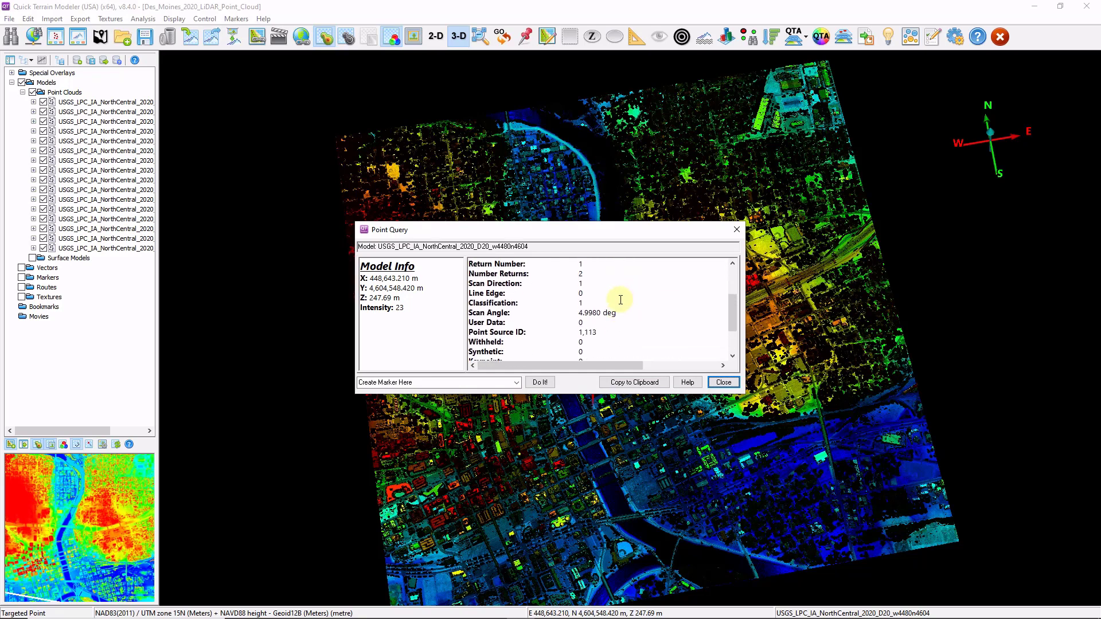
pyautogui.moveTo(590, 272); pyautogui.dragTo(470, 264)
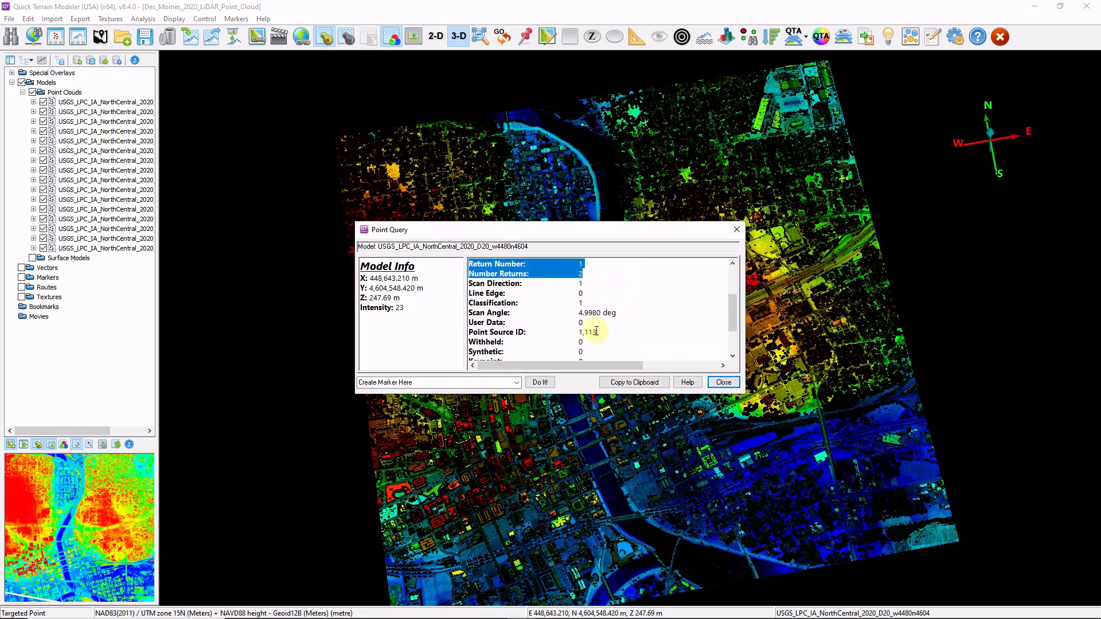
pyautogui.moveTo(597, 302); pyautogui.dragTo(469, 305)
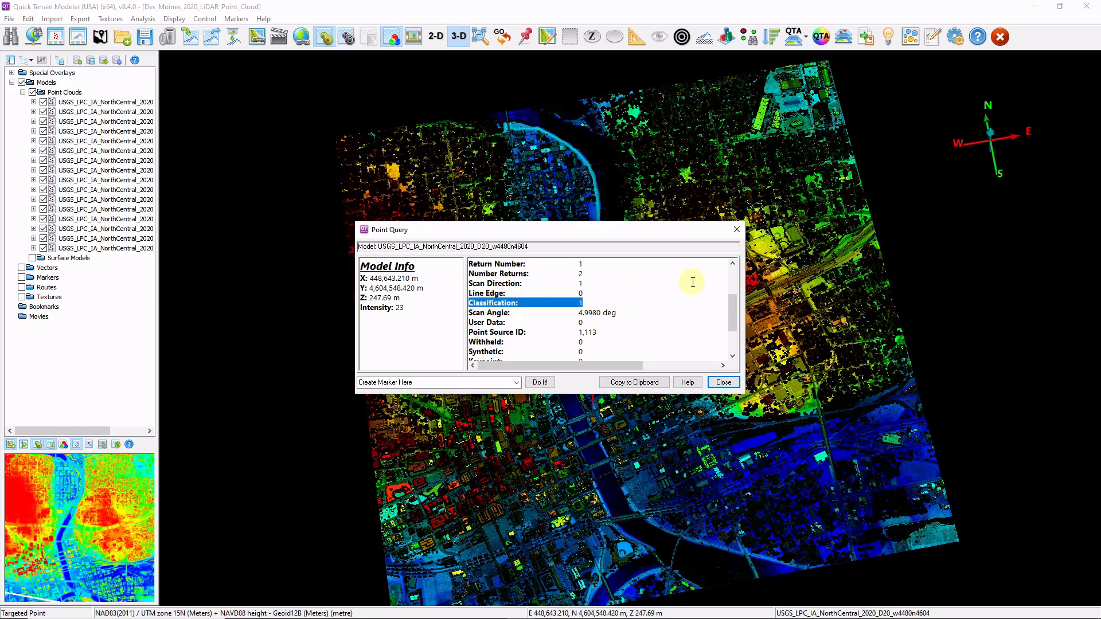
pyautogui.moveTo(657, 230); pyautogui.dragTo(661, 231)
pyautogui.doubleClick(112, 132)
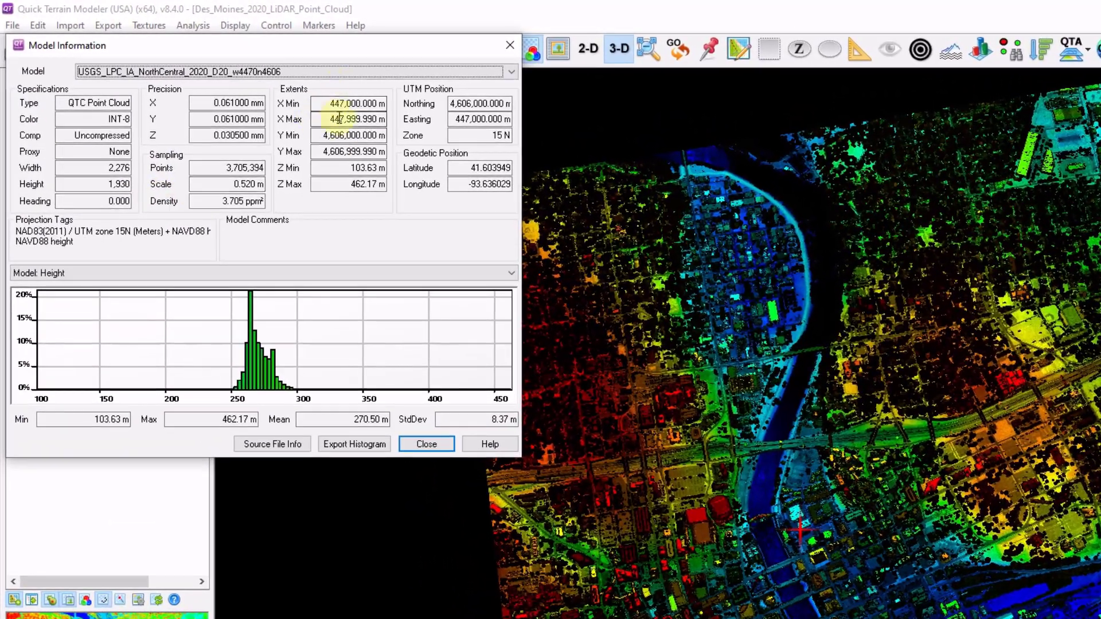
pyautogui.click(500, 74)
pyautogui.click(501, 75)
pyautogui.scroll(-1, 500, 74)
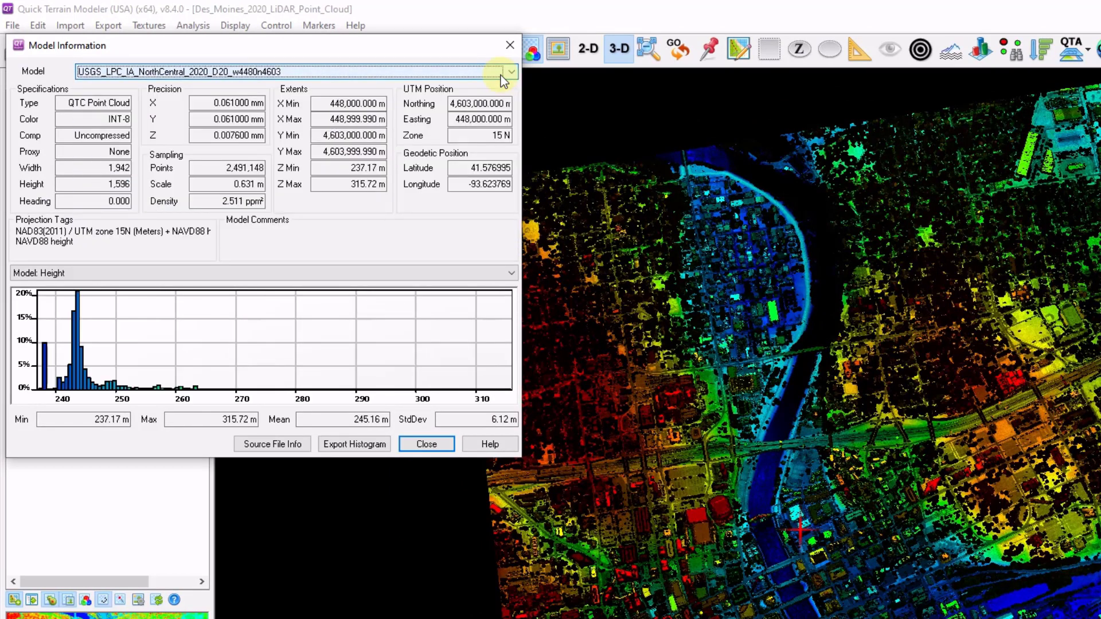
pyautogui.scroll(-1, 500, 75)
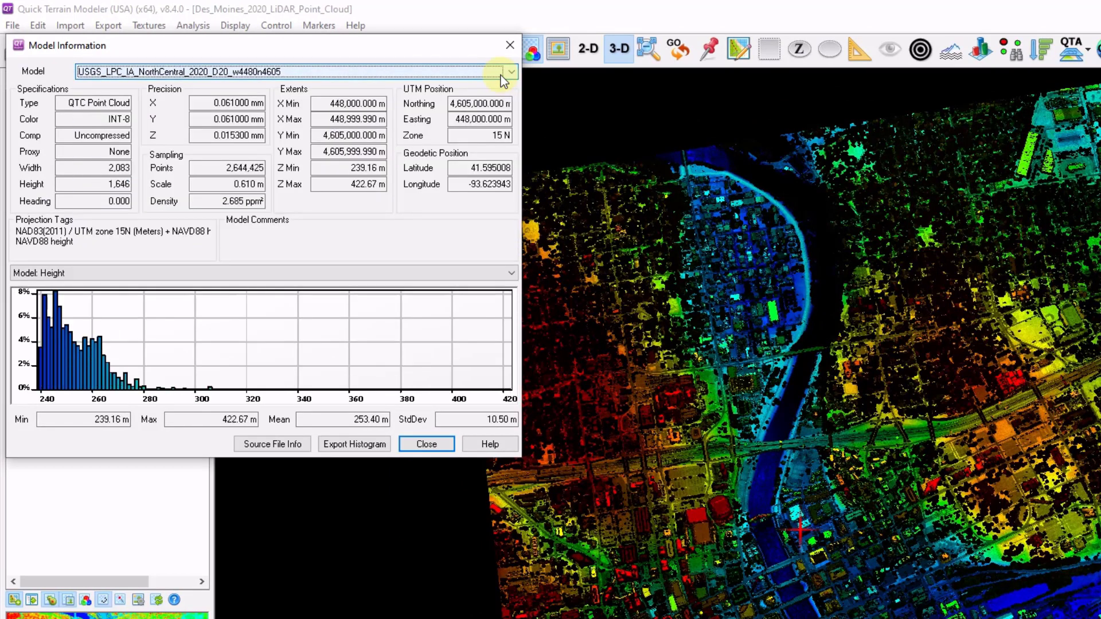
pyautogui.scroll(-1, 501, 74)
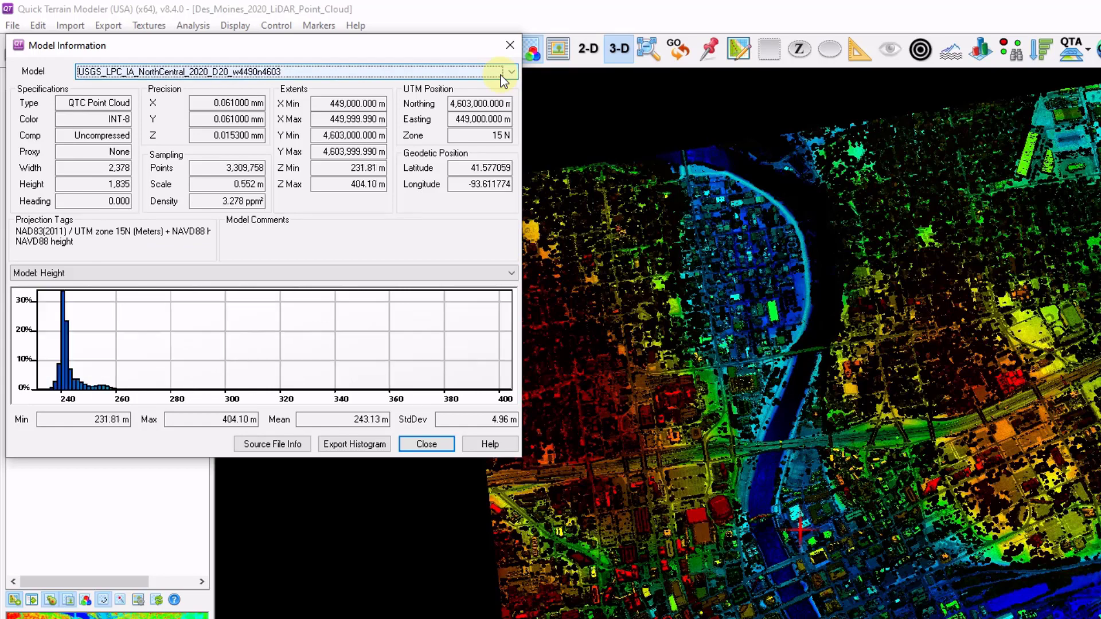
pyautogui.scroll(-1, 500, 75)
pyautogui.scroll(-1, 500, 75)
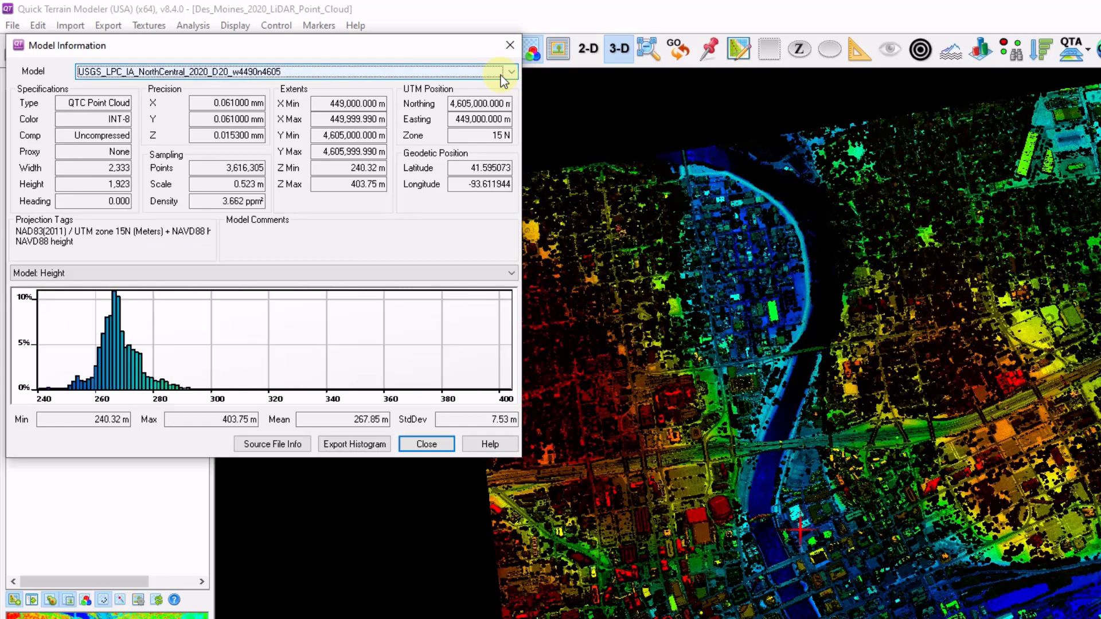
pyautogui.scroll(-1, 500, 75)
pyautogui.scroll(-1, 500, 74)
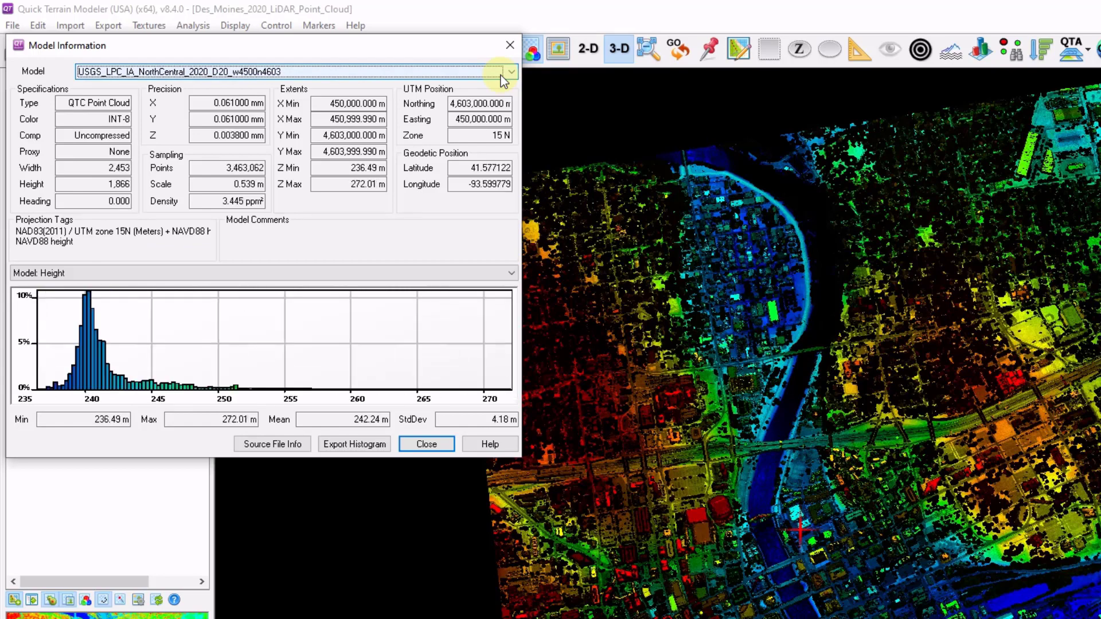
pyautogui.click(506, 45)
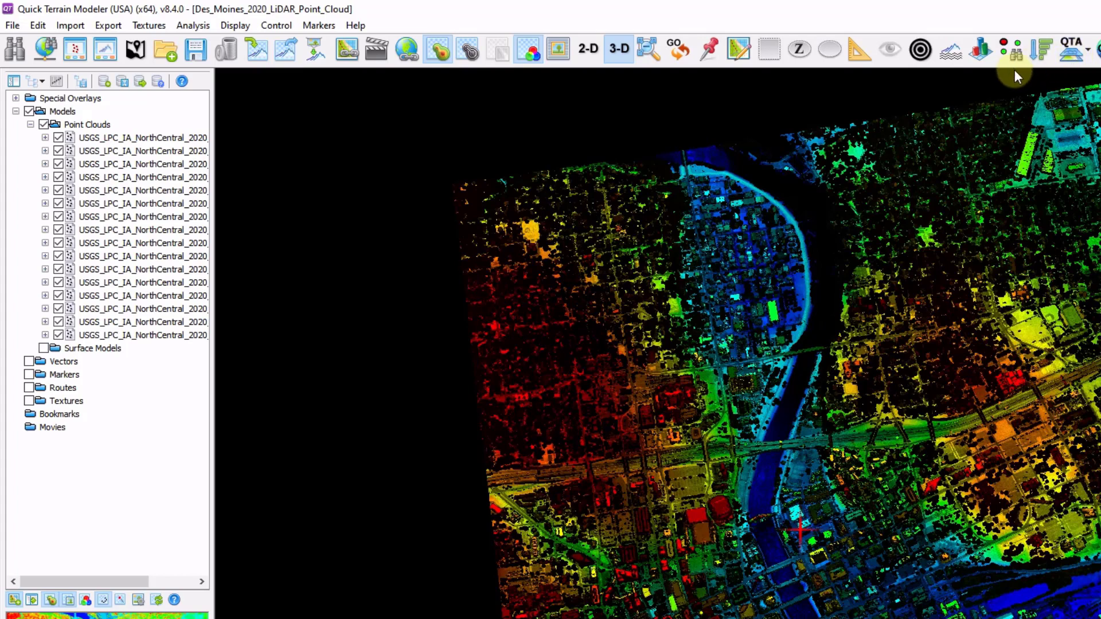
# Calculate a Density (ppm^2) grid statistic and apply it as the cloud's colour texture.
pyautogui.click(982, 51)
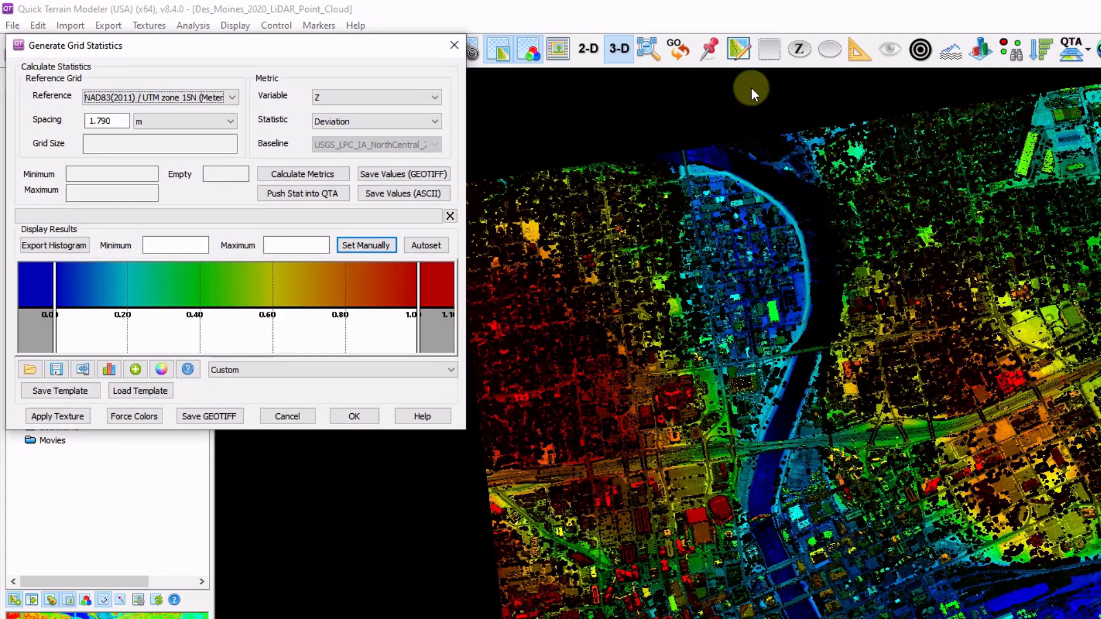
pyautogui.click(409, 95)
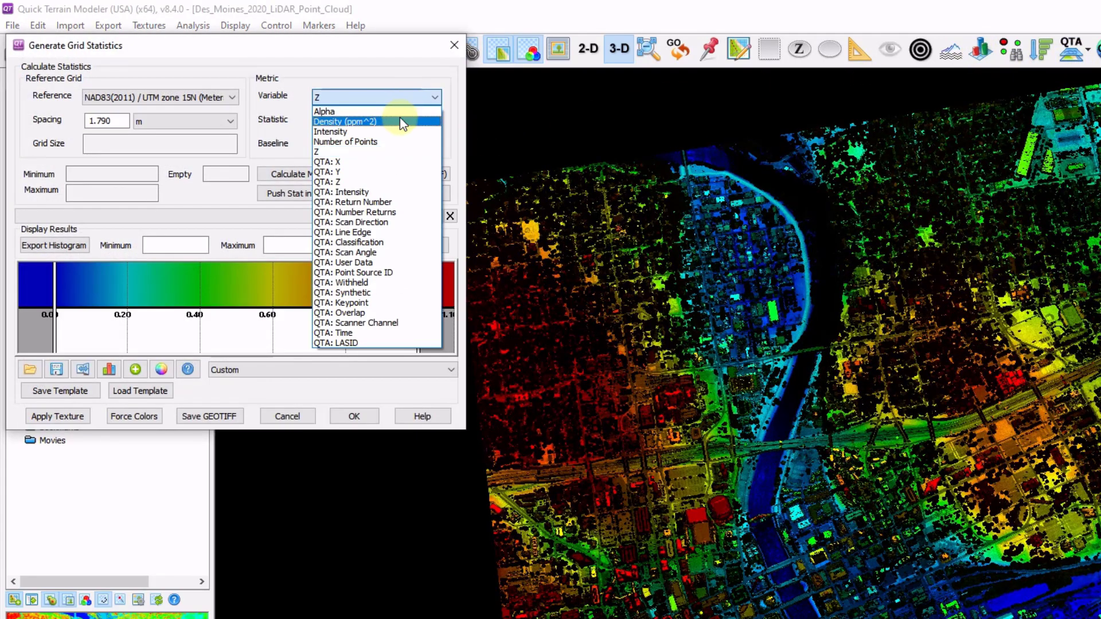
pyautogui.click(400, 122)
pyautogui.click(327, 176)
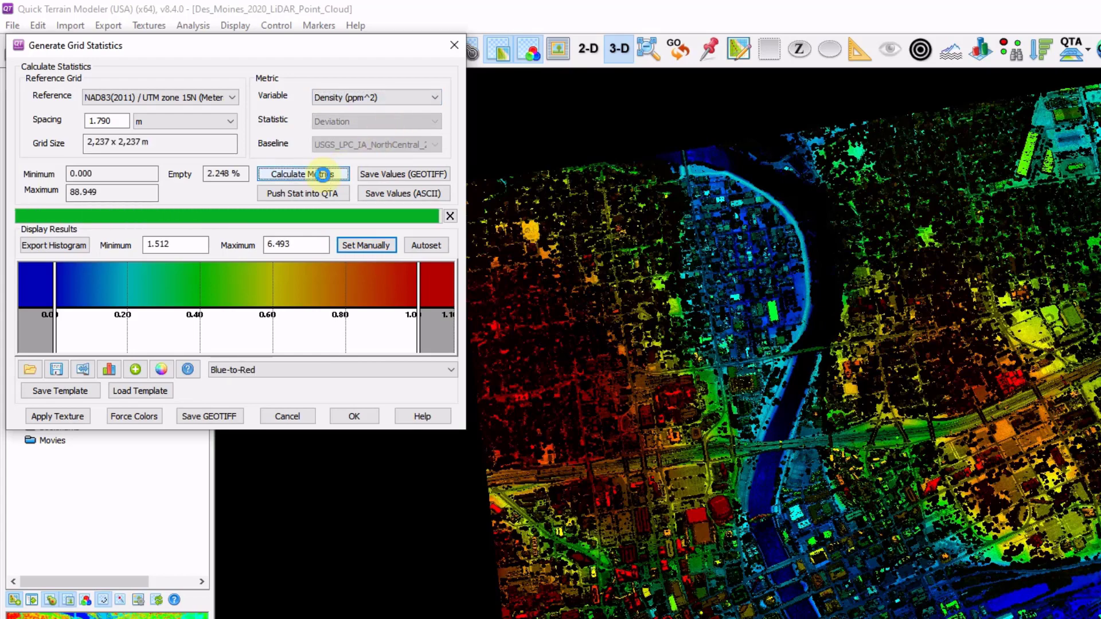
pyautogui.click(355, 415)
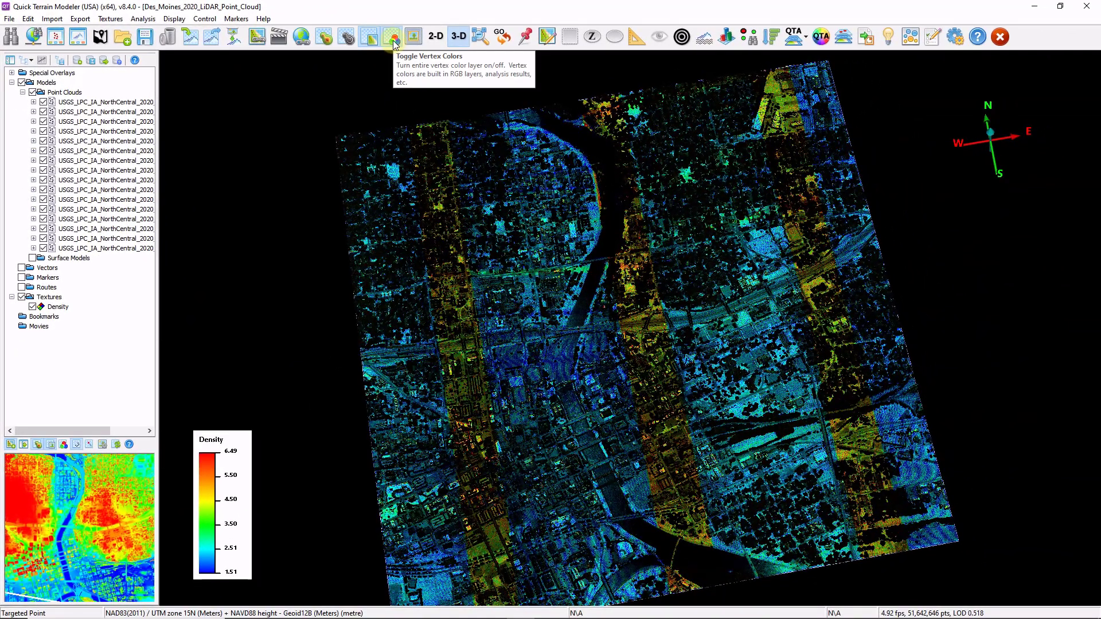
# Hide vertex colours, orient the cloud north-up, then switch off the Density texture.
pyautogui.click(394, 44)
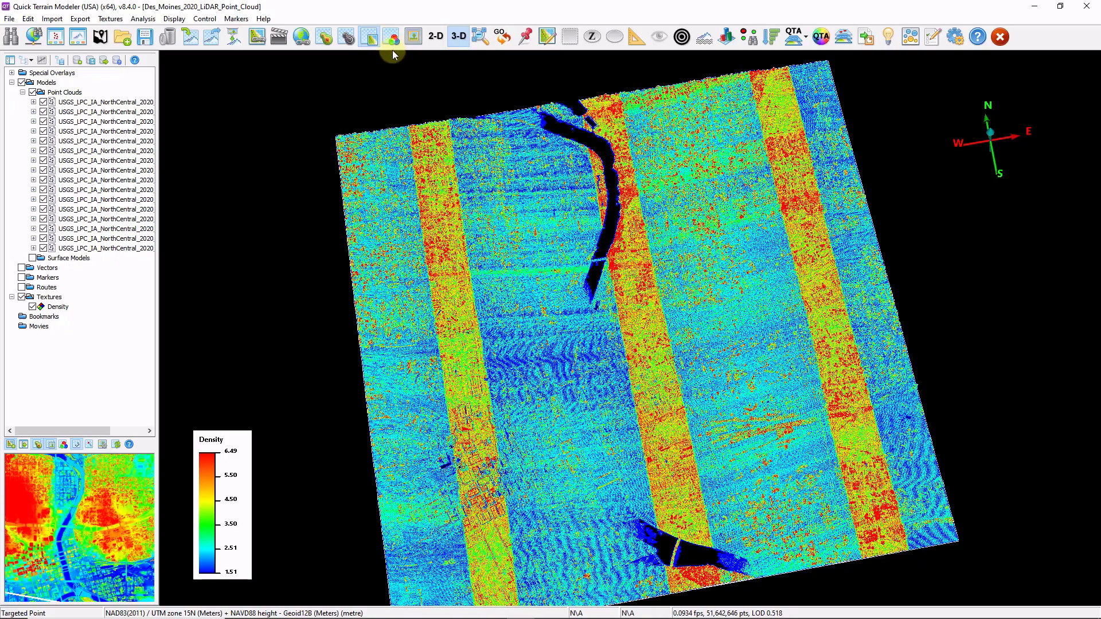
pyautogui.moveTo(575, 331)
pyautogui.mouseDown()
pyautogui.moveTo(593, 339)
pyautogui.moveTo(591, 358)
pyautogui.moveTo(573, 348)
pyautogui.mouseUp()
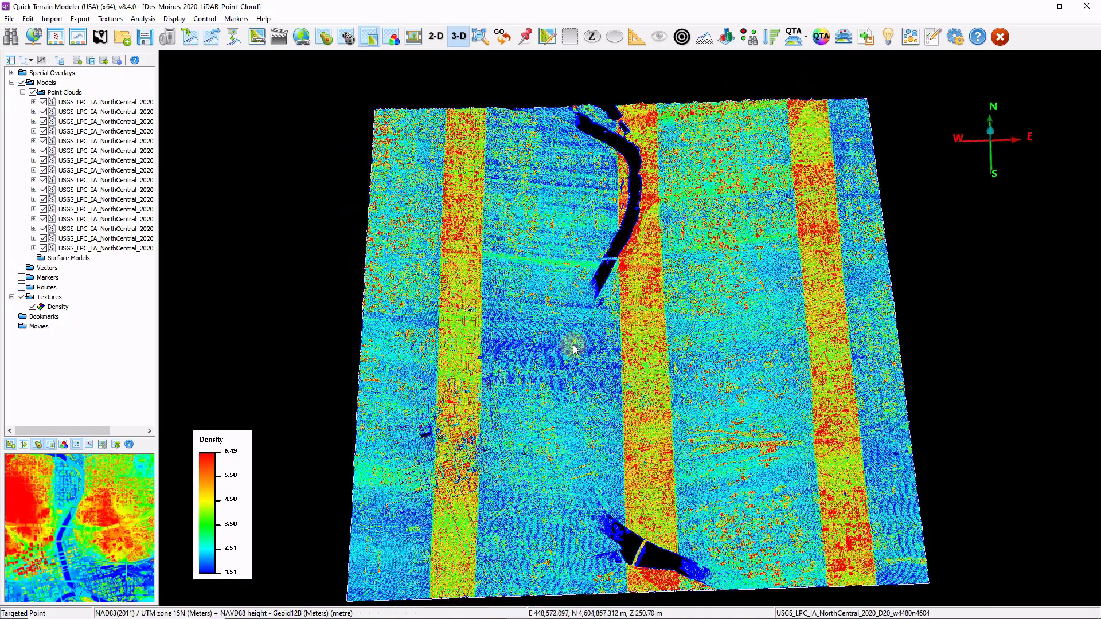
pyautogui.rightClick(61, 310)
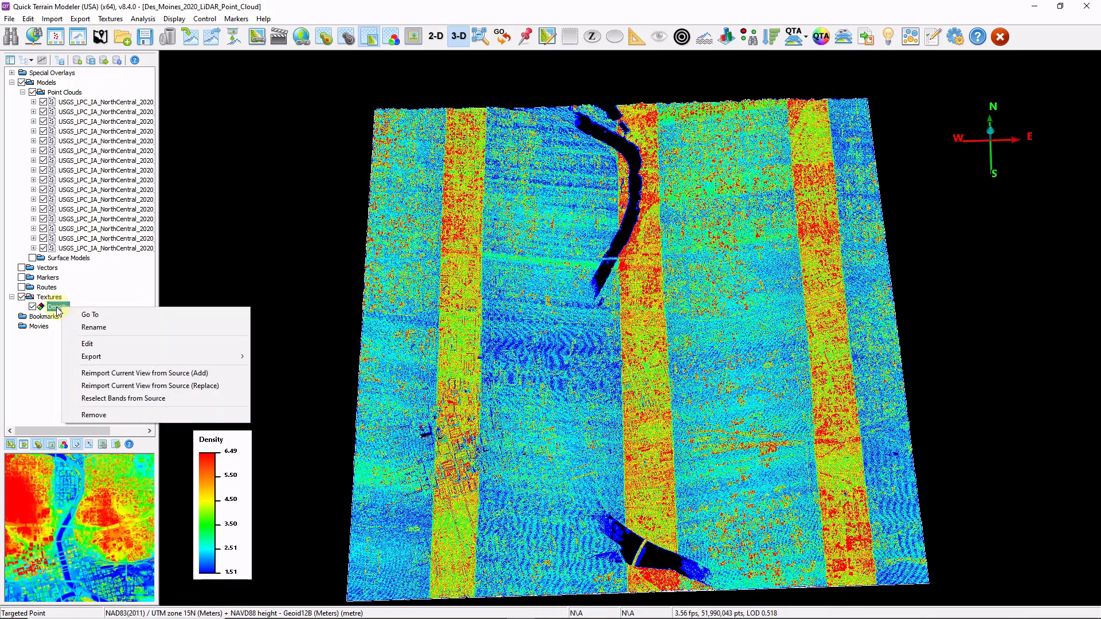
pyautogui.moveTo(136, 360)
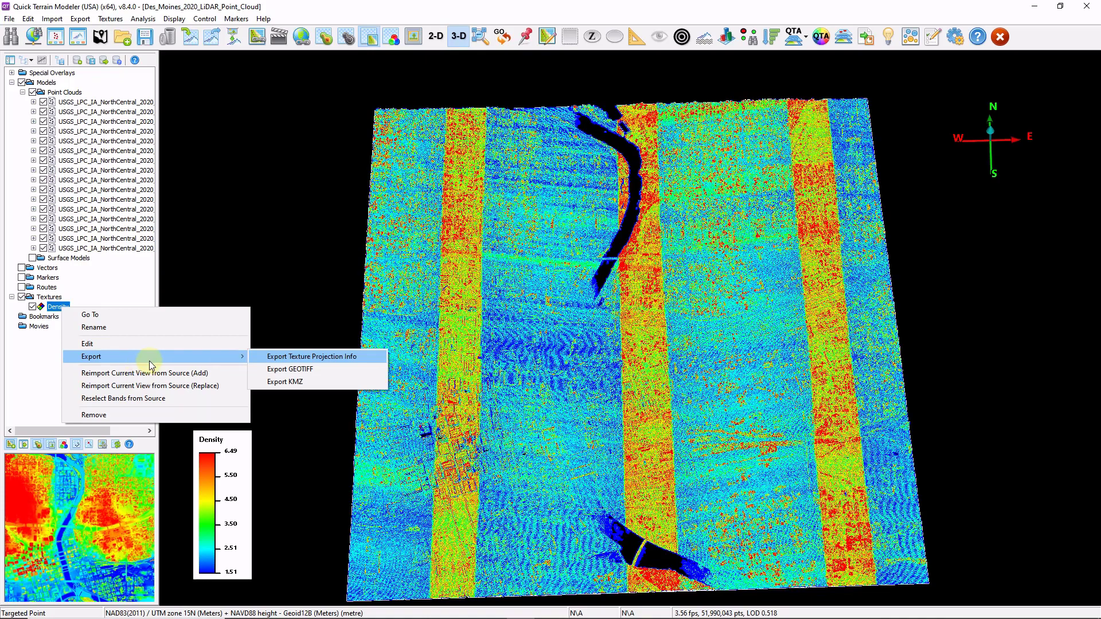
pyautogui.click(493, 372)
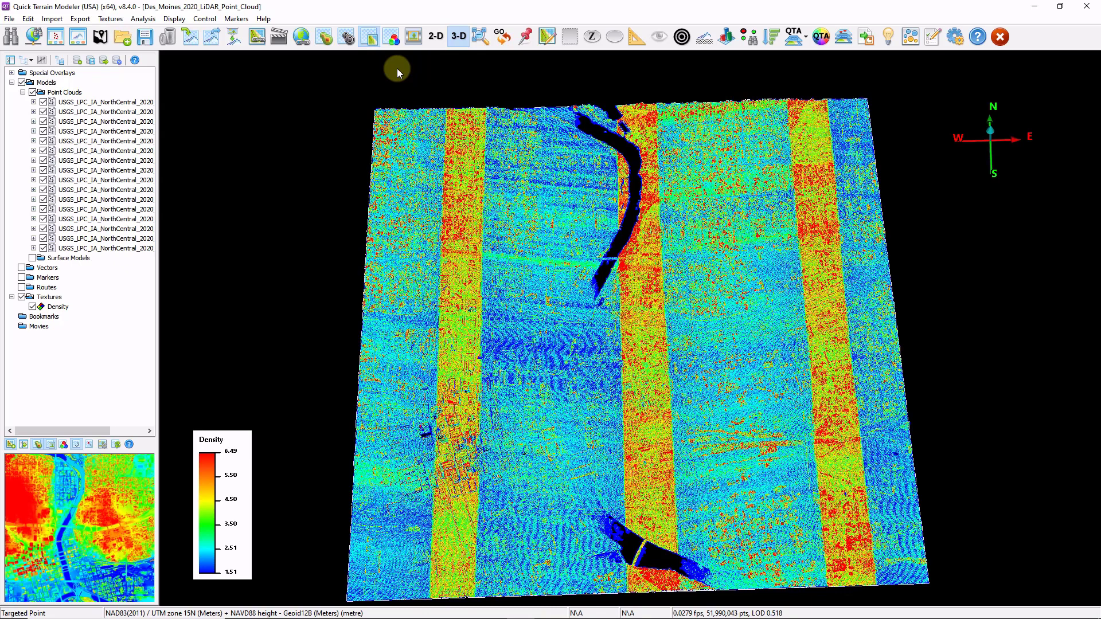
pyautogui.click(376, 39)
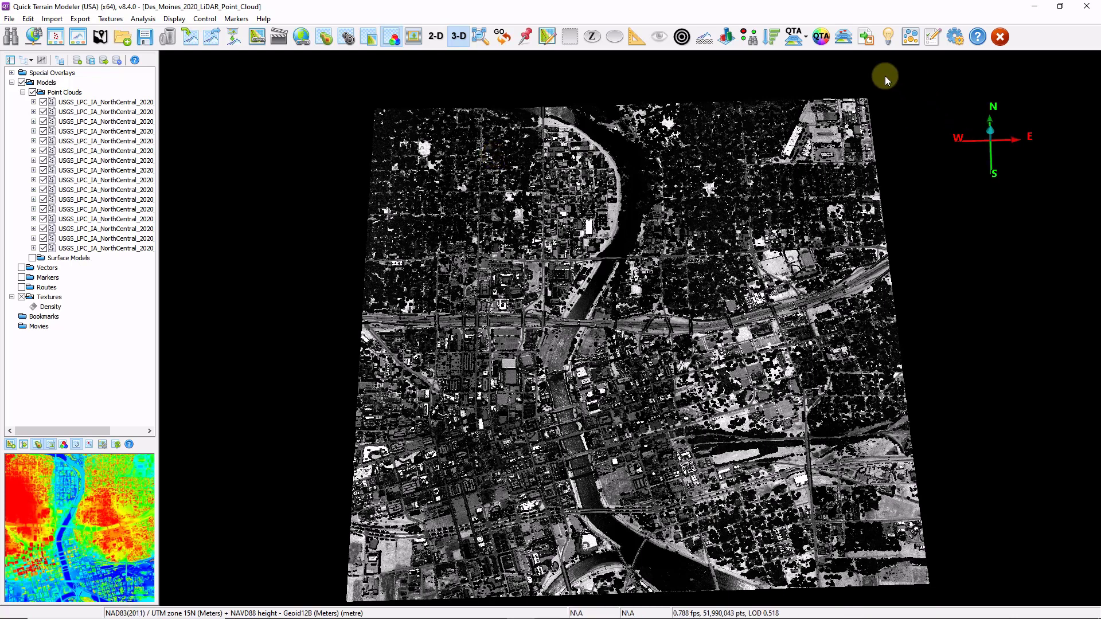
# Colour the points by classification and zoom in on the river bridges.
pyautogui.click(798, 39)
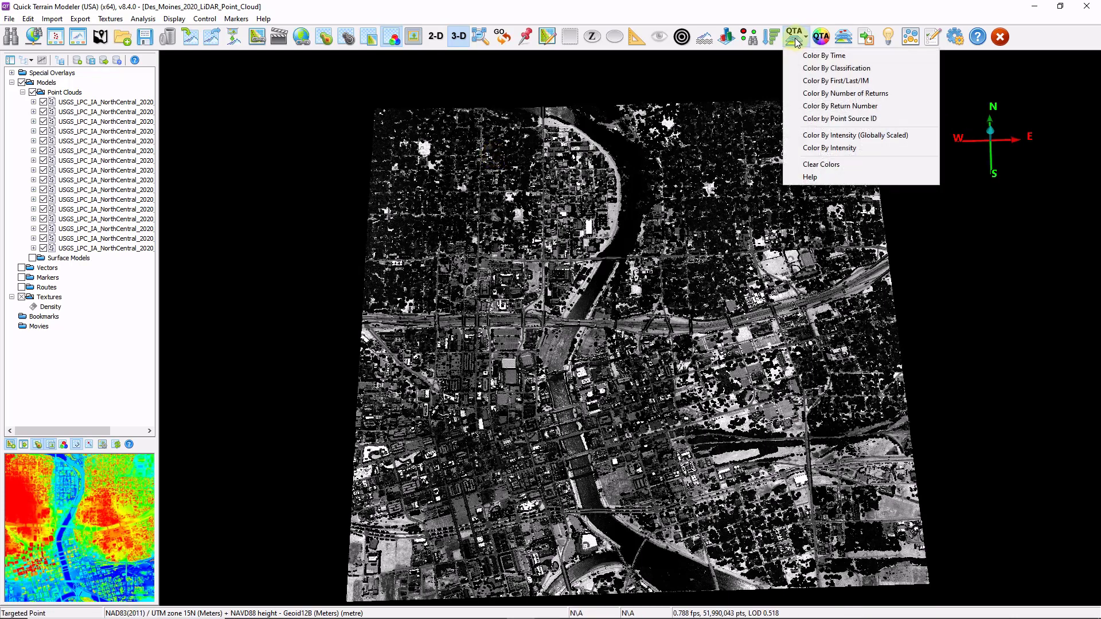
pyautogui.click(828, 68)
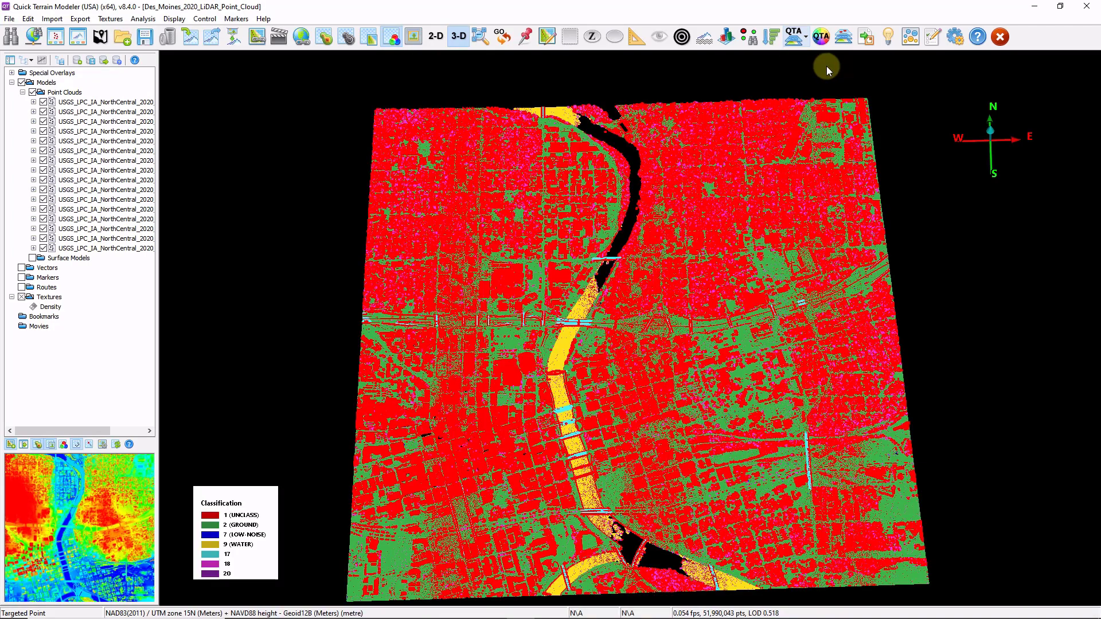
pyautogui.click(629, 290)
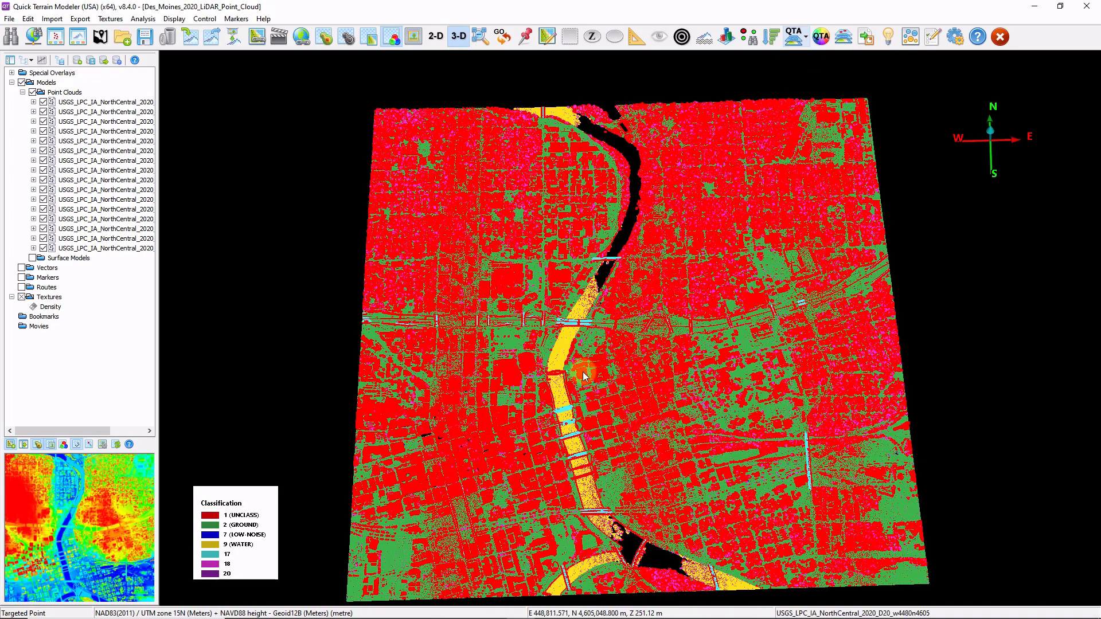
pyautogui.scroll(5, 511, 430)
pyautogui.scroll(5, 536, 405)
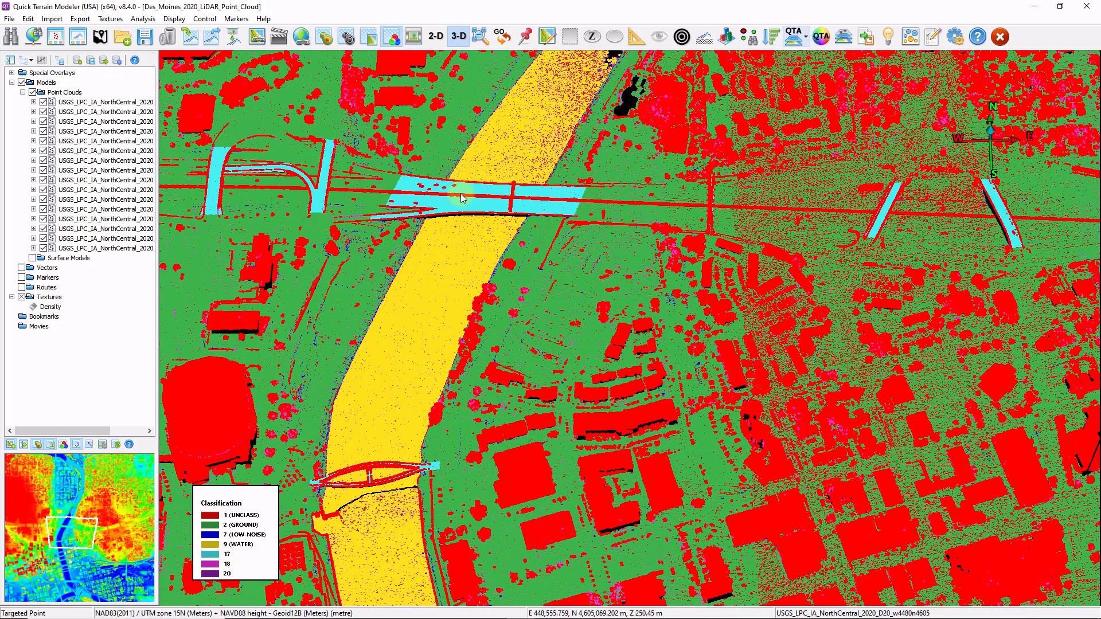
pyautogui.click(473, 206)
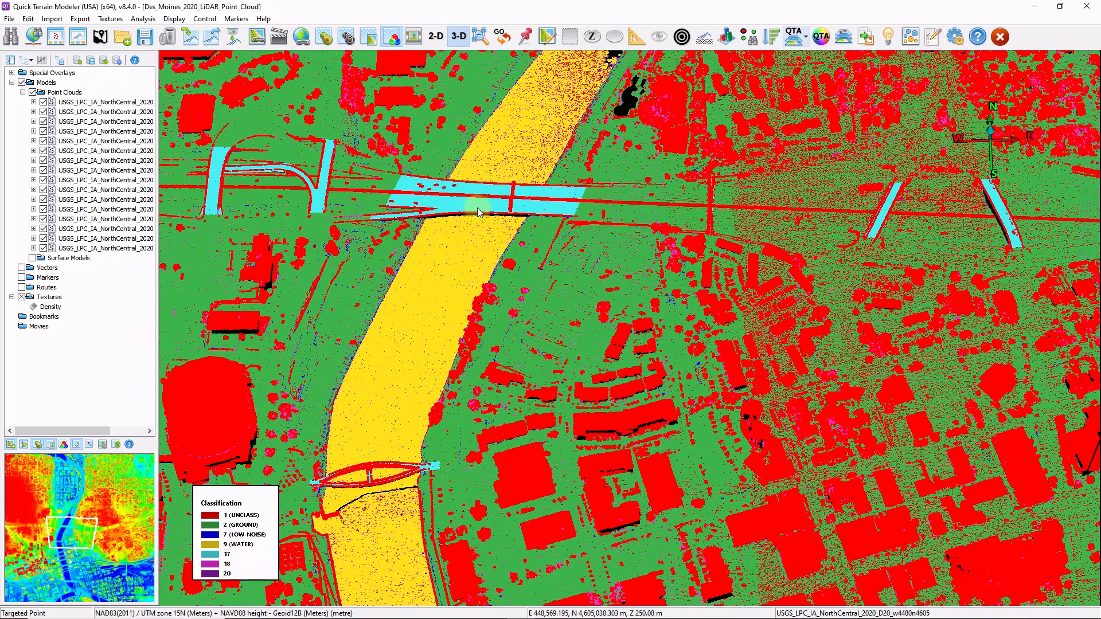
# Zoom back out to view the whole classified point cloud.
pyautogui.scroll(-6, 480, 211)
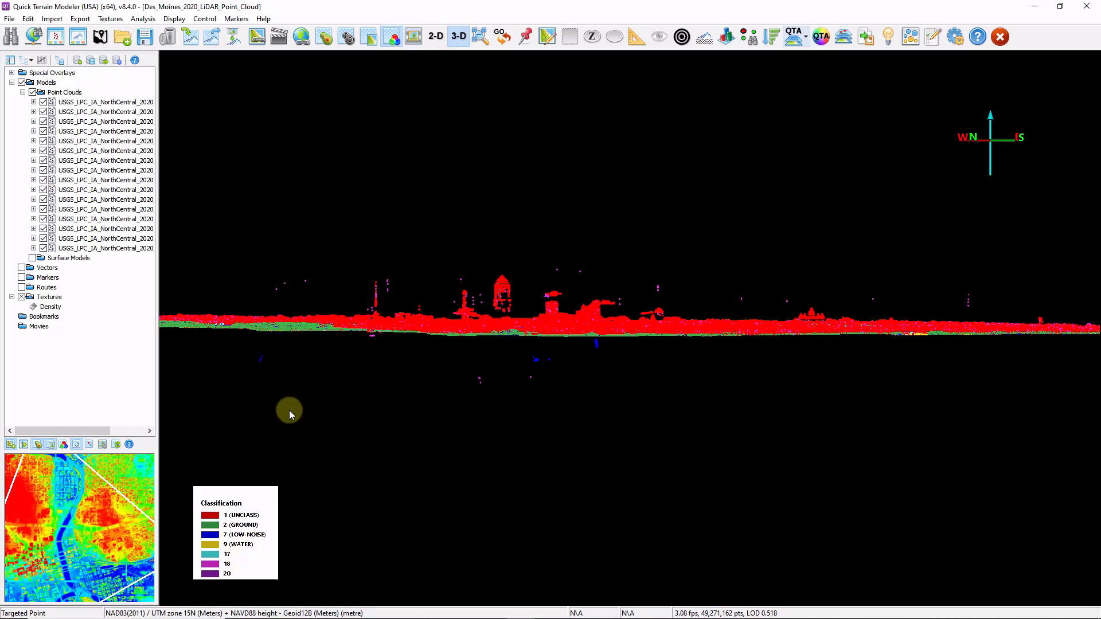
# Set up QTA Discrete Filtering on Classification, packed into the filter channel, hiding classes 7 and 18.
pyautogui.click(145, 19)
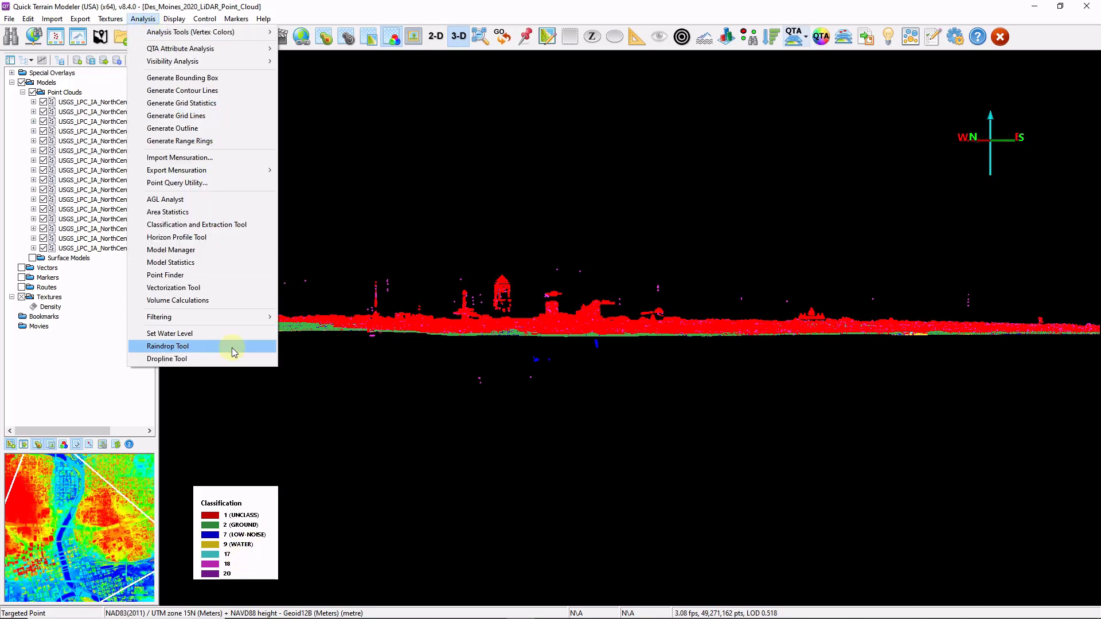
pyautogui.moveTo(235, 316)
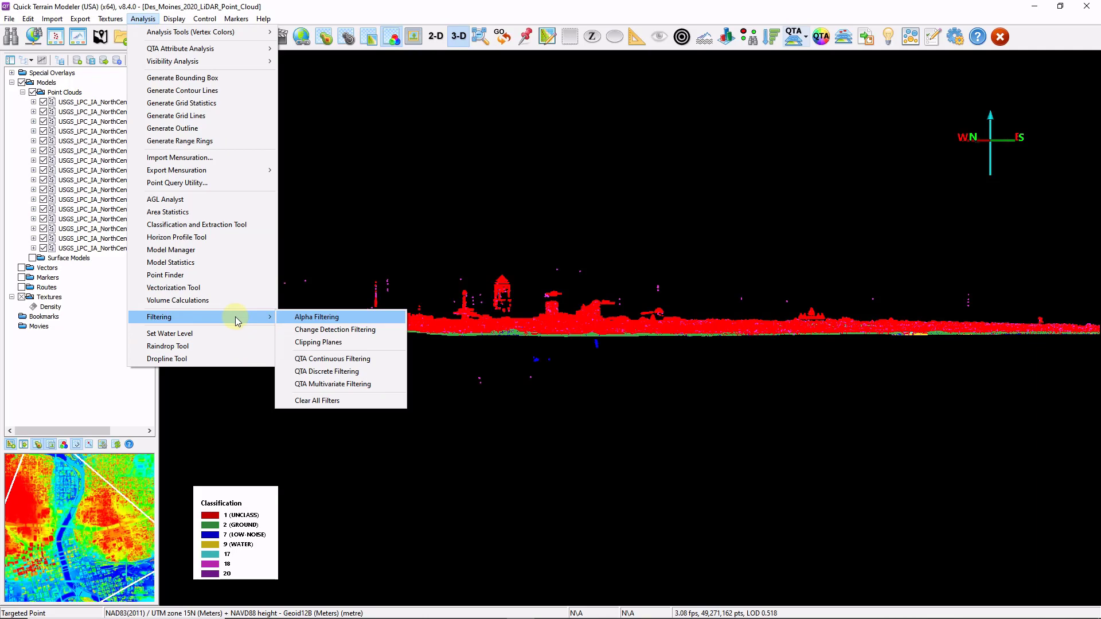
pyautogui.click(358, 370)
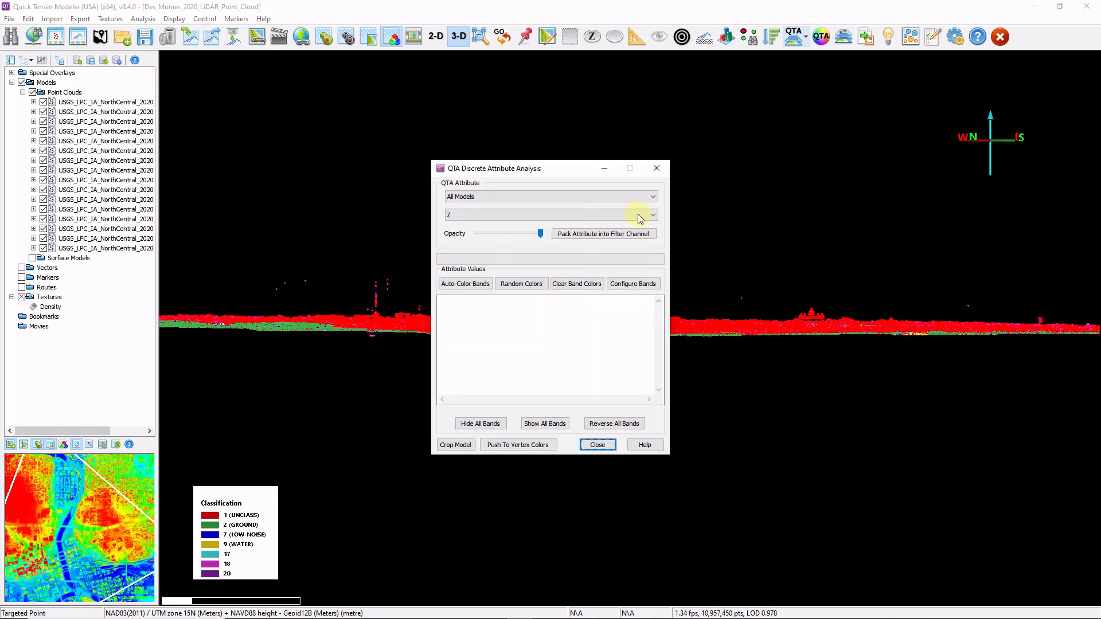
pyautogui.click(639, 217)
pyautogui.click(518, 285)
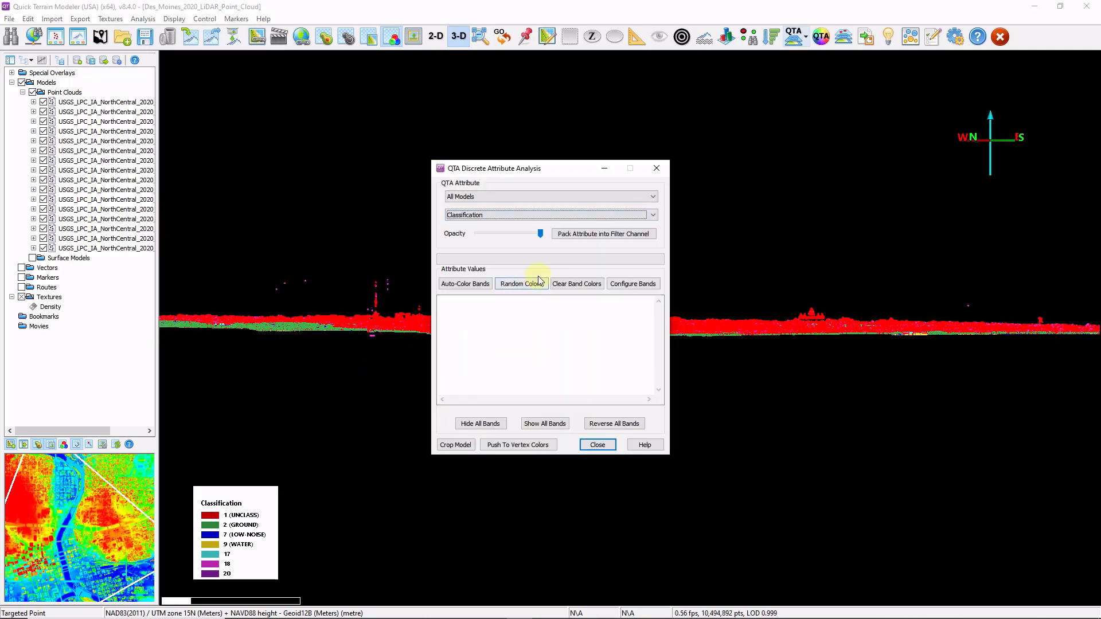
pyautogui.click(608, 239)
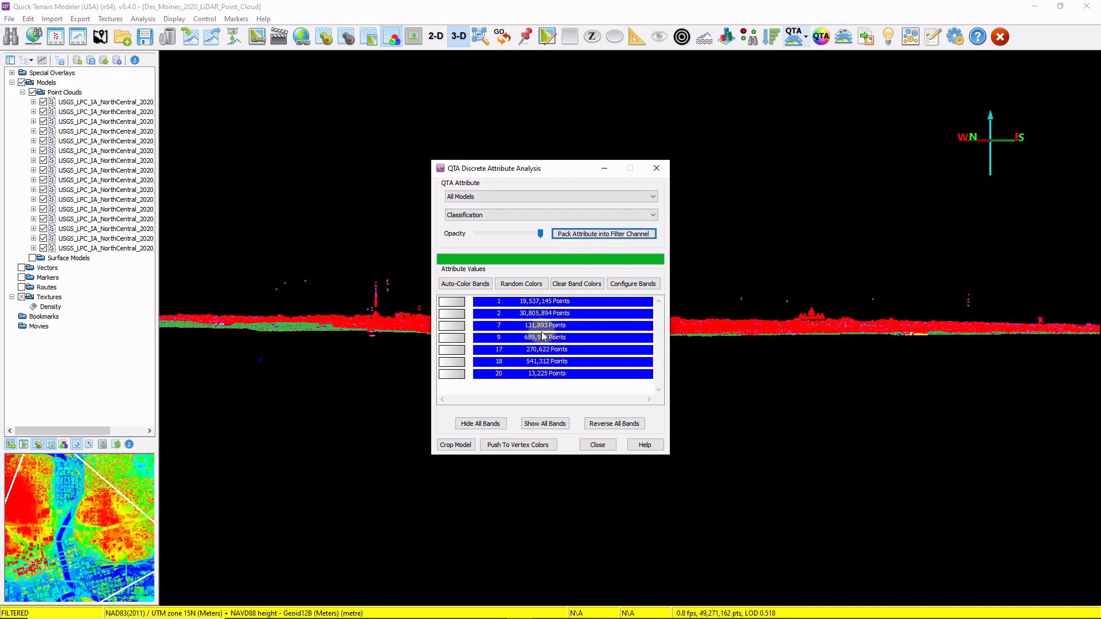
pyautogui.click(457, 326)
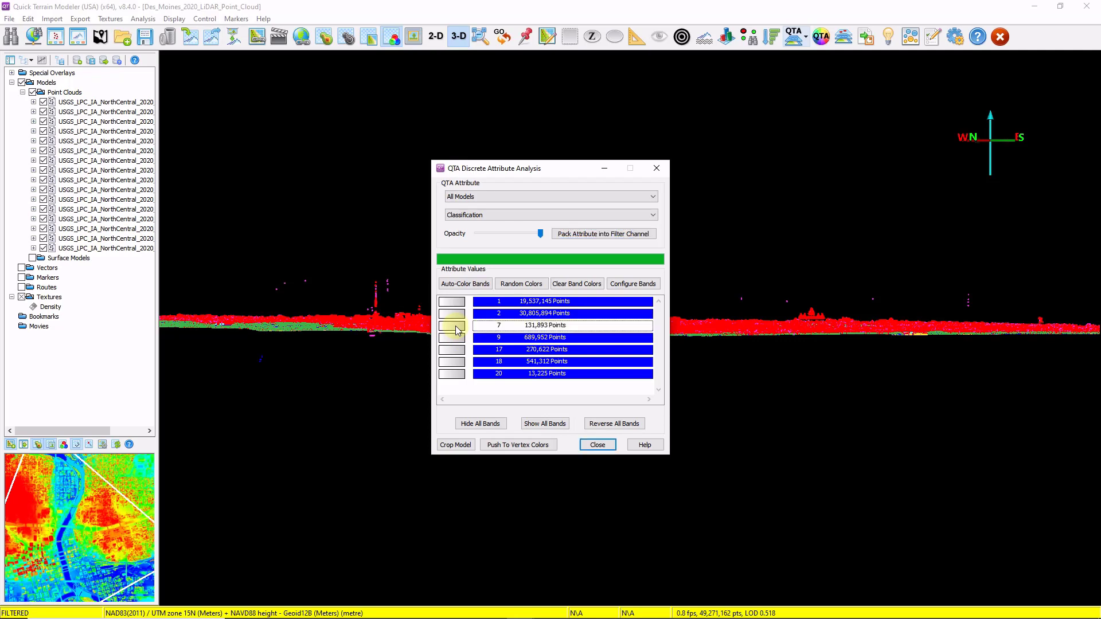
pyautogui.click(457, 362)
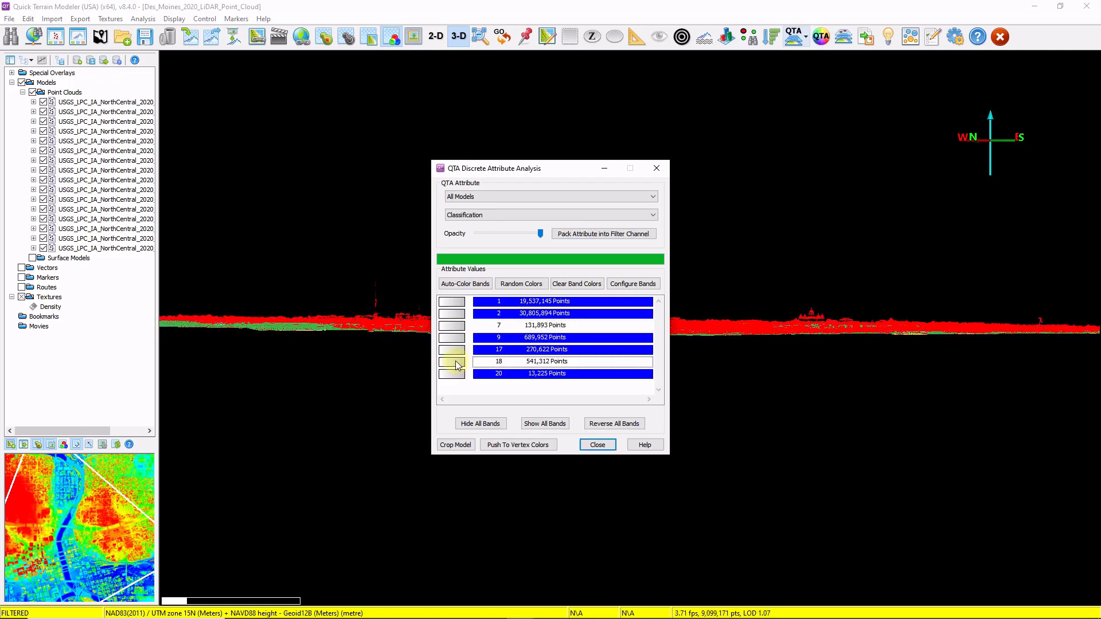
# Limit the display to ground class 2 and water class 9, briefly testing class 17.
pyautogui.moveTo(509, 172); pyautogui.dragTo(278, 140)
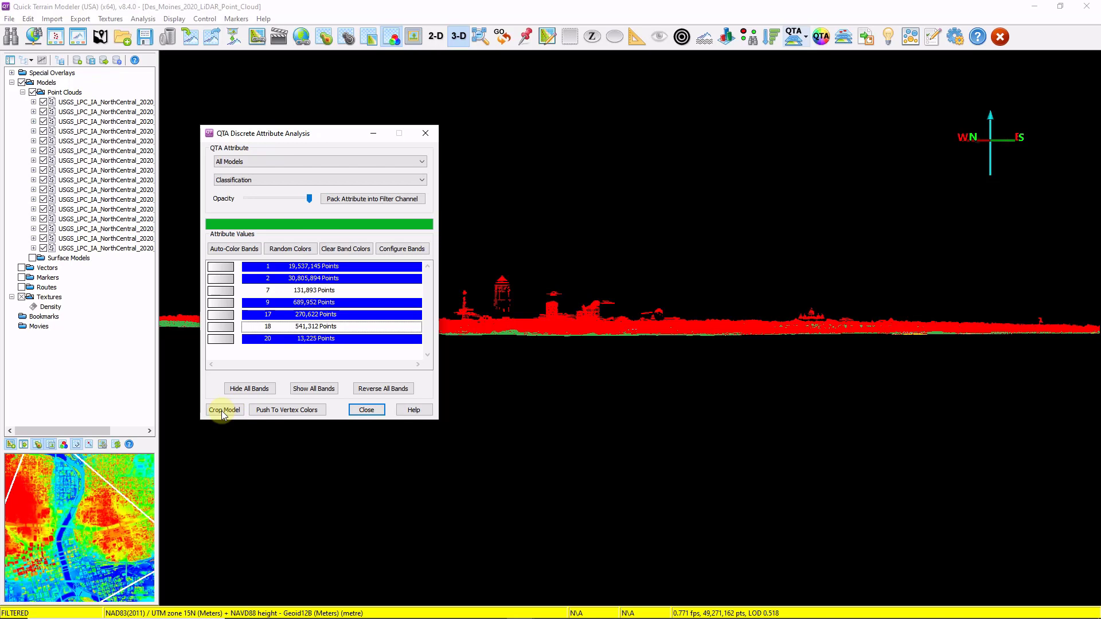
pyautogui.click(308, 279)
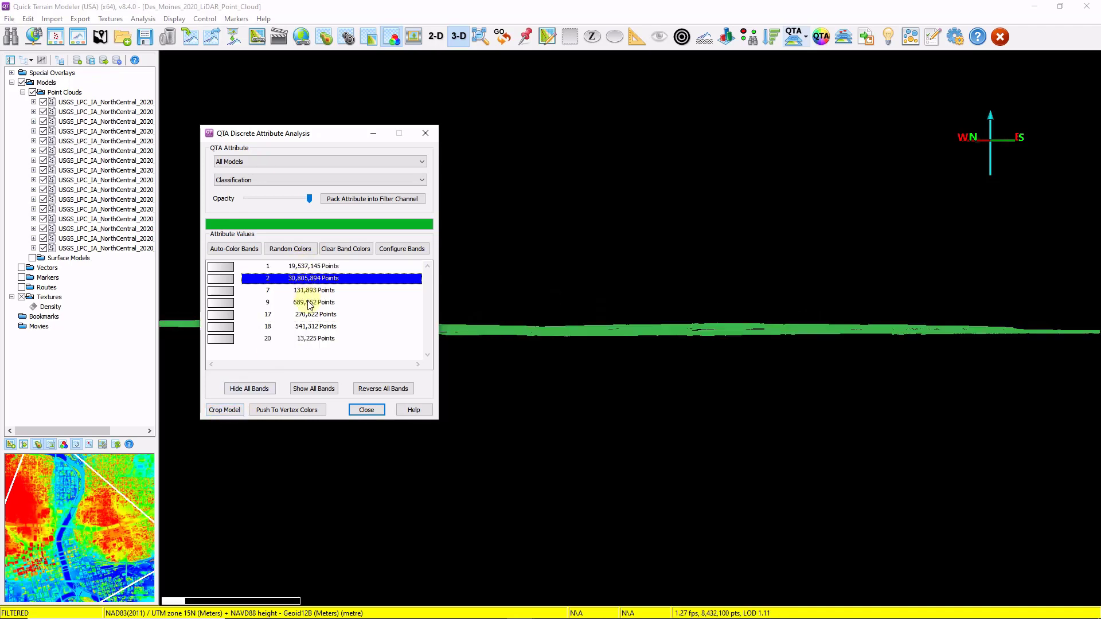
pyautogui.keyDown('ctrl'); pyautogui.click(308, 302); pyautogui.keyUp('ctrl')
pyautogui.moveTo(662, 308); pyautogui.dragTo(614, 416)
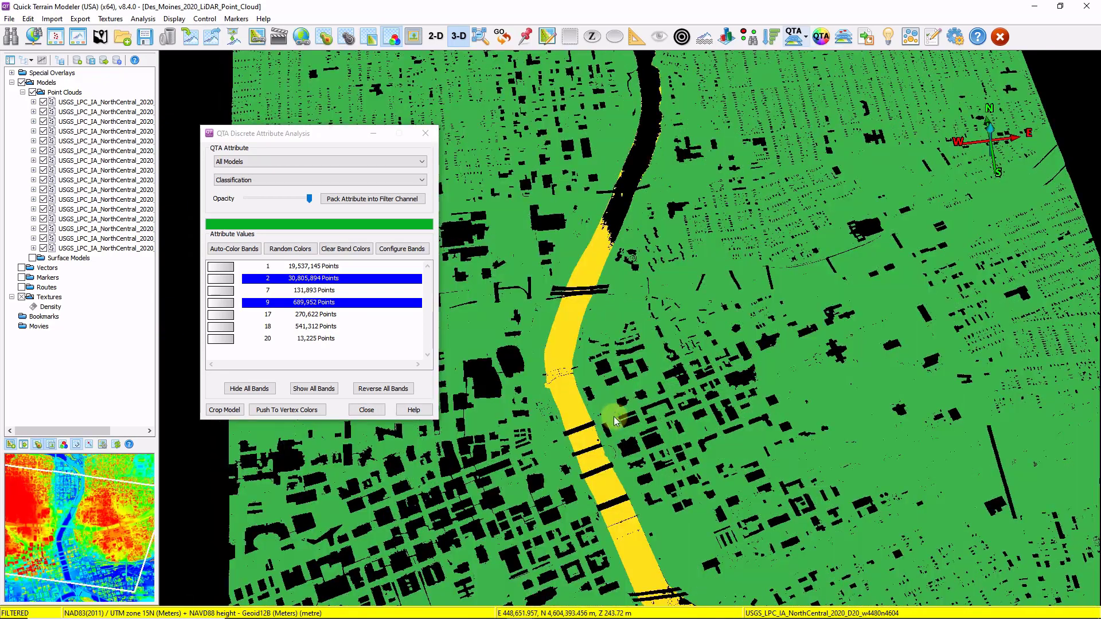
pyautogui.keyDown('ctrl'); pyautogui.click(334, 315); pyautogui.keyUp('ctrl')
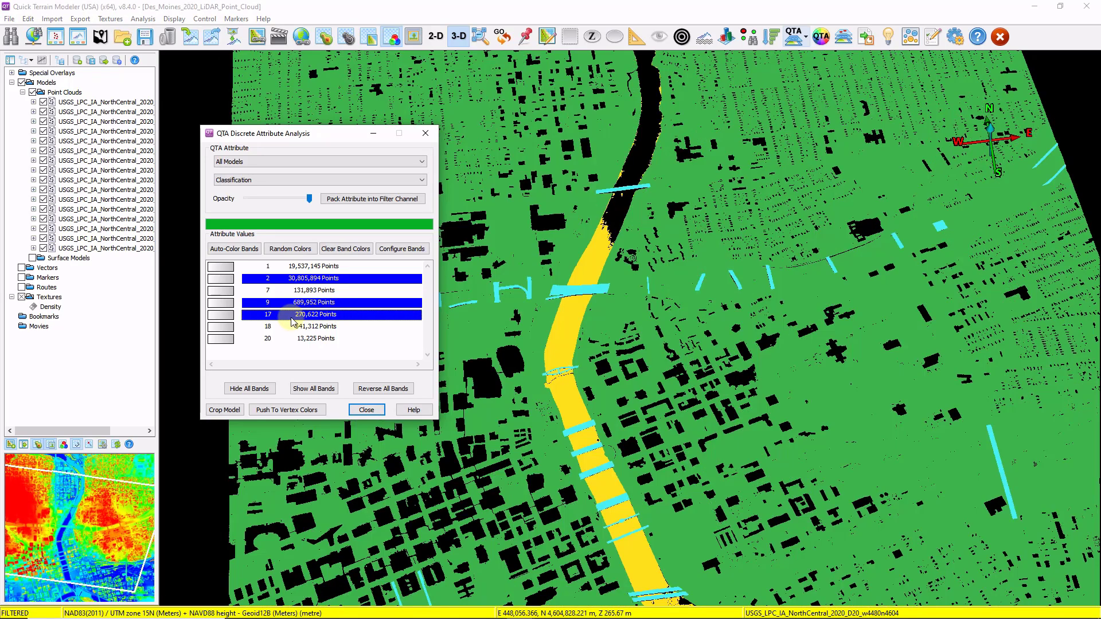
pyautogui.keyDown('ctrl'); pyautogui.click(291, 315); pyautogui.keyUp('ctrl')
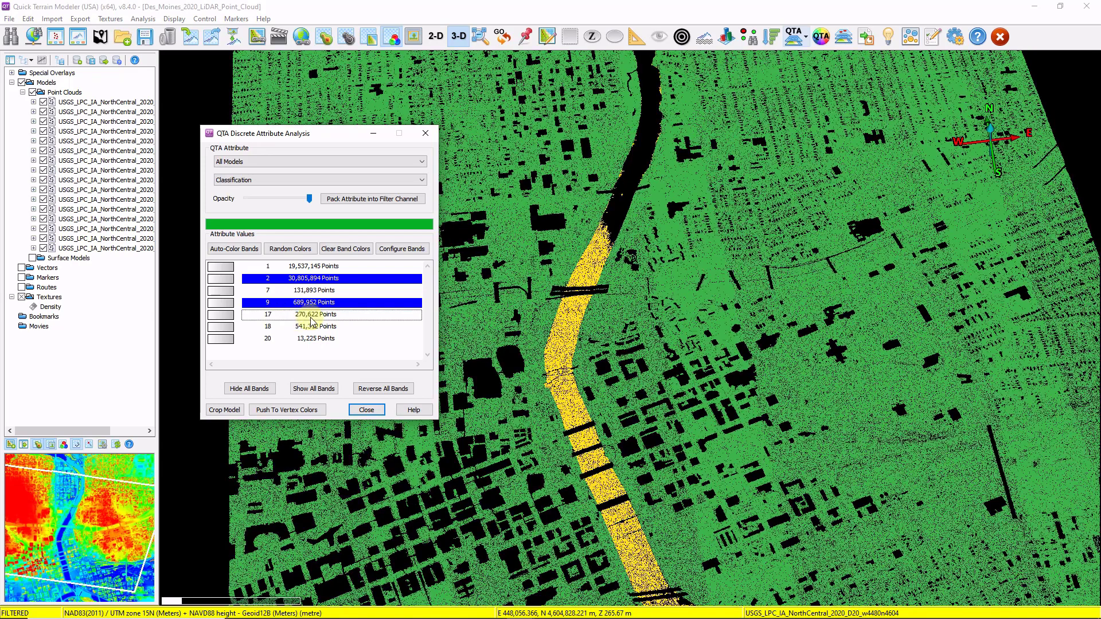
pyautogui.click(224, 410)
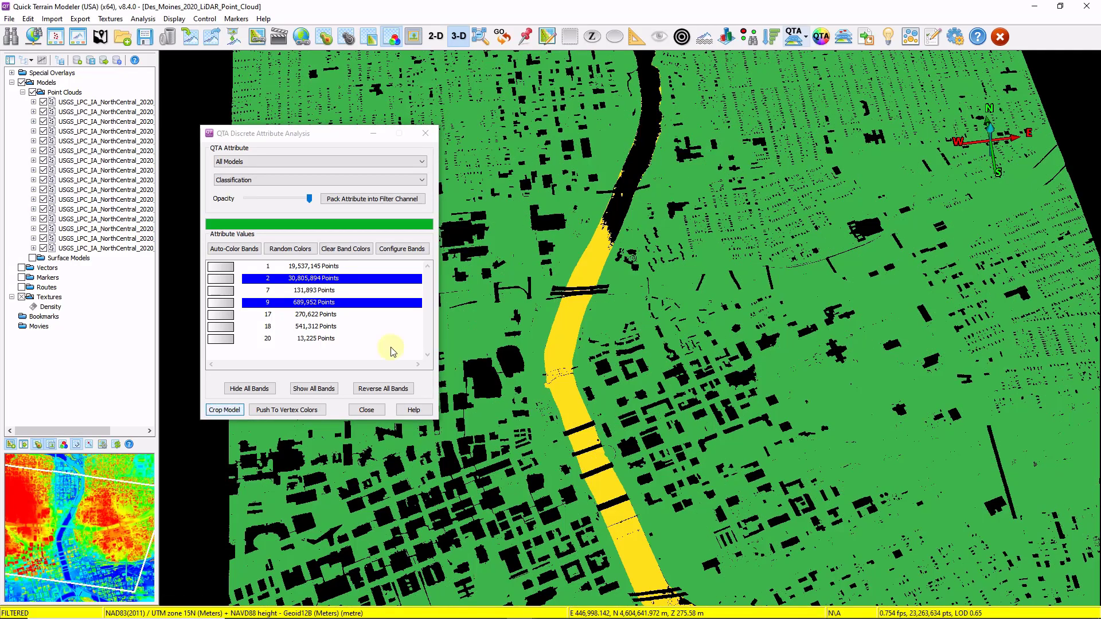
# Close the filter window and colour points by first, last and intermediate return.
pyautogui.click(394, 201)
pyautogui.click(425, 133)
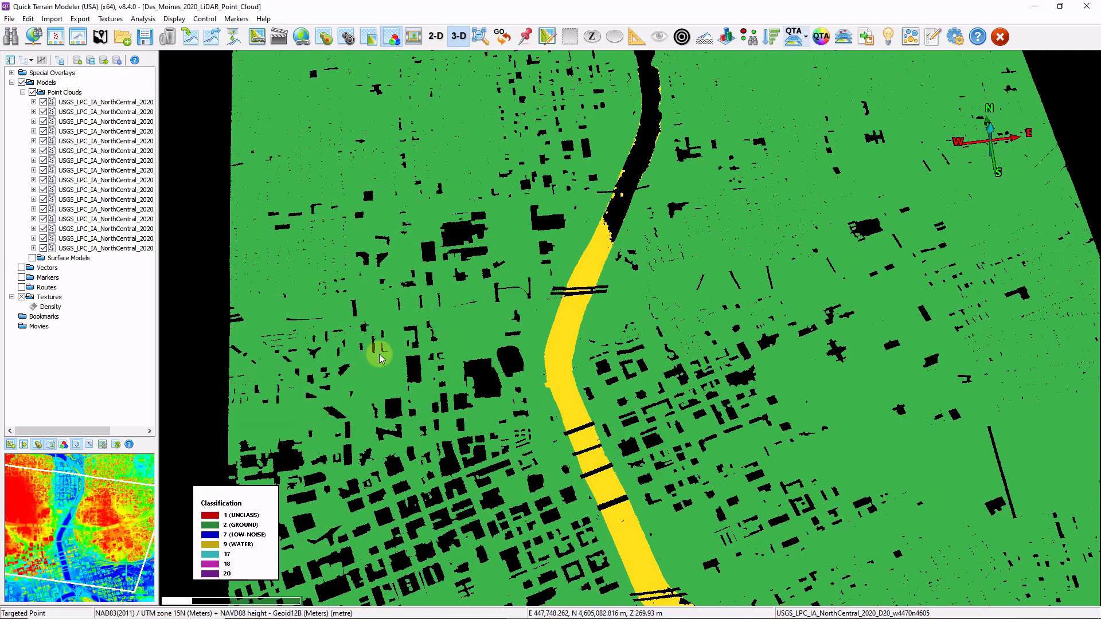
pyautogui.moveTo(380, 358); pyautogui.dragTo(392, 308)
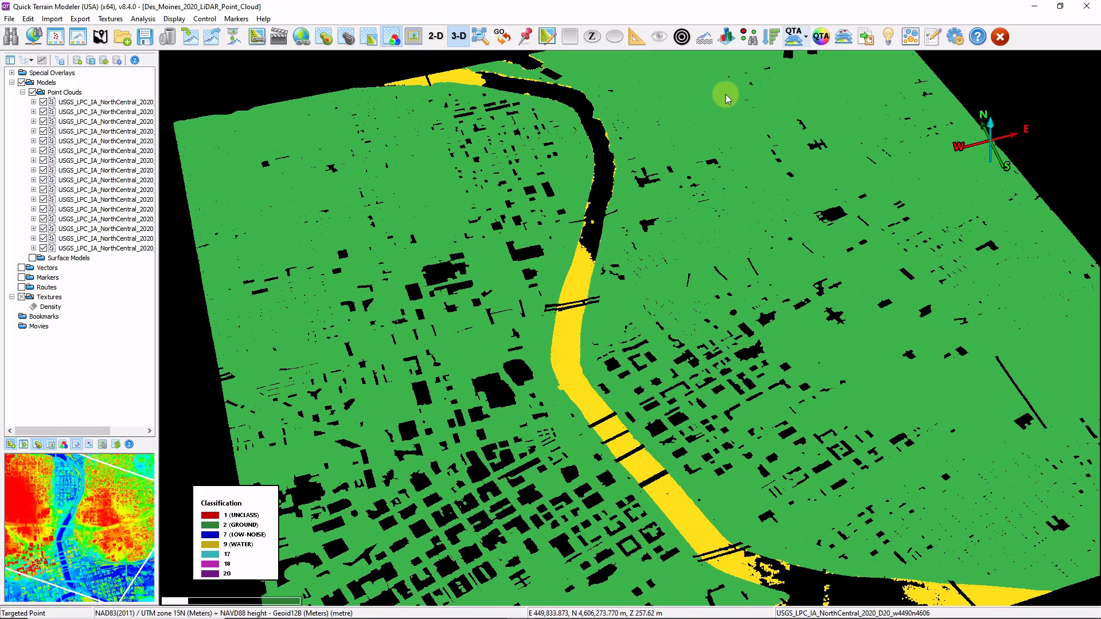
pyautogui.click(795, 37)
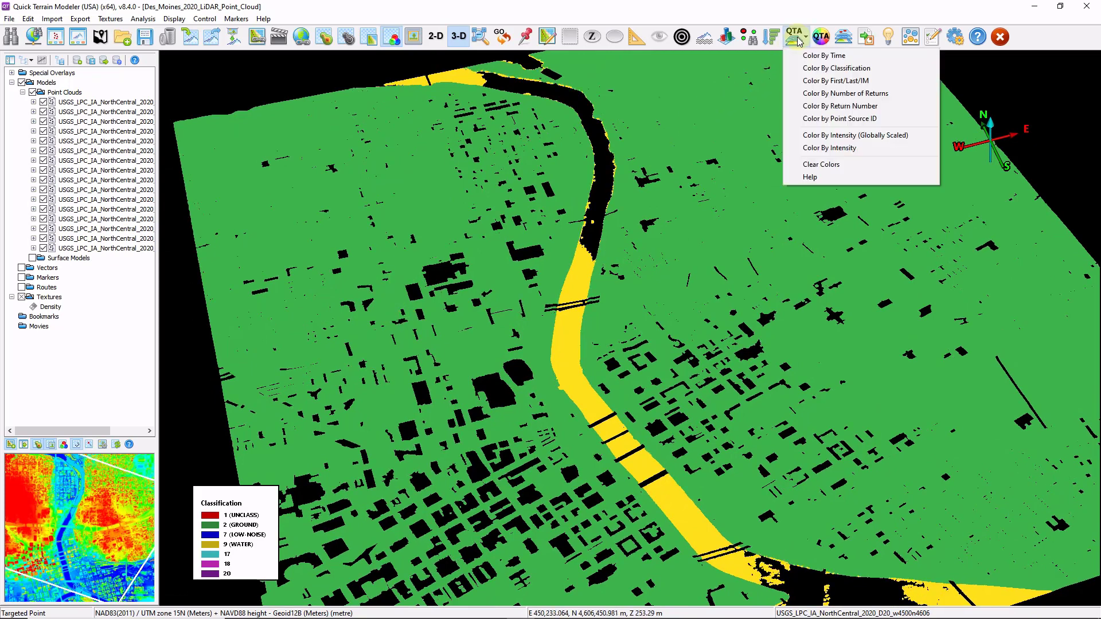
pyautogui.click(812, 82)
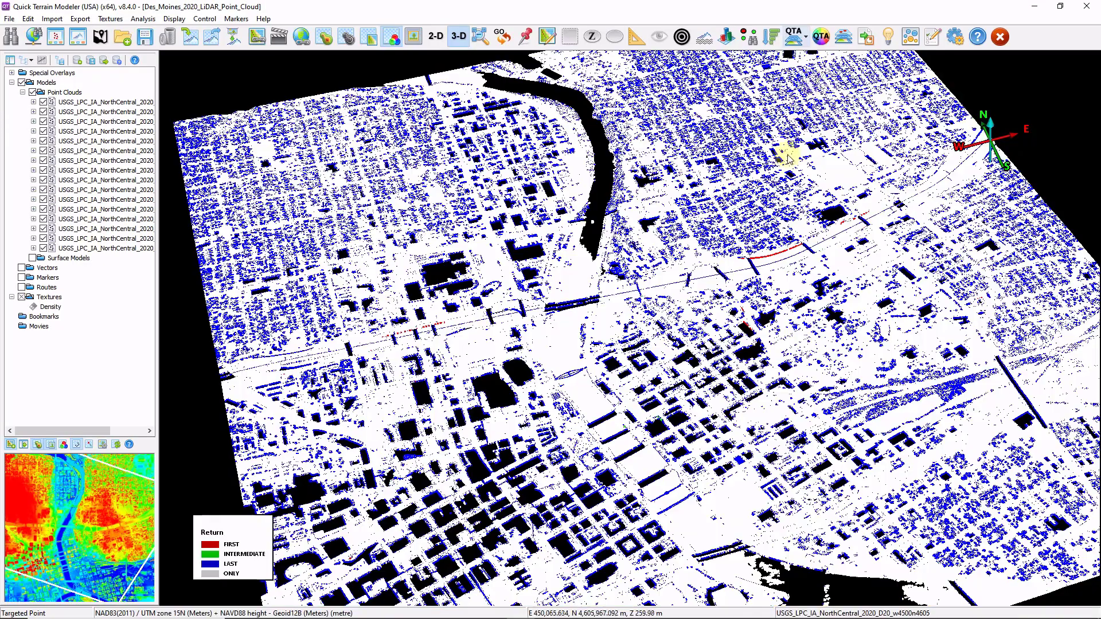
# Orbit and zoom along the downtown rail corridor to inspect the return colours.
pyautogui.moveTo(782, 189); pyautogui.dragTo(710, 285)
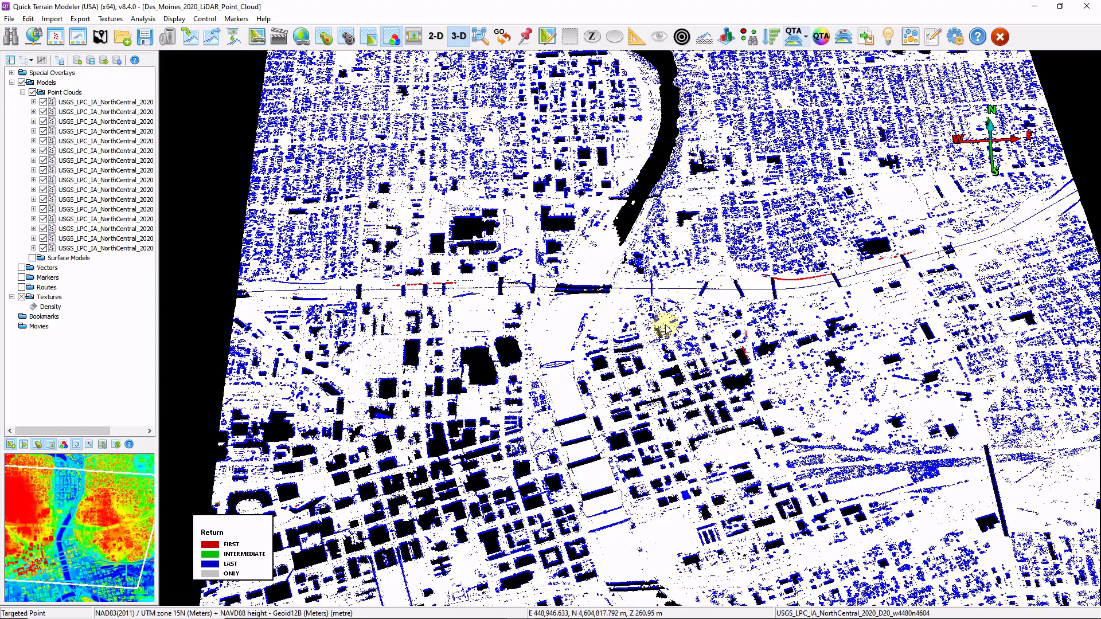
pyautogui.scroll(6, 664, 324)
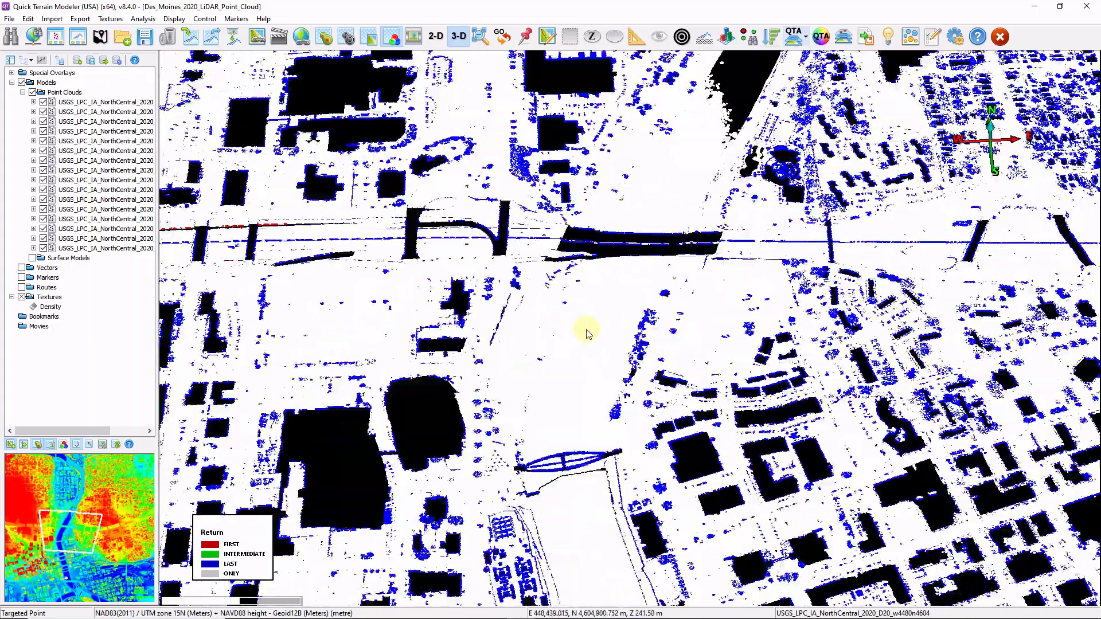
pyautogui.scroll(8, 595, 334)
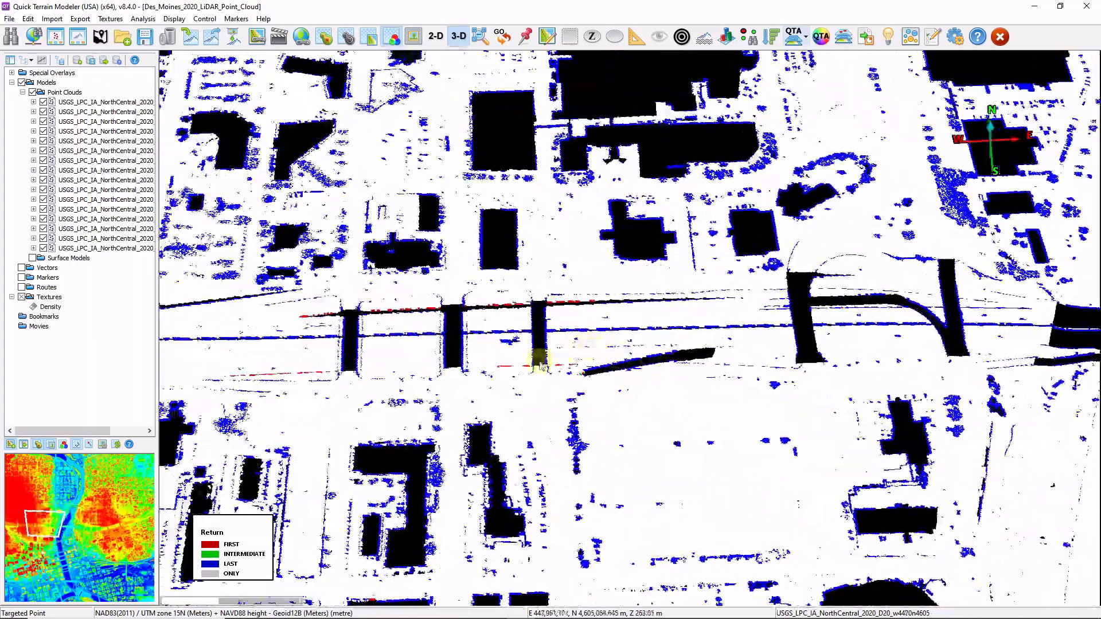
pyautogui.moveTo(452, 386); pyautogui.dragTo(659, 263)
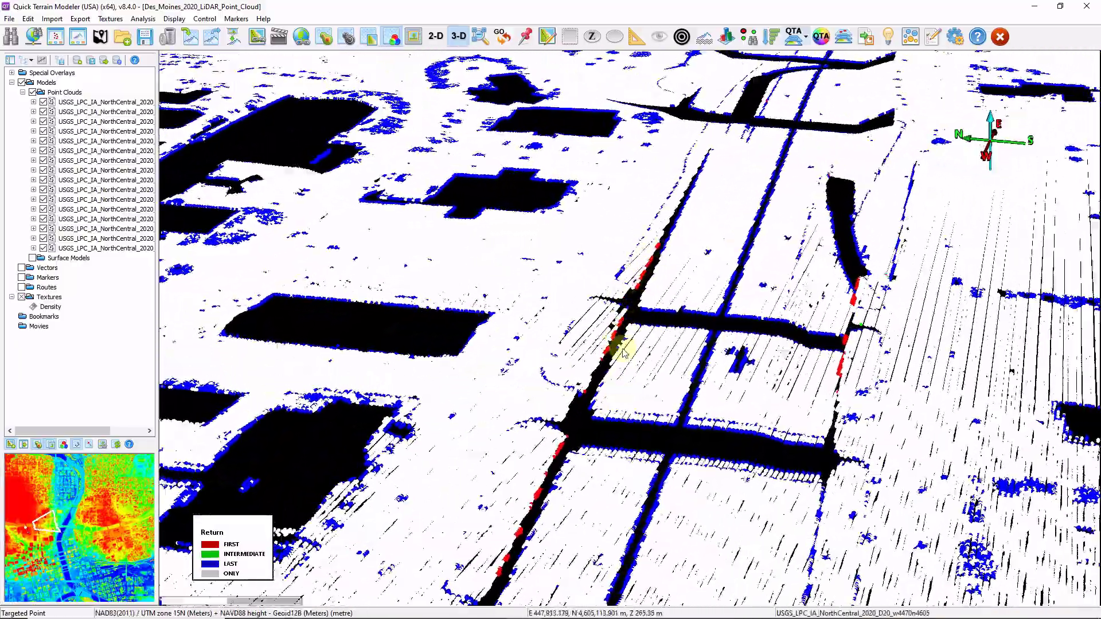
pyautogui.moveTo(627, 351); pyautogui.dragTo(603, 328)
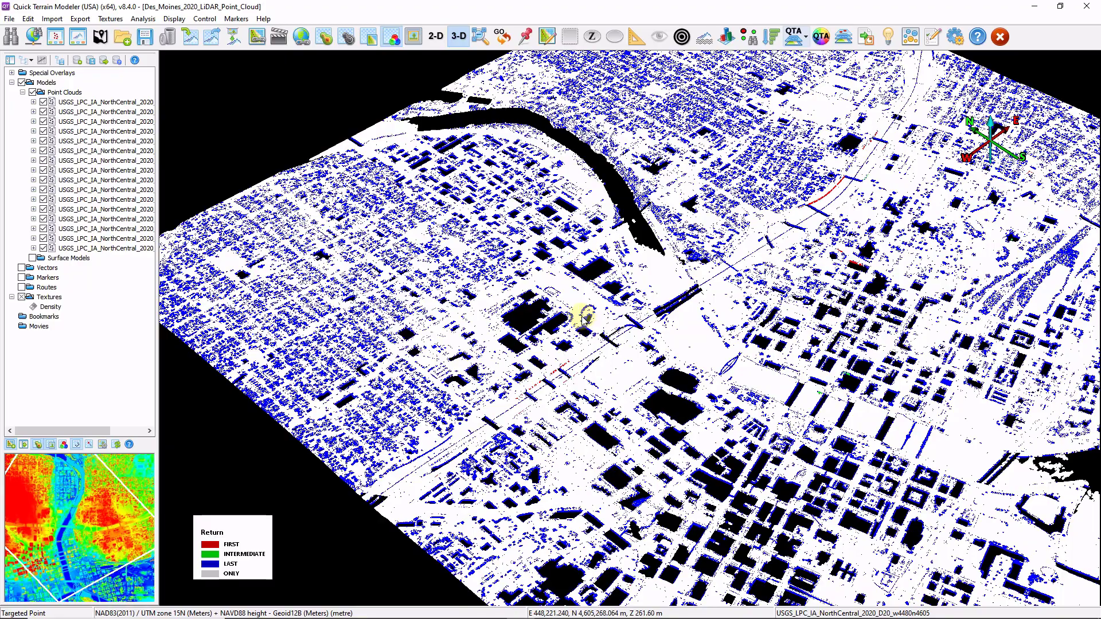
pyautogui.moveTo(613, 315); pyautogui.dragTo(609, 289)
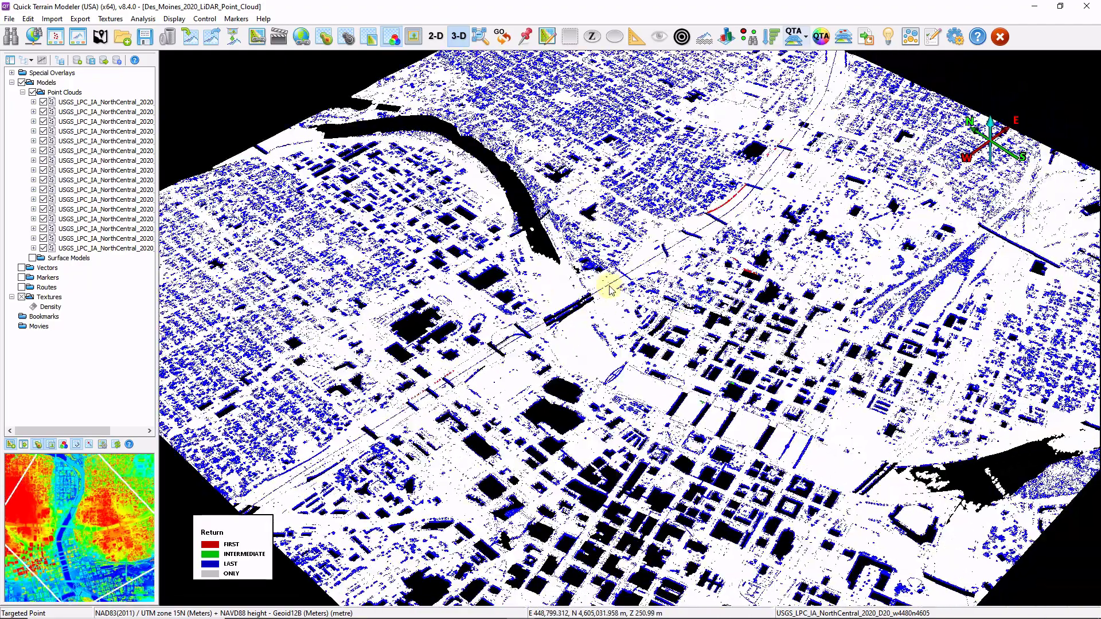
# Merge all 16 point cloud tiles into a QTT gridded surface with Grid Sampling 1.
pyautogui.click(28, 19)
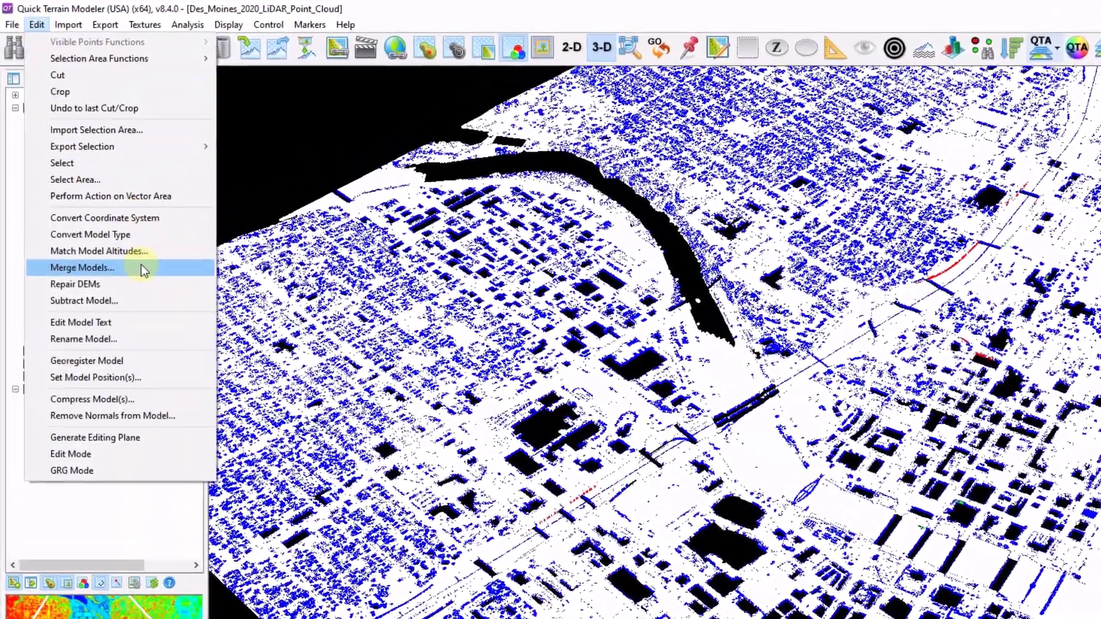
pyautogui.click(114, 254)
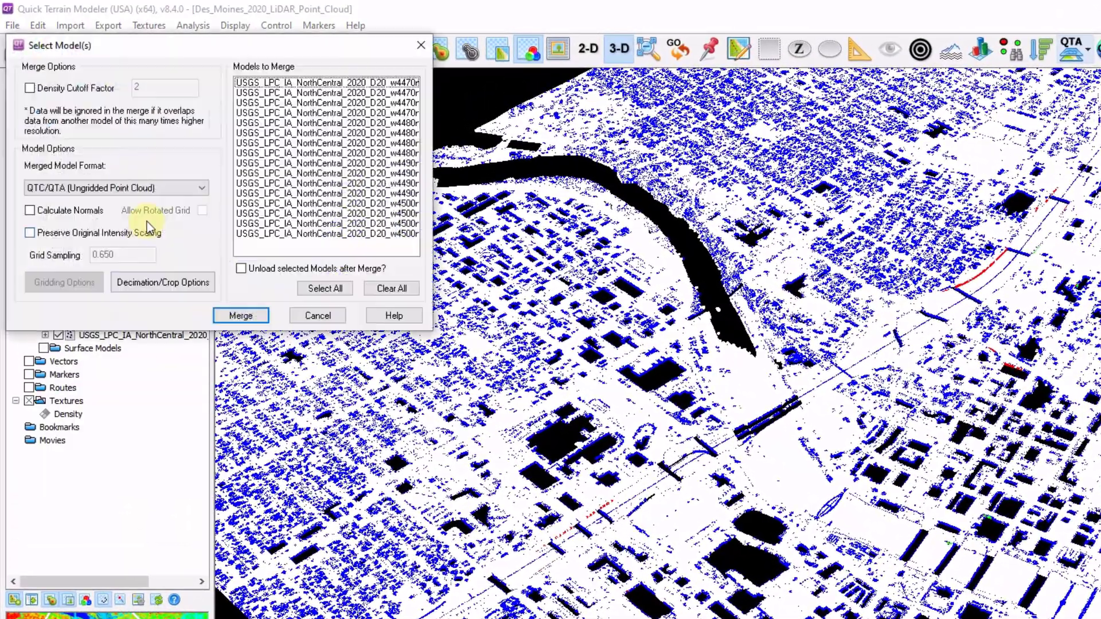
pyautogui.moveTo(148, 52); pyautogui.dragTo(225, 79)
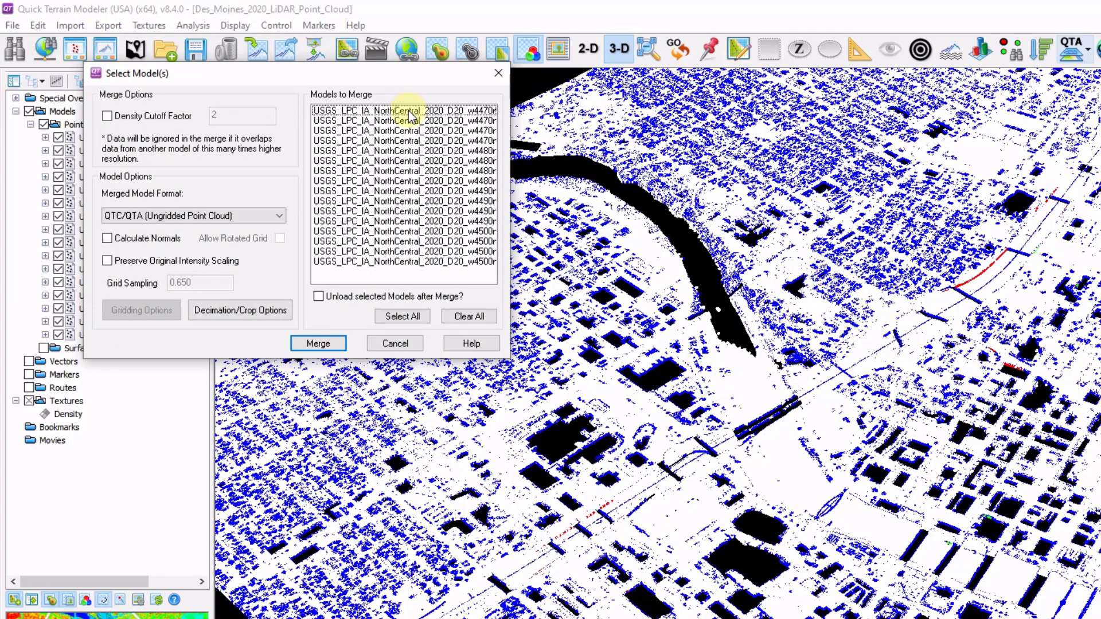
pyautogui.click(410, 113)
pyautogui.keyDown('shift'); pyautogui.click(414, 261); pyautogui.keyUp('shift')
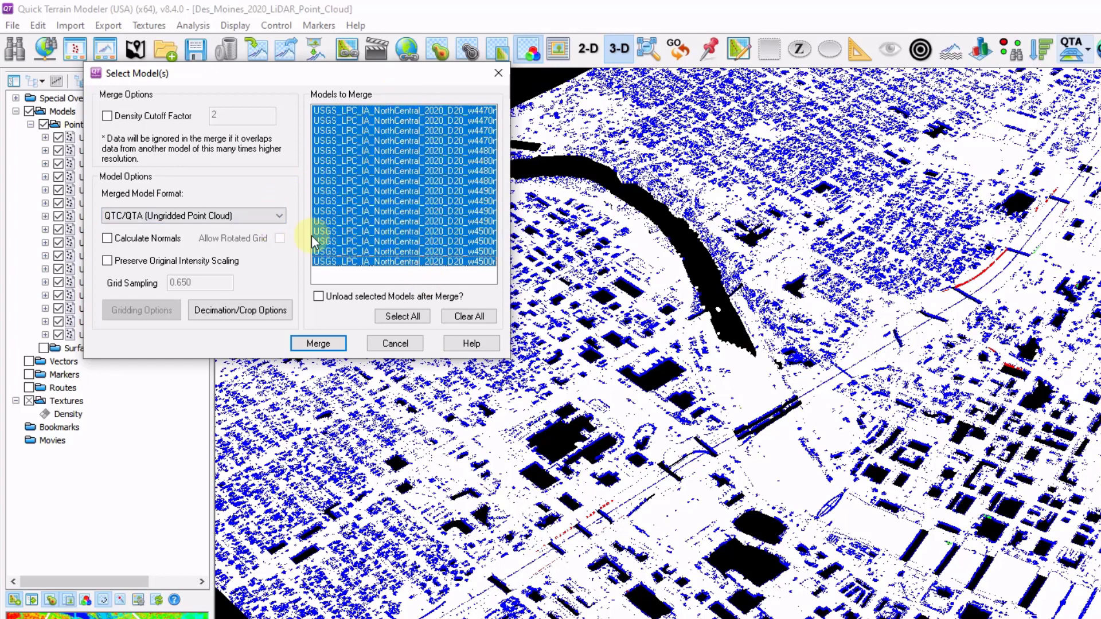
pyautogui.click(278, 216)
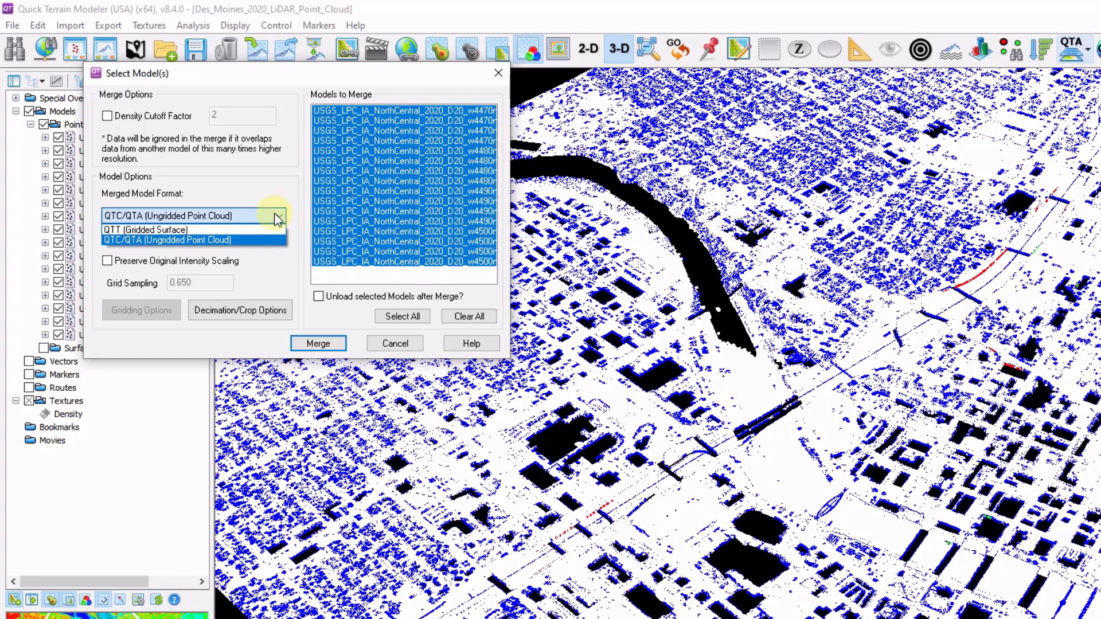
pyautogui.click(197, 230)
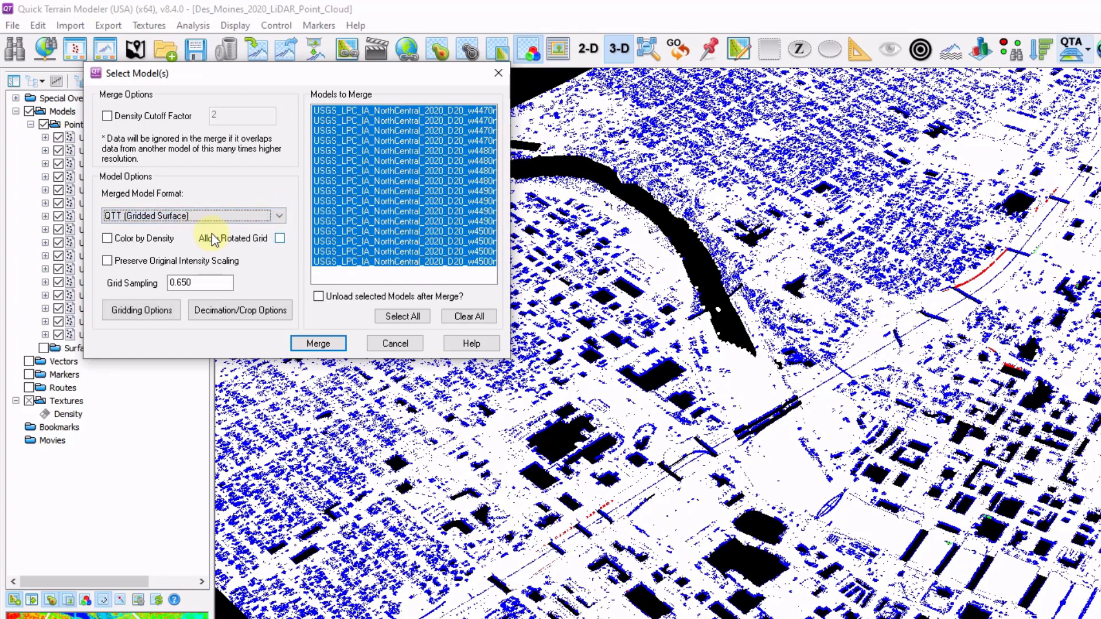
pyautogui.moveTo(210, 284); pyautogui.dragTo(150, 287)
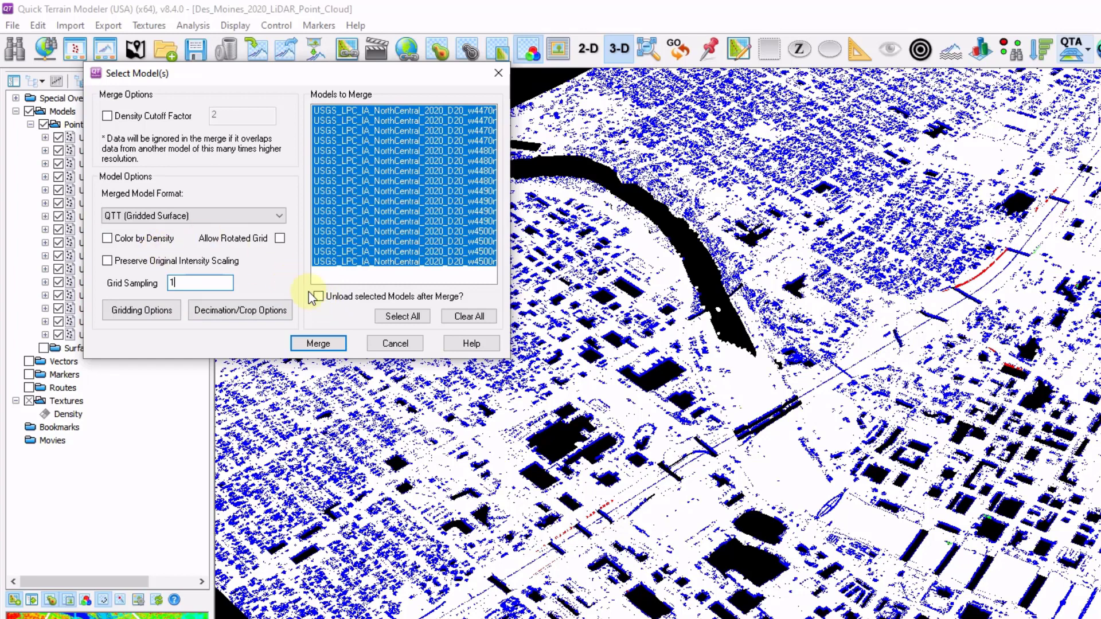
pyautogui.click(324, 345)
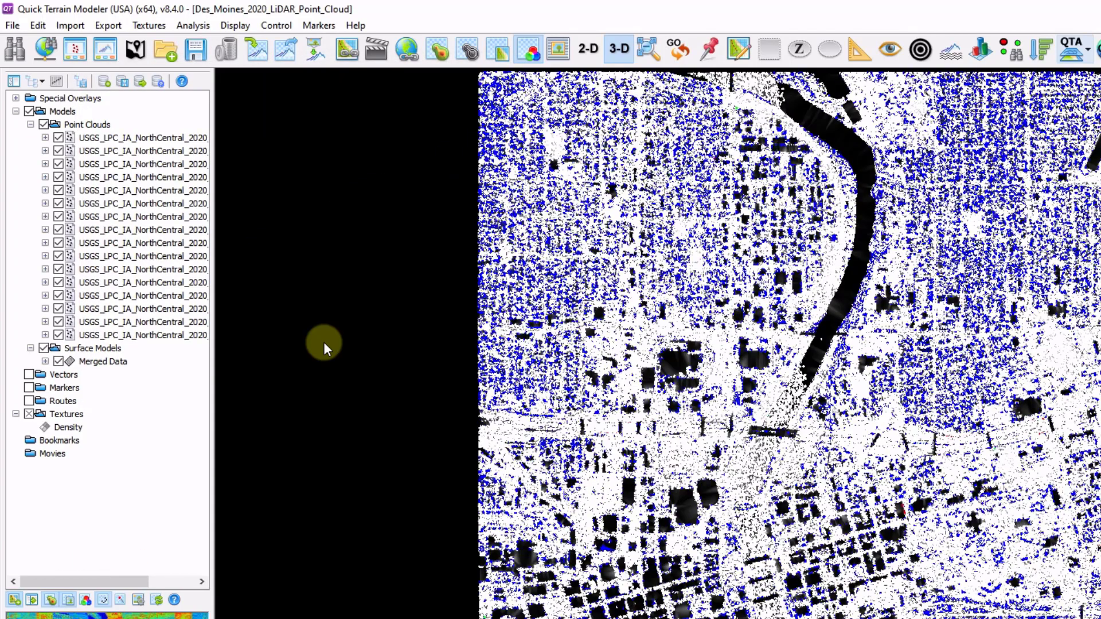
# Hide the point clouds, tilt the terrain, and colour Merged Data by height instead of hillshade.
pyautogui.click(43, 124)
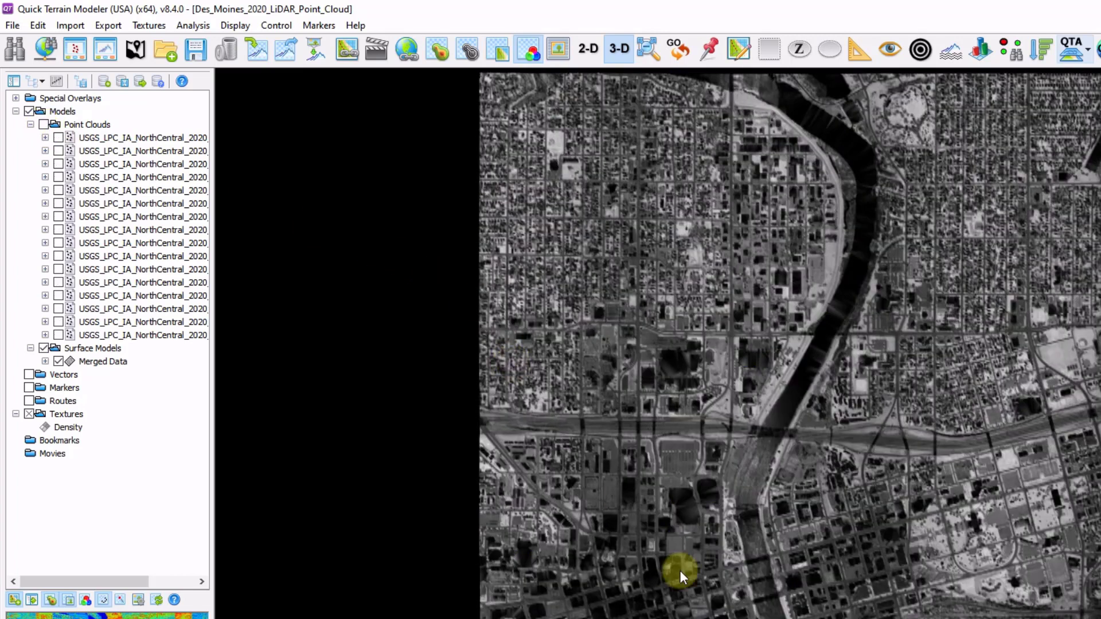
pyautogui.moveTo(685, 597); pyautogui.dragTo(725, 520)
pyautogui.moveTo(668, 540); pyautogui.dragTo(658, 485)
pyautogui.click(531, 56)
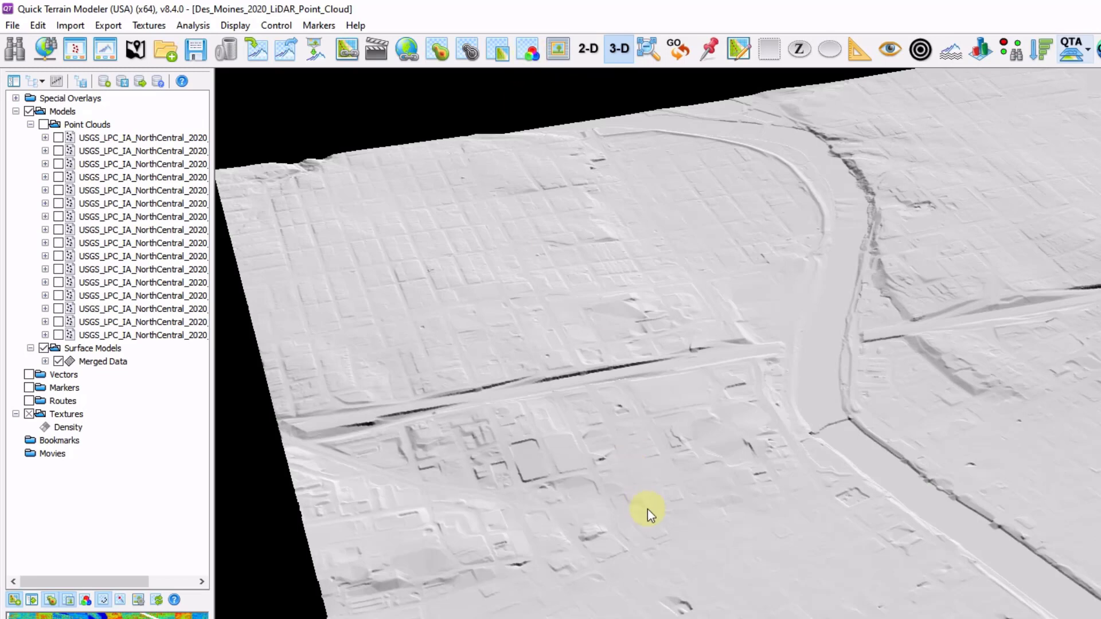
pyautogui.click(436, 54)
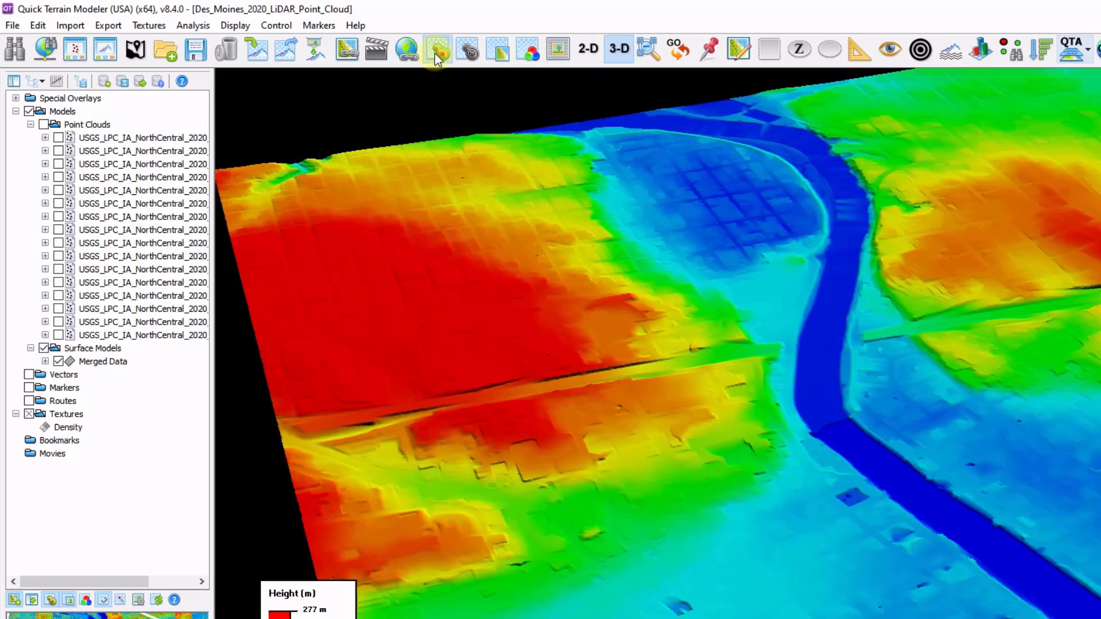
# Check Merged Data's model information (16,006,722 points, 231.86–287.61 m), close it, and bring up the Analysis menu.
pyautogui.doubleClick(99, 362)
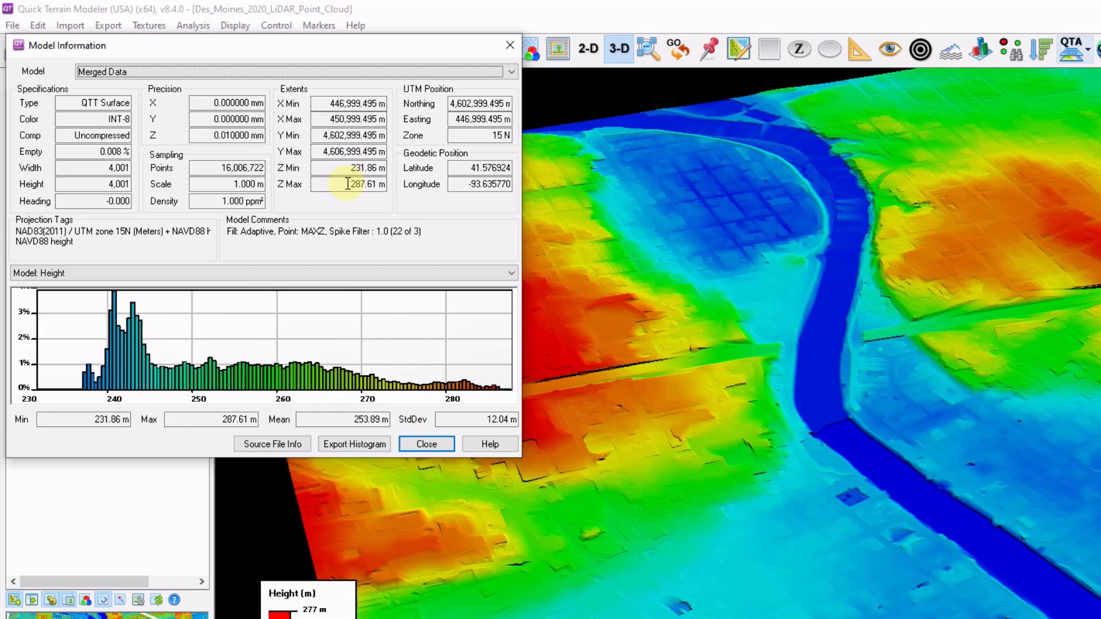
pyautogui.click(509, 45)
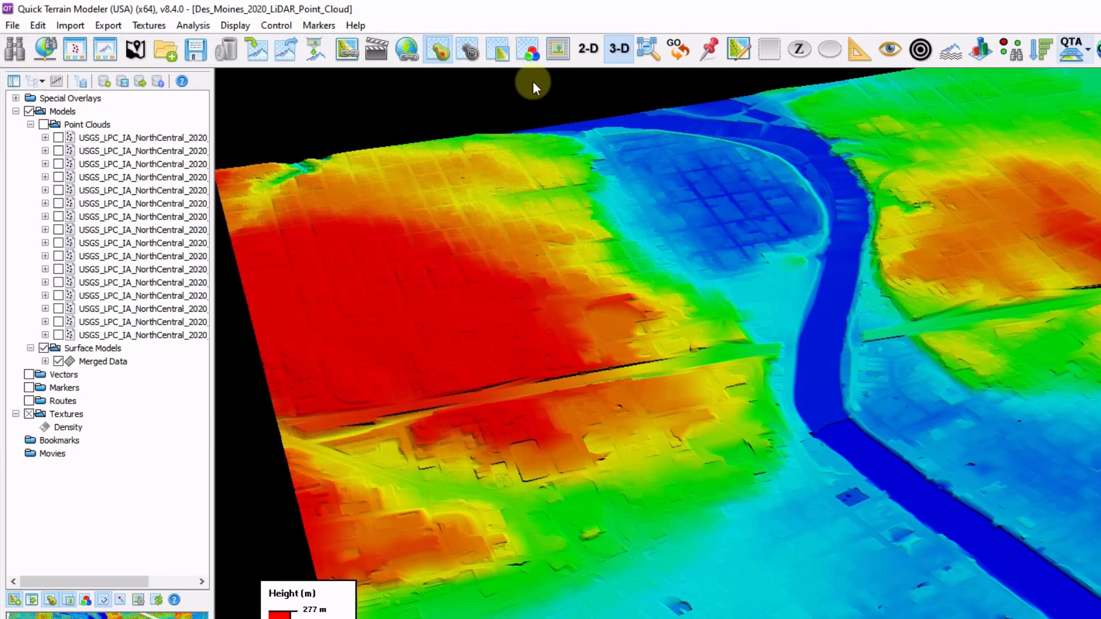
pyautogui.click(189, 25)
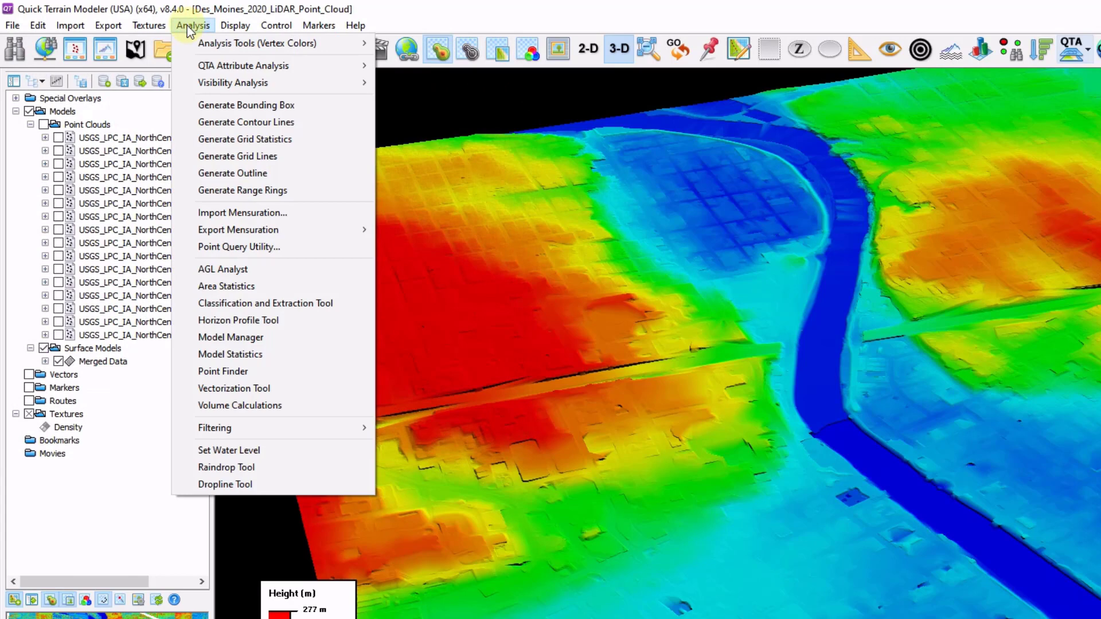
# Use Point Finder to find the 100 highest points on Z.
pyautogui.click(283, 371)
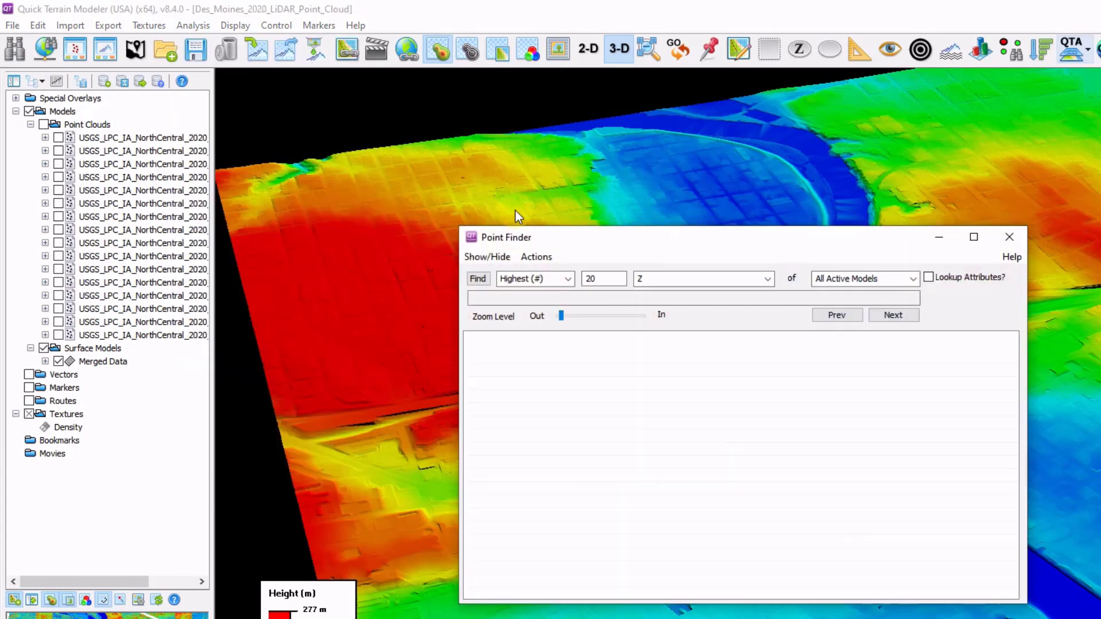
pyautogui.moveTo(519, 237); pyautogui.dragTo(254, 114)
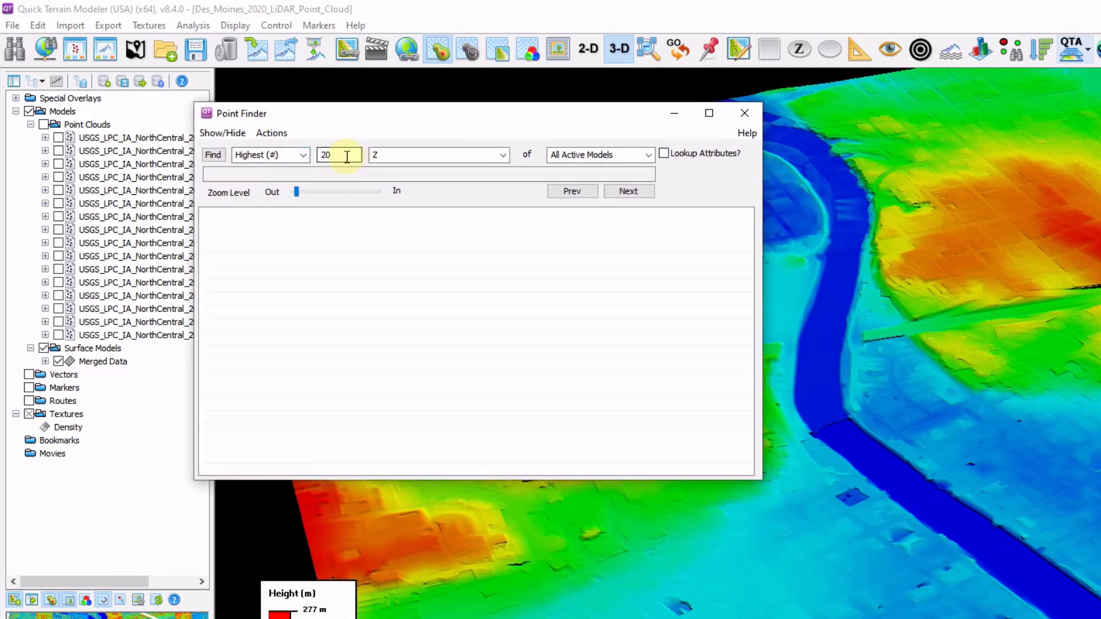
pyautogui.click(501, 155)
pyautogui.click(500, 158)
pyautogui.doubleClick(335, 155)
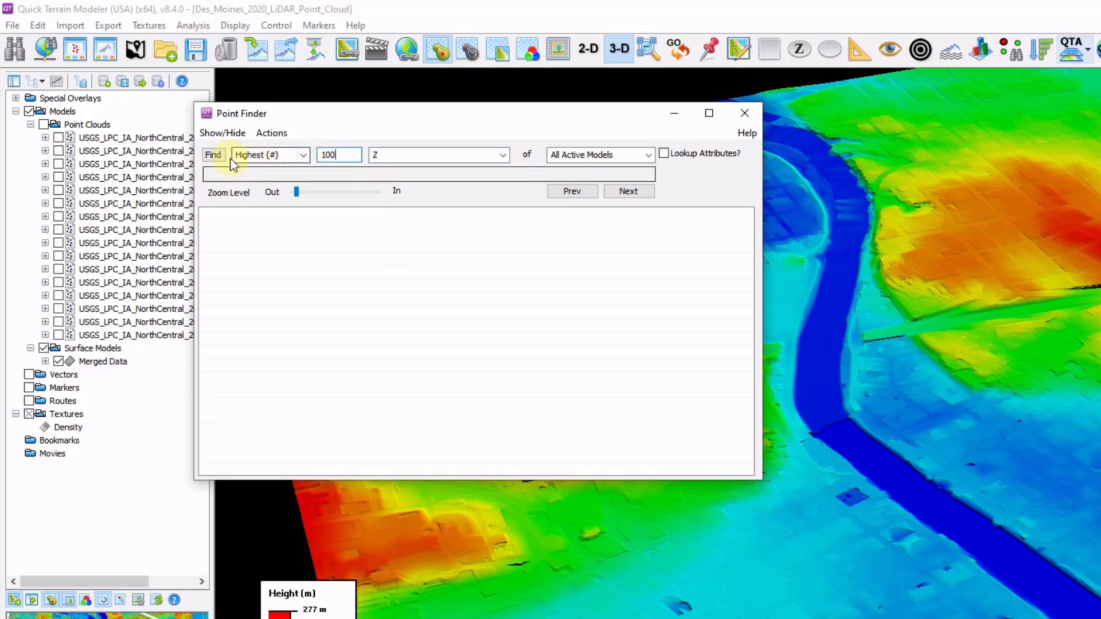
pyautogui.click(213, 156)
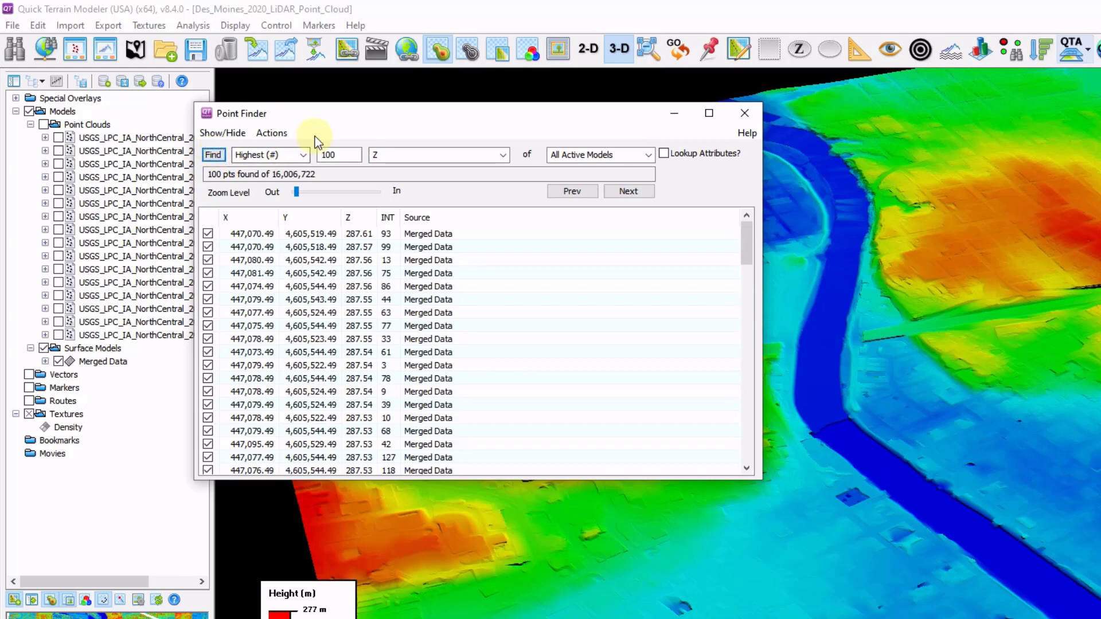
# Zoom to the highest point (287.61 m) and orbit around the yellow-marked peaks.
pyautogui.click(312, 235)
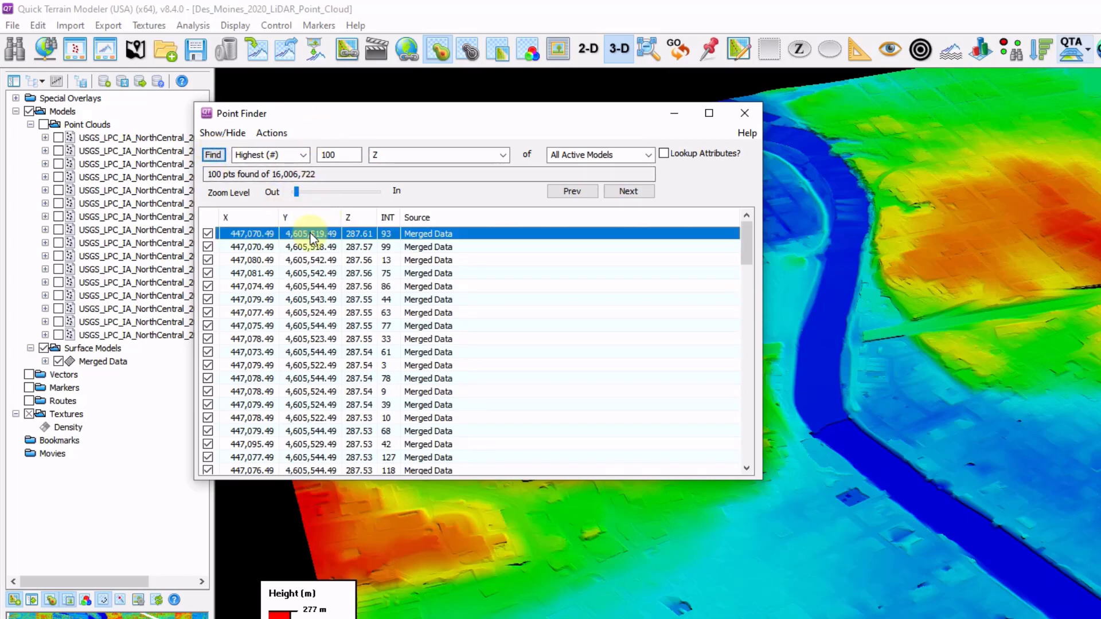
pyautogui.doubleClick(312, 235)
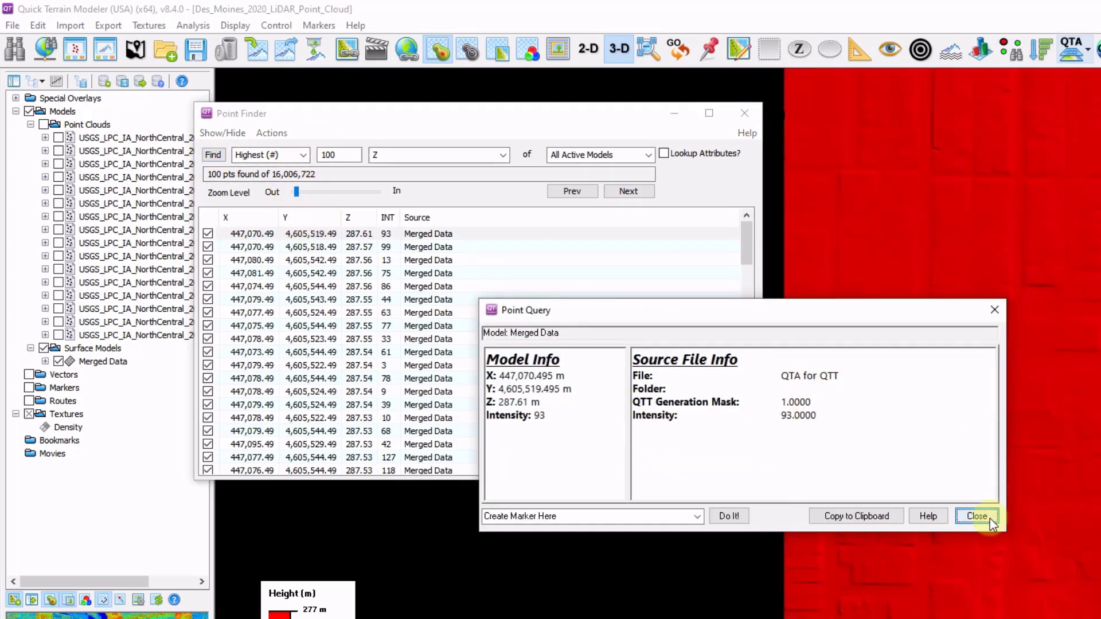
pyautogui.click(987, 517)
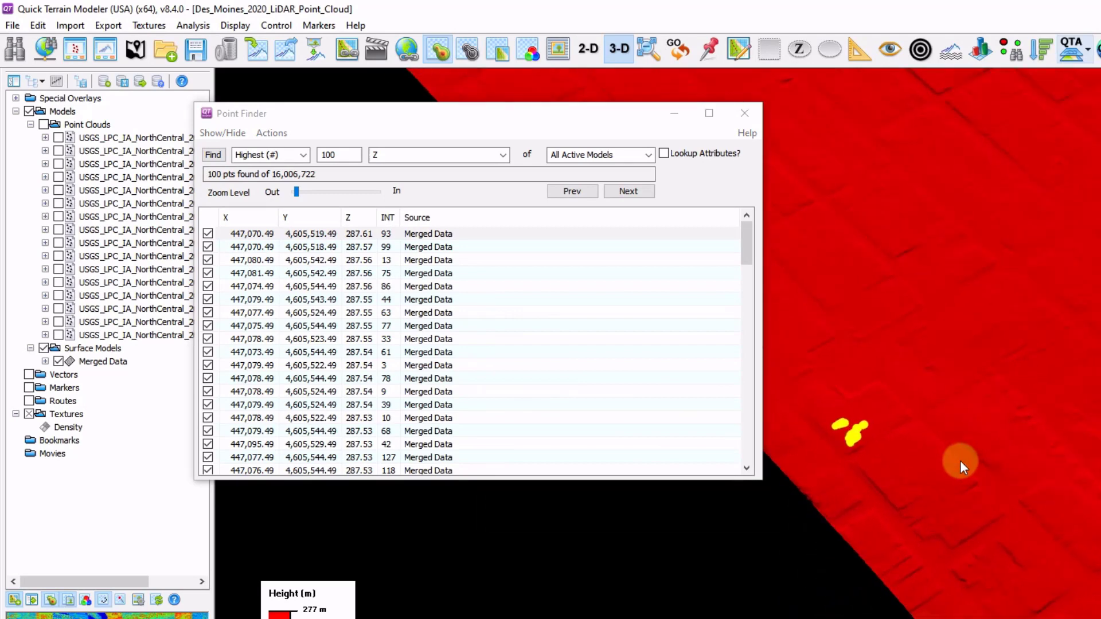
pyautogui.moveTo(956, 462); pyautogui.dragTo(888, 476)
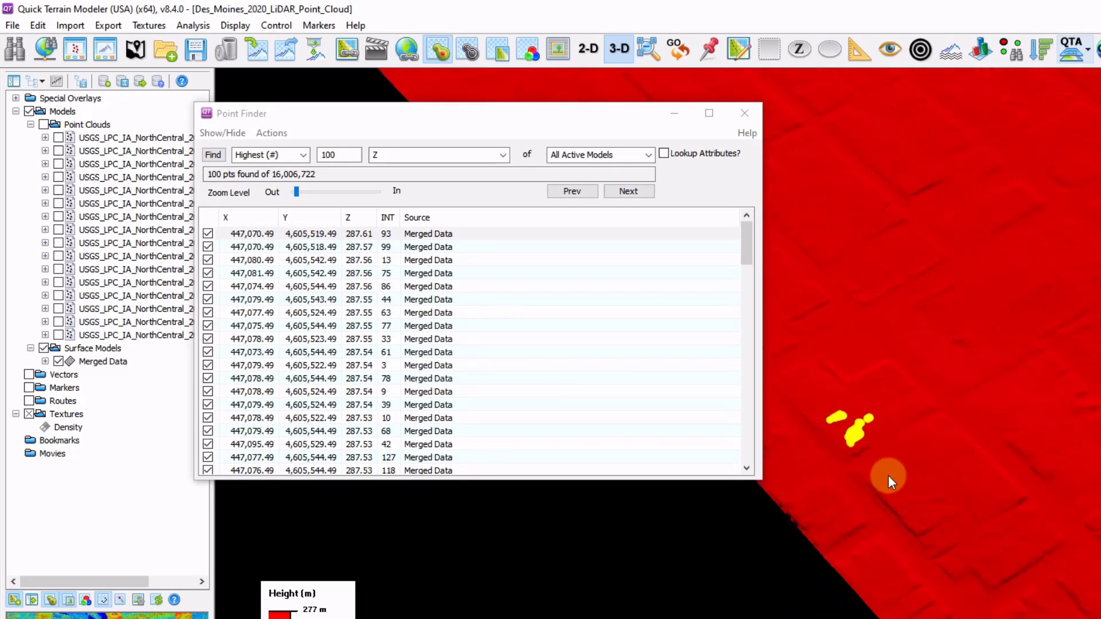
pyautogui.moveTo(889, 476); pyautogui.dragTo(846, 462)
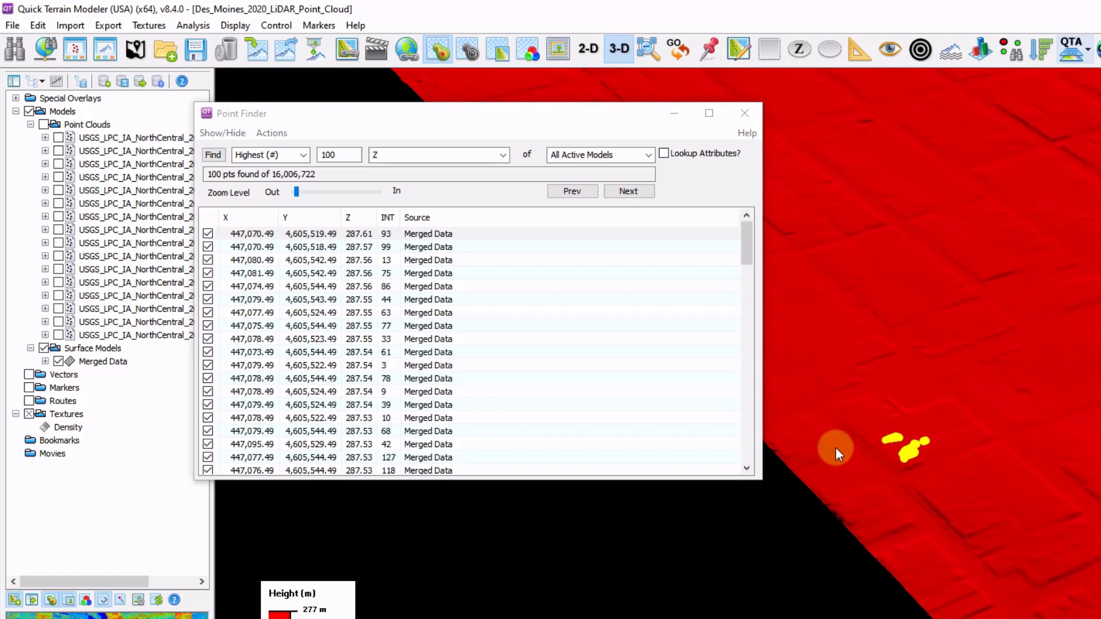
# Find the 100 lowest points and zoom to the lowest one at 231.86 m.
pyautogui.click(300, 155)
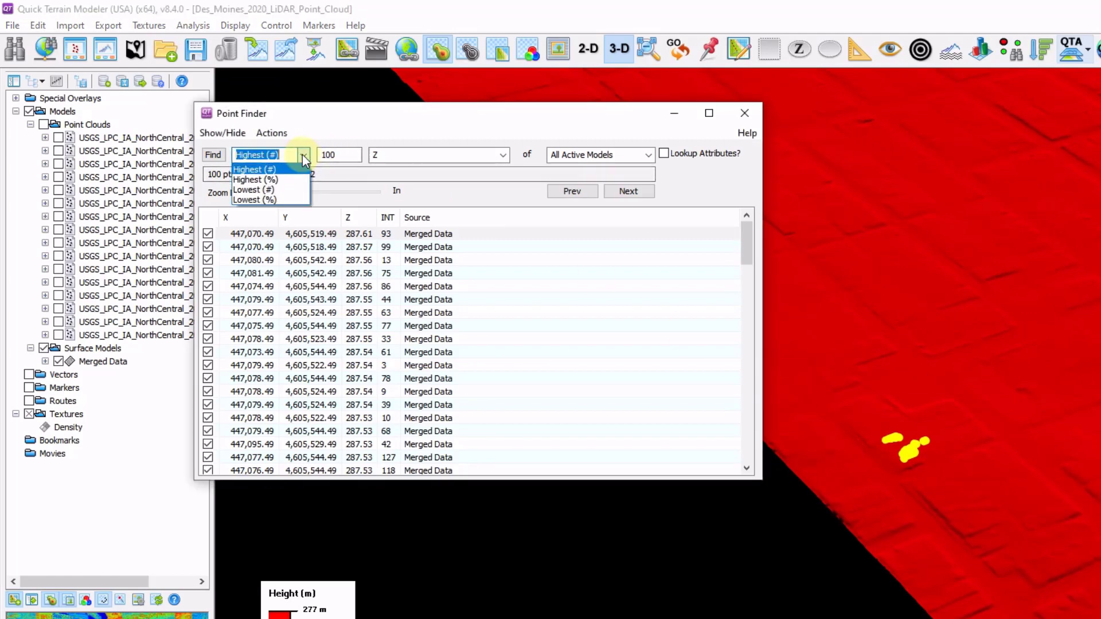
pyautogui.click(286, 190)
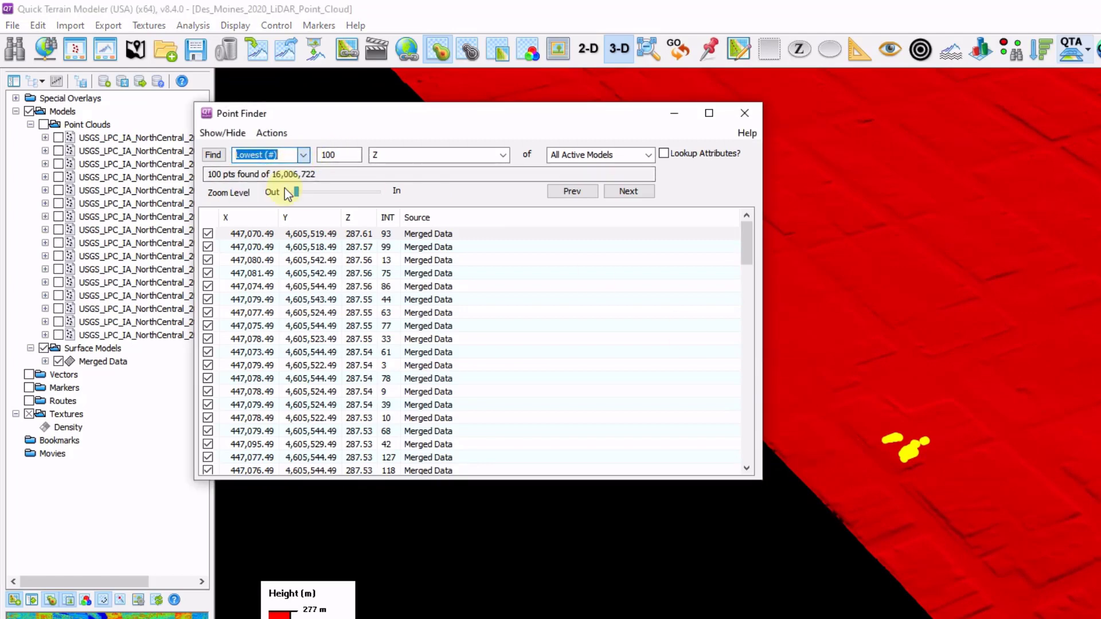
pyautogui.click(213, 155)
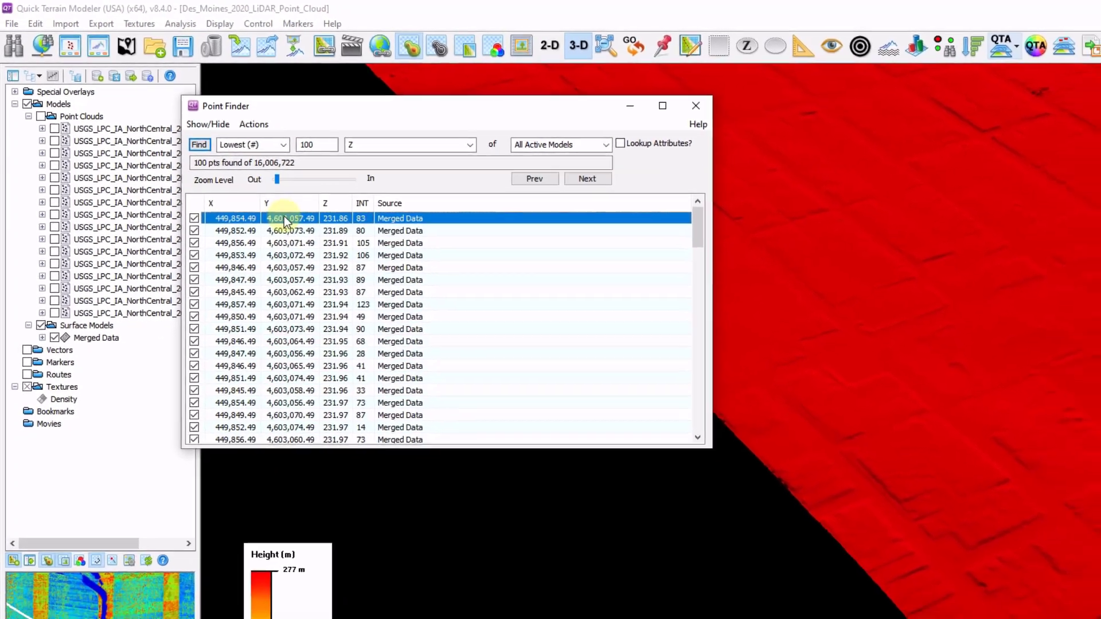
pyautogui.doubleClick(283, 216)
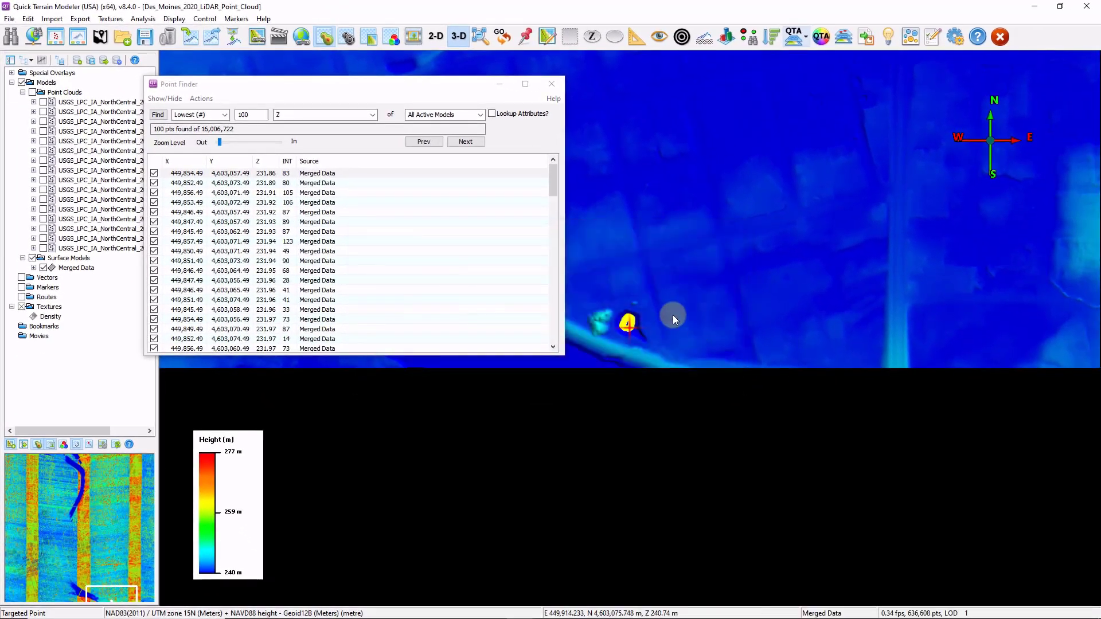
# Inspect the crater from the side, close Point Finder, and zoom out to a north-up city view.
pyautogui.scroll(10, 721, 313)
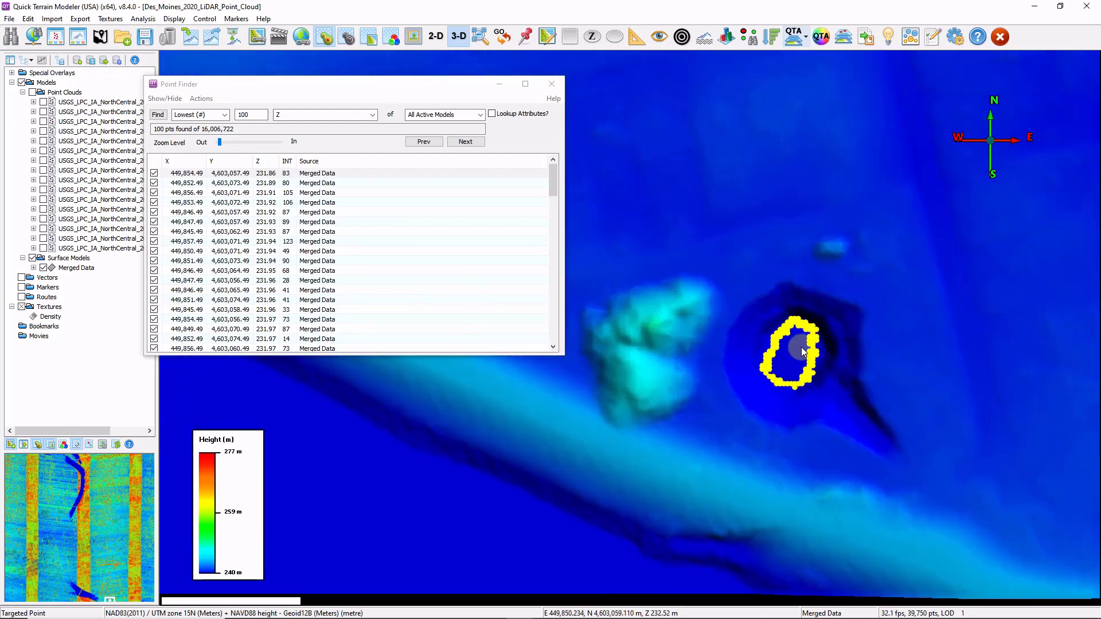
pyautogui.moveTo(802, 352); pyautogui.dragTo(728, 343)
pyautogui.moveTo(707, 270); pyautogui.dragTo(693, 351)
pyautogui.click(554, 91)
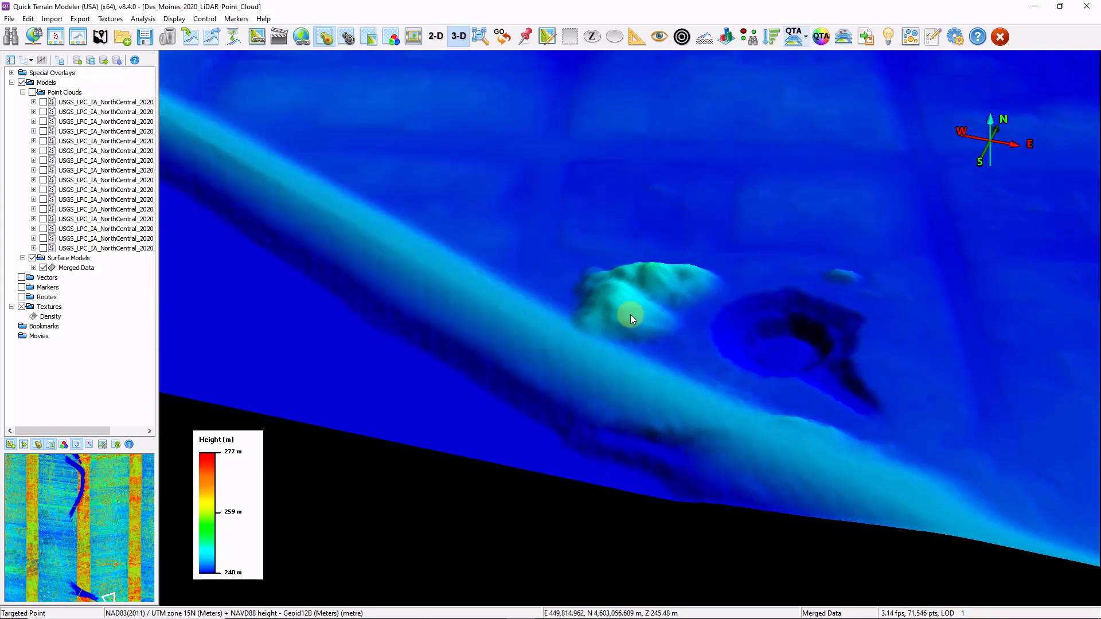
pyautogui.moveTo(624, 311); pyautogui.dragTo(611, 365)
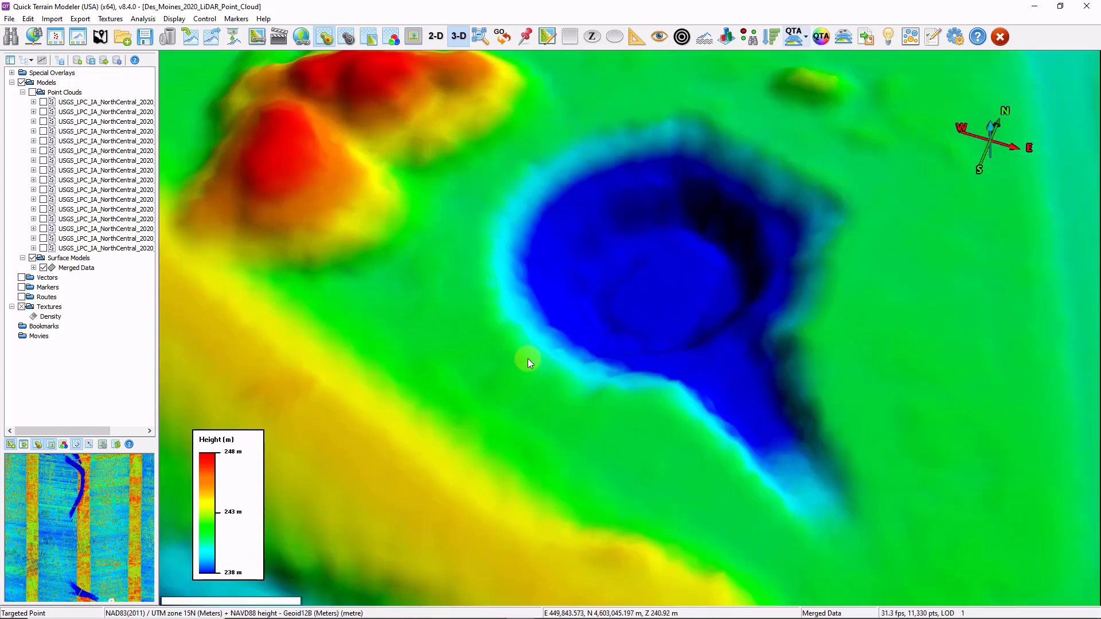
pyautogui.moveTo(528, 358)
pyautogui.mouseDown()
pyautogui.moveTo(607, 371)
pyautogui.moveTo(560, 322)
pyautogui.moveTo(538, 342)
pyautogui.mouseUp()
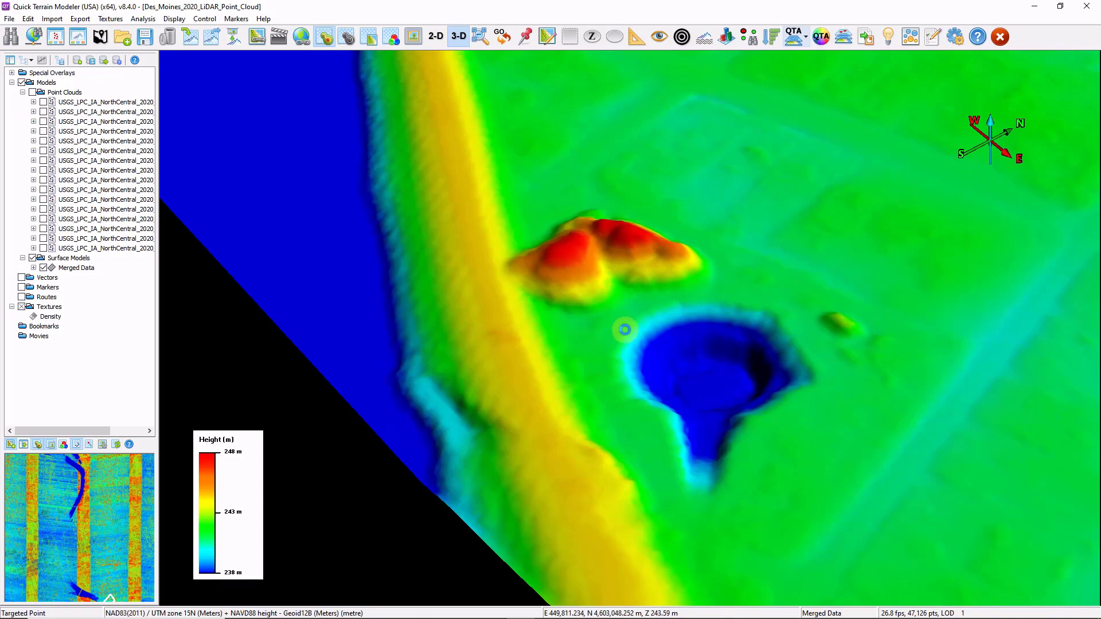
pyautogui.scroll(-5, 631, 327)
pyautogui.scroll(-3, 617, 322)
pyautogui.moveTo(607, 319); pyautogui.dragTo(564, 348)
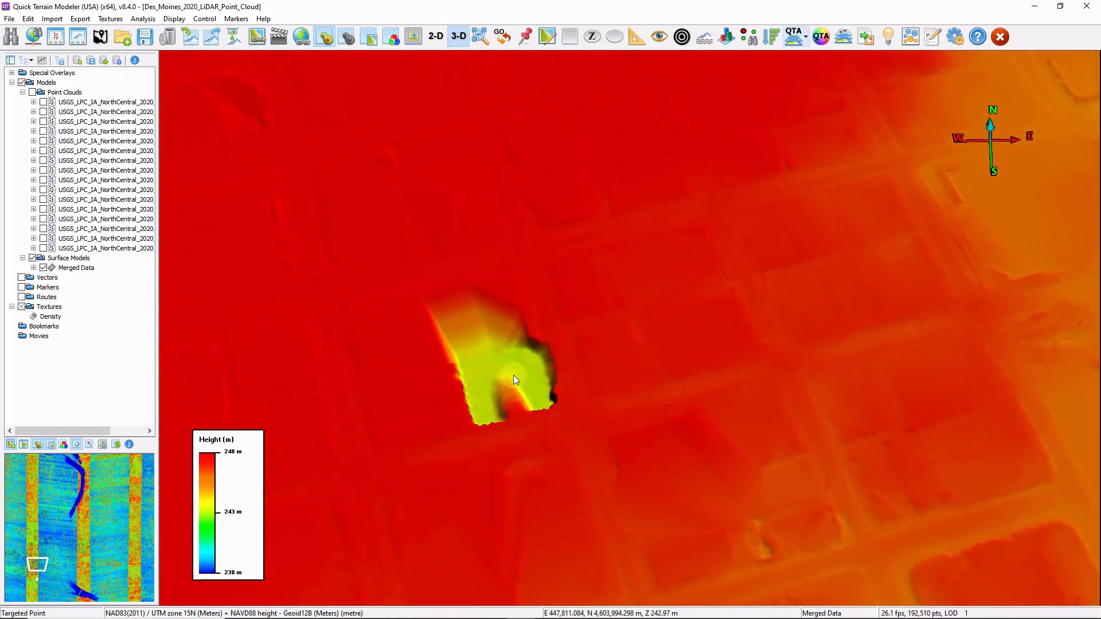
# Pan to the sunken lot and compare the point clouds against the merged surface, leaving only Merged Data visible.
pyautogui.moveTo(506, 377)
pyautogui.mouseDown()
pyautogui.moveTo(518, 373)
pyautogui.moveTo(490, 363)
pyautogui.moveTo(527, 379)
pyautogui.mouseUp()
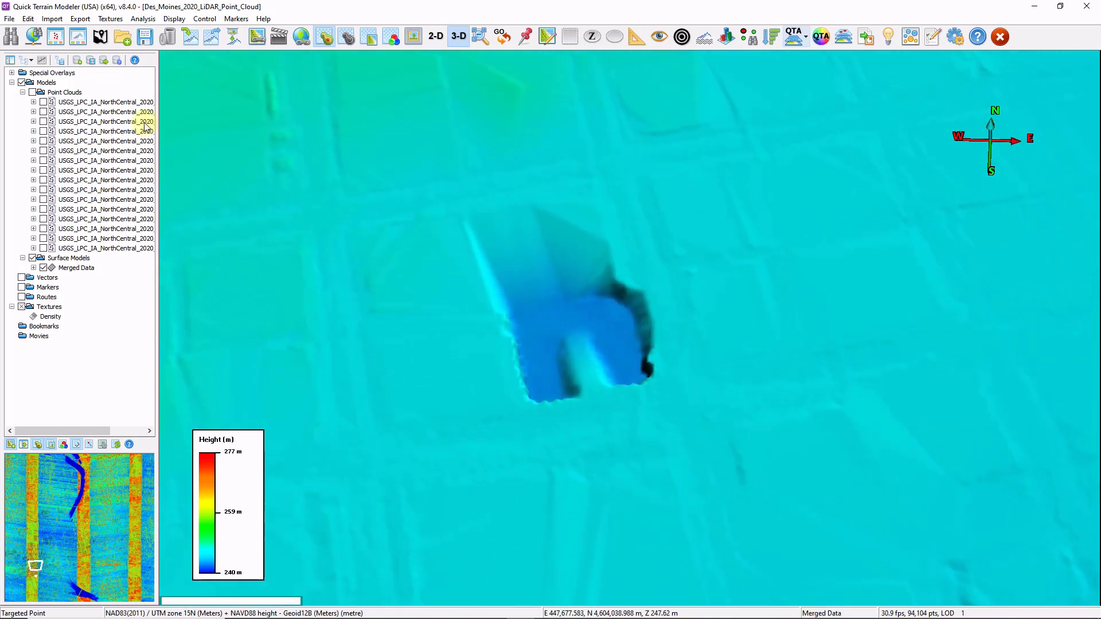
pyautogui.click(33, 92)
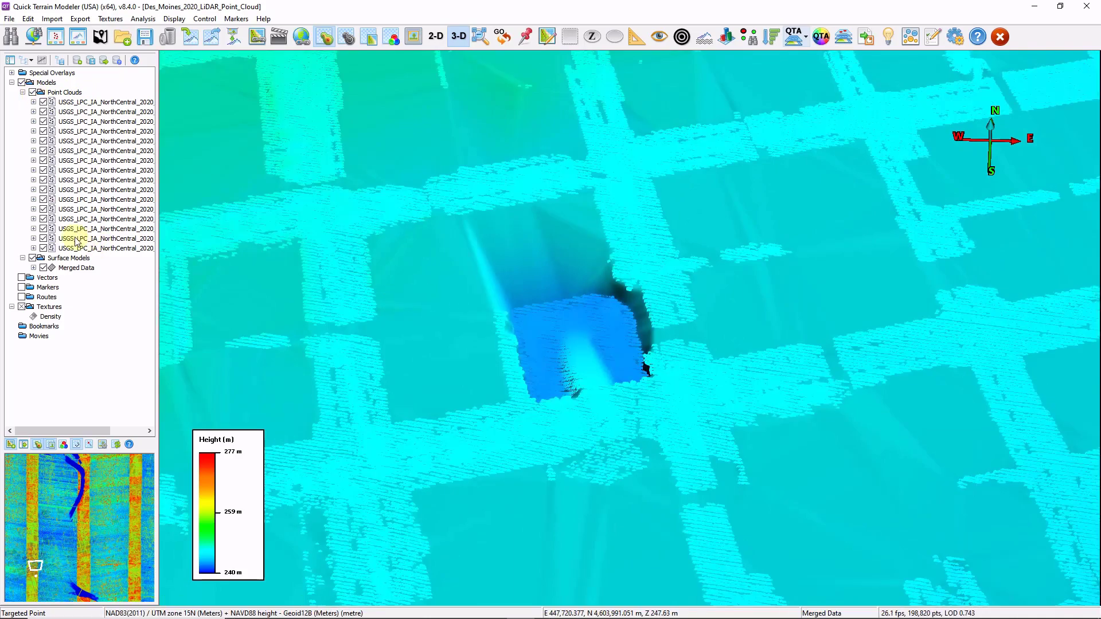
pyautogui.click(43, 268)
pyautogui.moveTo(504, 349); pyautogui.dragTo(327, 294)
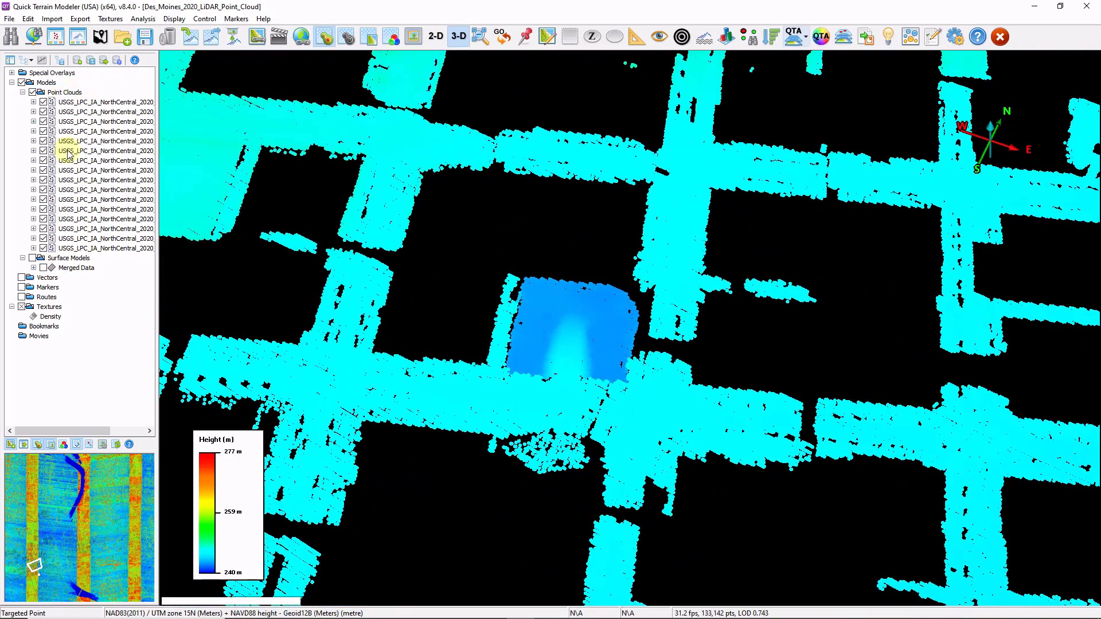
pyautogui.click(43, 267)
pyautogui.click(33, 92)
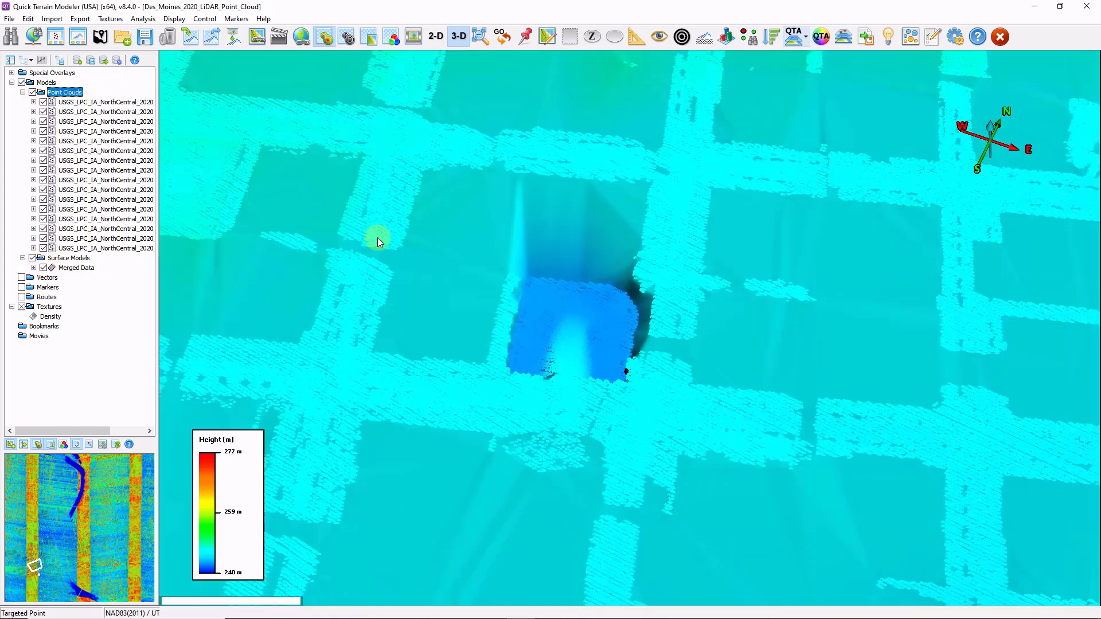
# In Edit Mode, smooth a three-corner polygon drawn around the sunken pit.
pyautogui.click(28, 19)
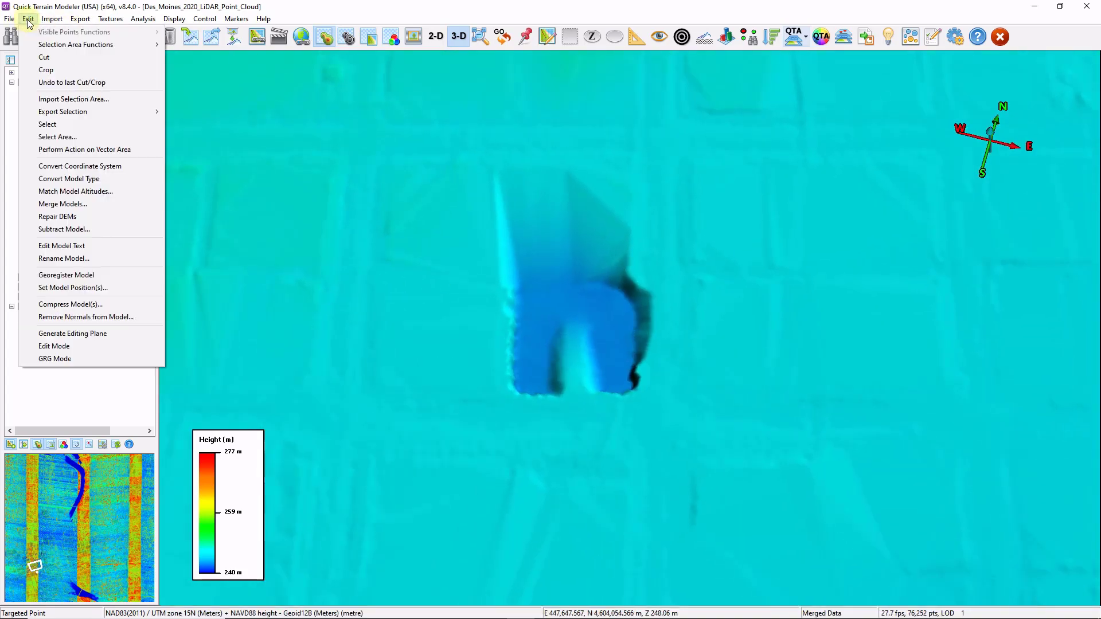
pyautogui.click(102, 346)
pyautogui.moveTo(544, 107); pyautogui.dragTo(290, 89)
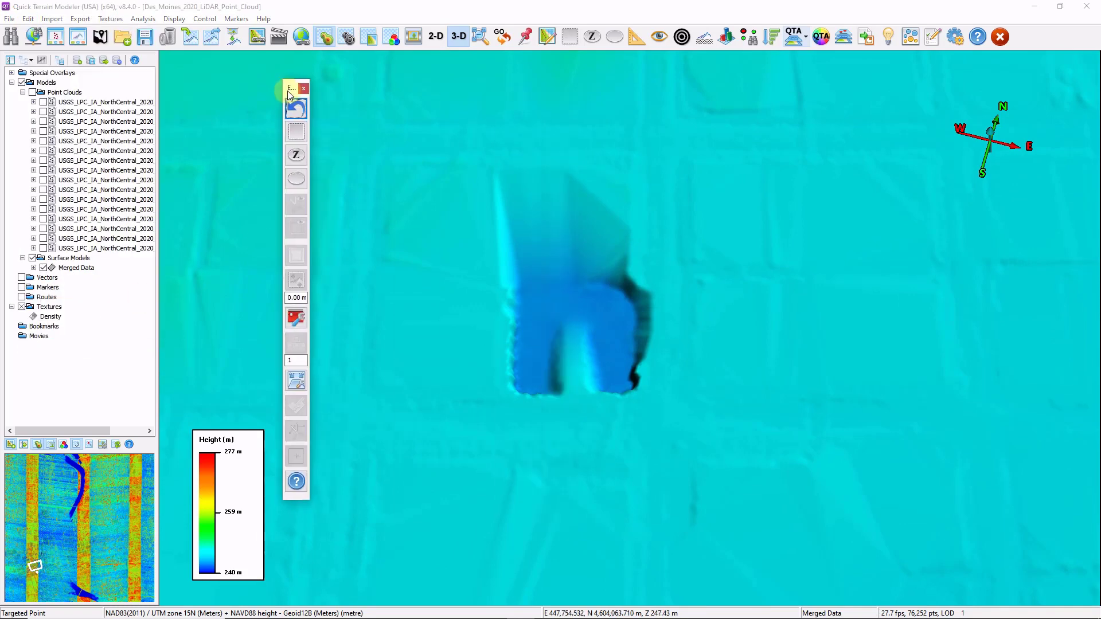
pyautogui.click(296, 179)
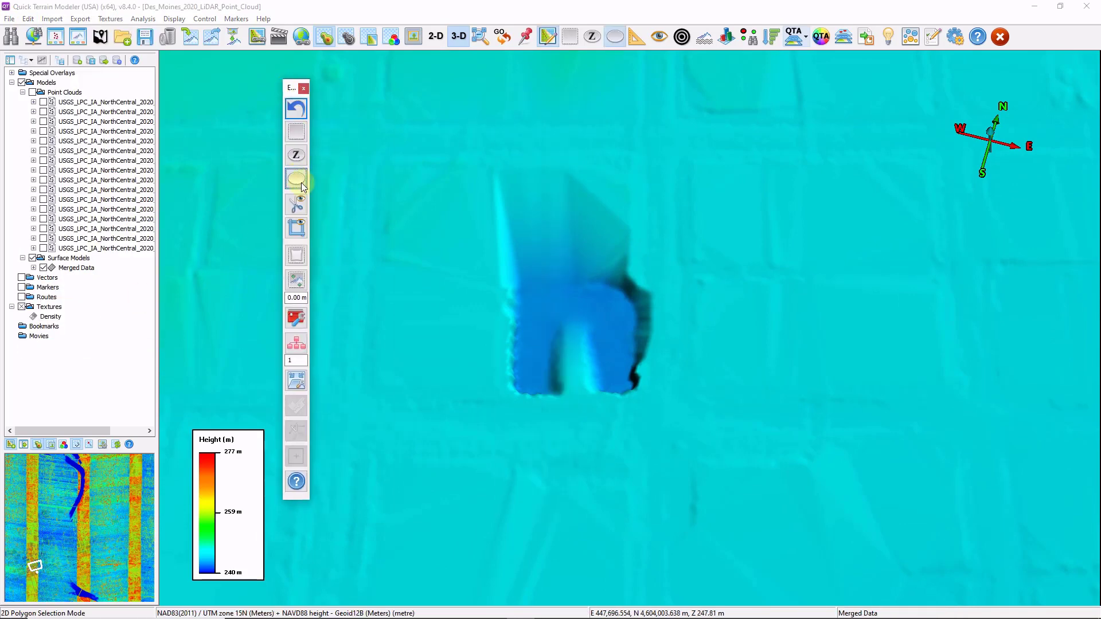
pyautogui.click(497, 397)
pyautogui.click(661, 397)
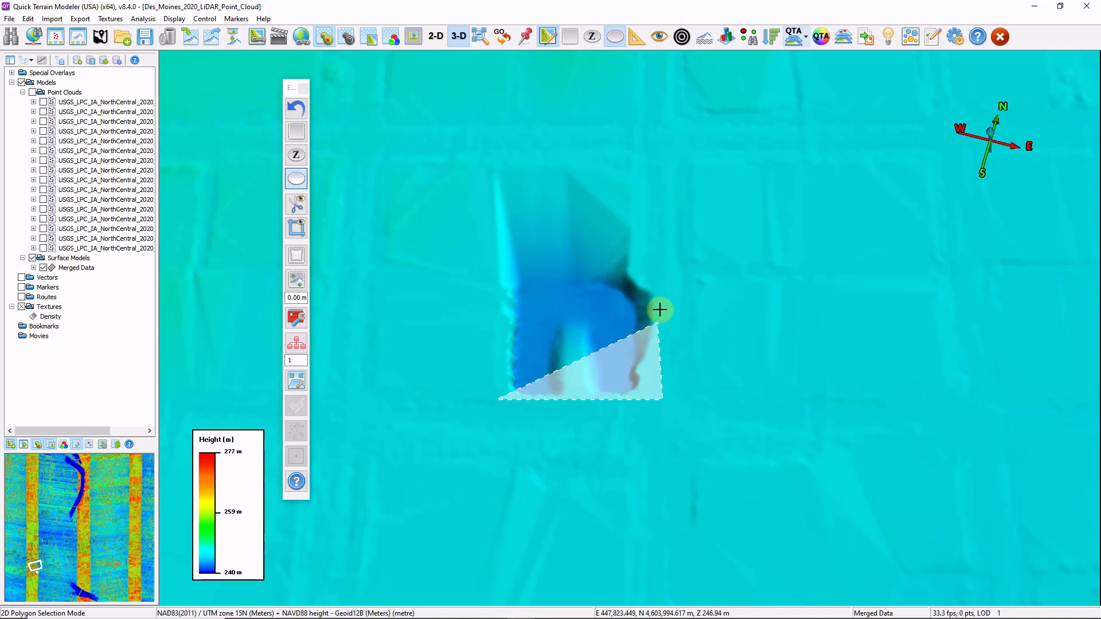
pyautogui.click(646, 164)
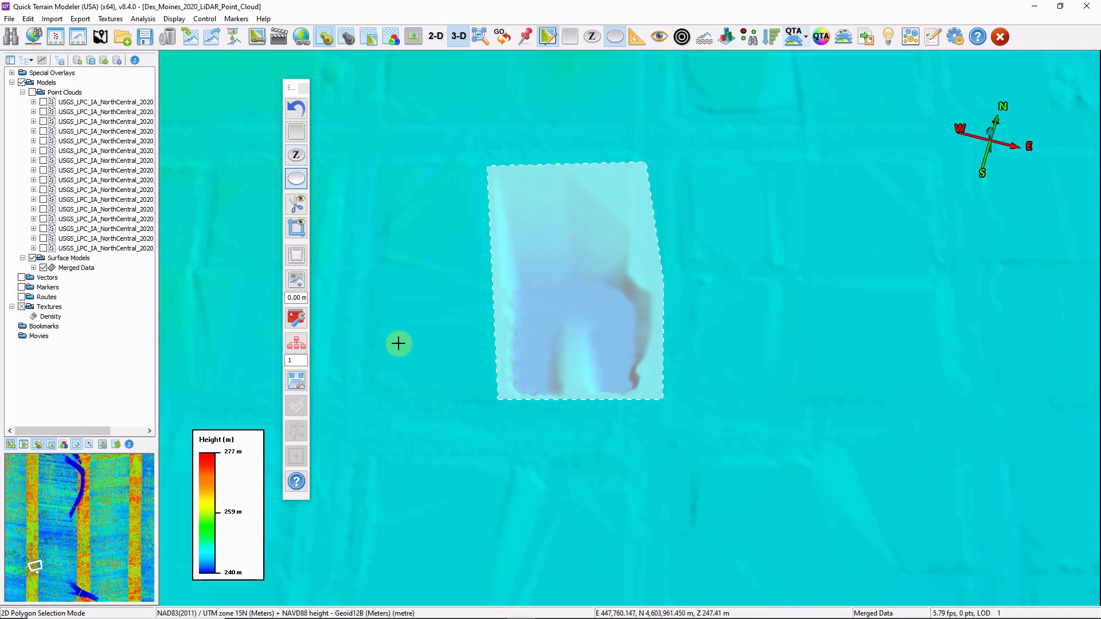
pyautogui.click(293, 260)
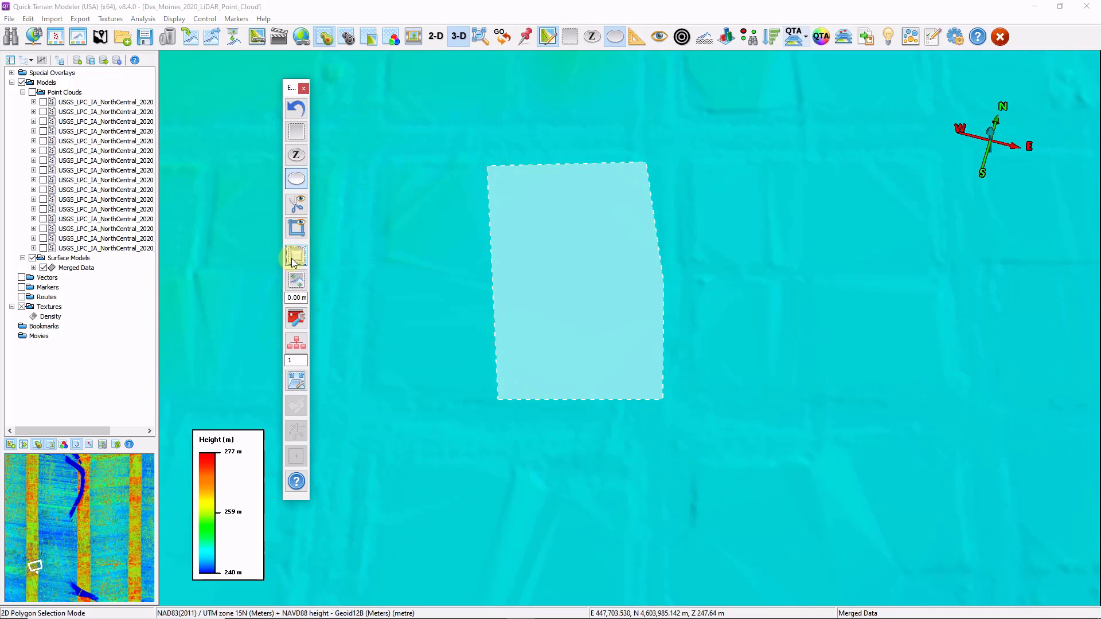
# Clear the polygon outline, orbit out over the terrain, and bring up the Repair DEM options.
pyautogui.click(613, 37)
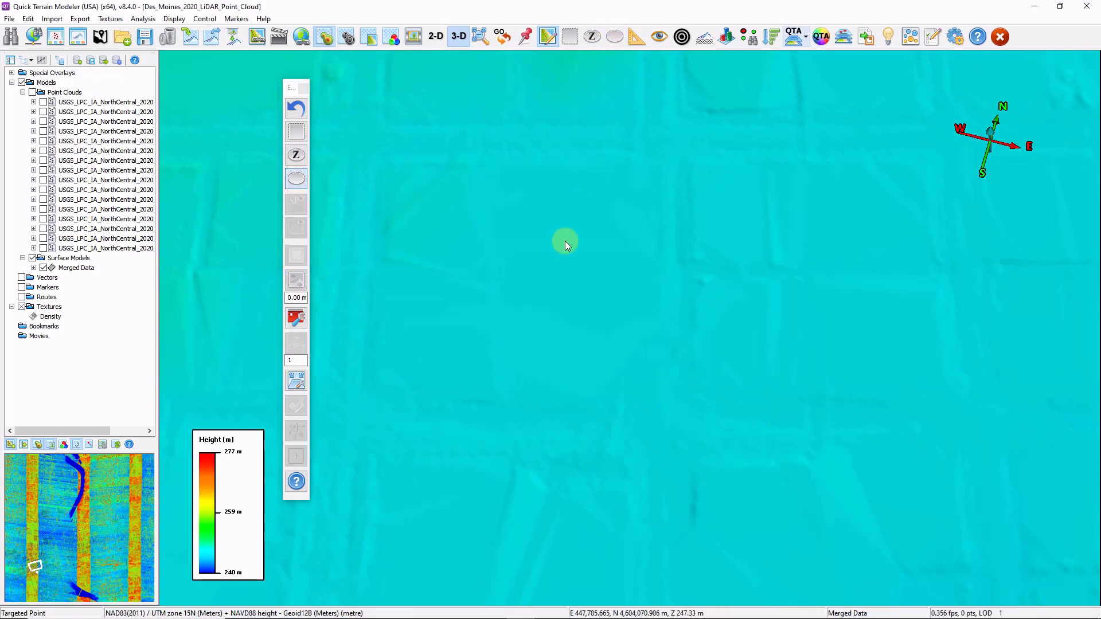
pyautogui.moveTo(549, 260); pyautogui.dragTo(589, 292)
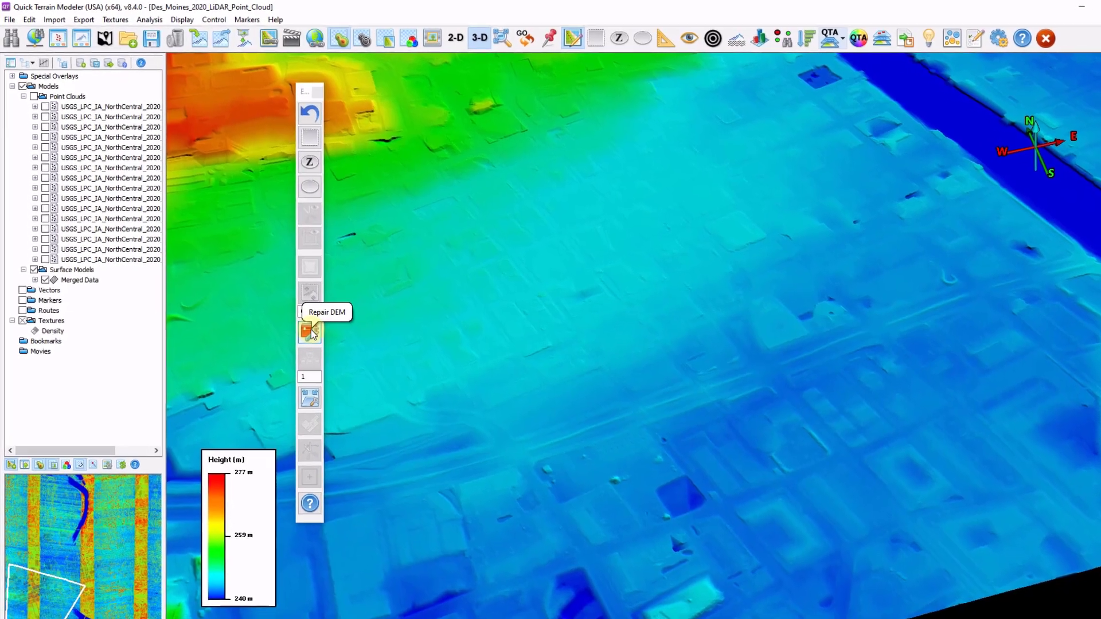
pyautogui.click(299, 320)
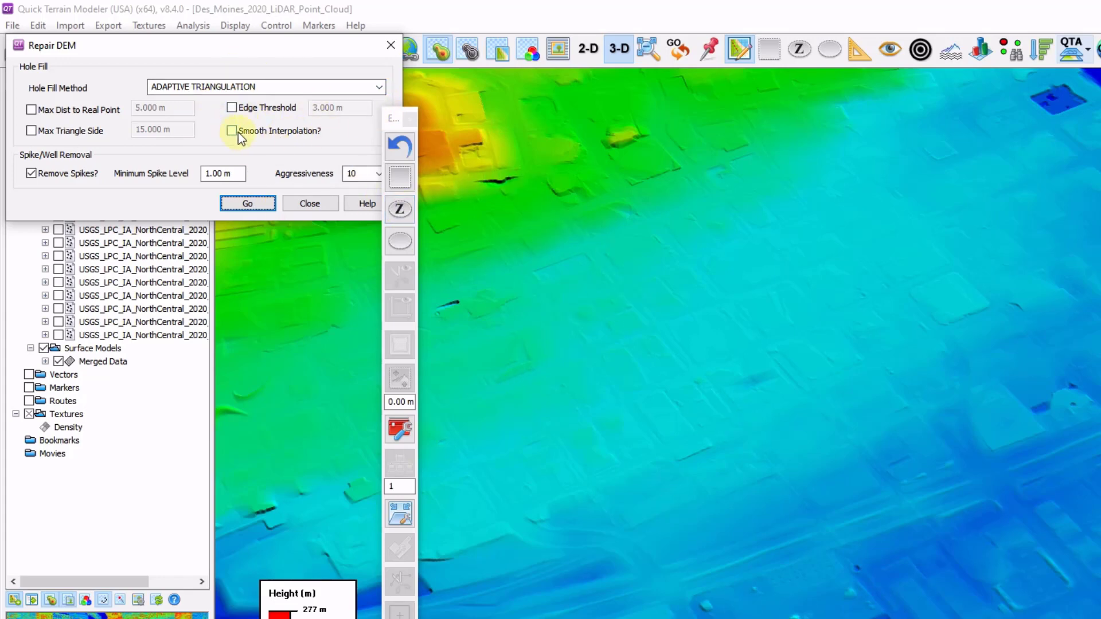
# Close the Repair DEM dialog without running a repair.
pyautogui.click(387, 49)
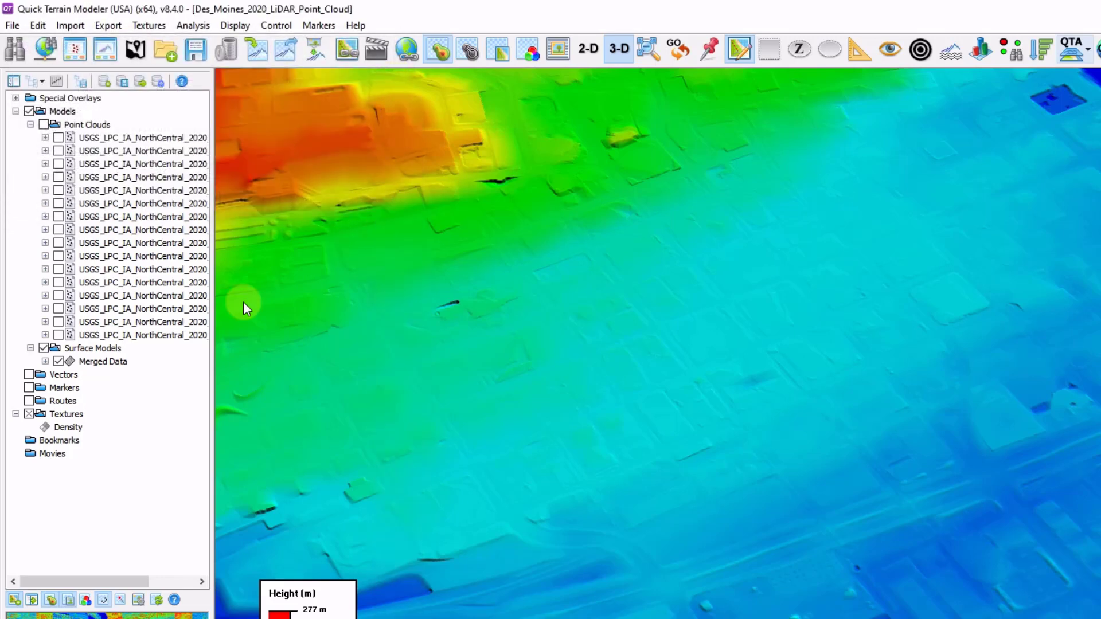
# Open Export Models and review the formats, keeping ASCII Text XYZ(ALL/QTA) selected.
pyautogui.rightClick(98, 363)
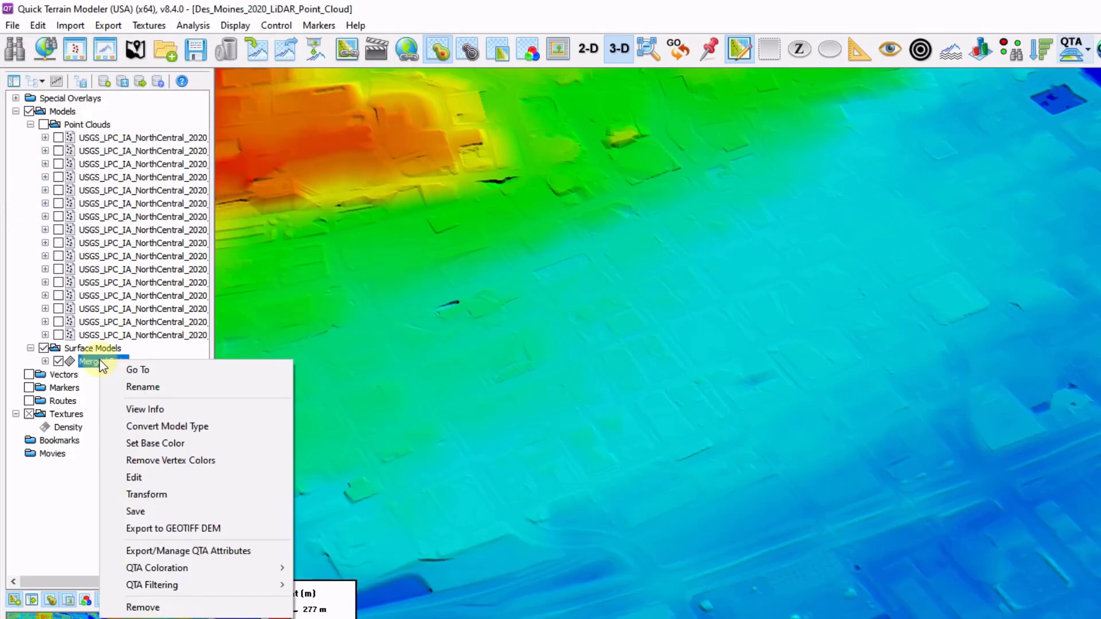
pyautogui.click(239, 525)
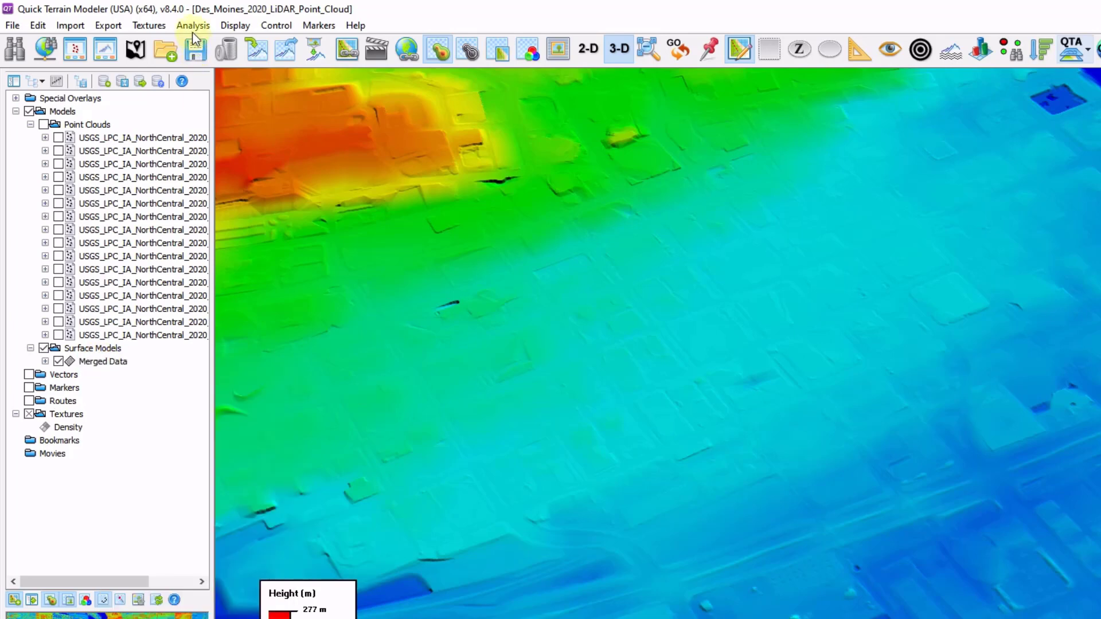
pyautogui.click(114, 29)
pyautogui.click(119, 43)
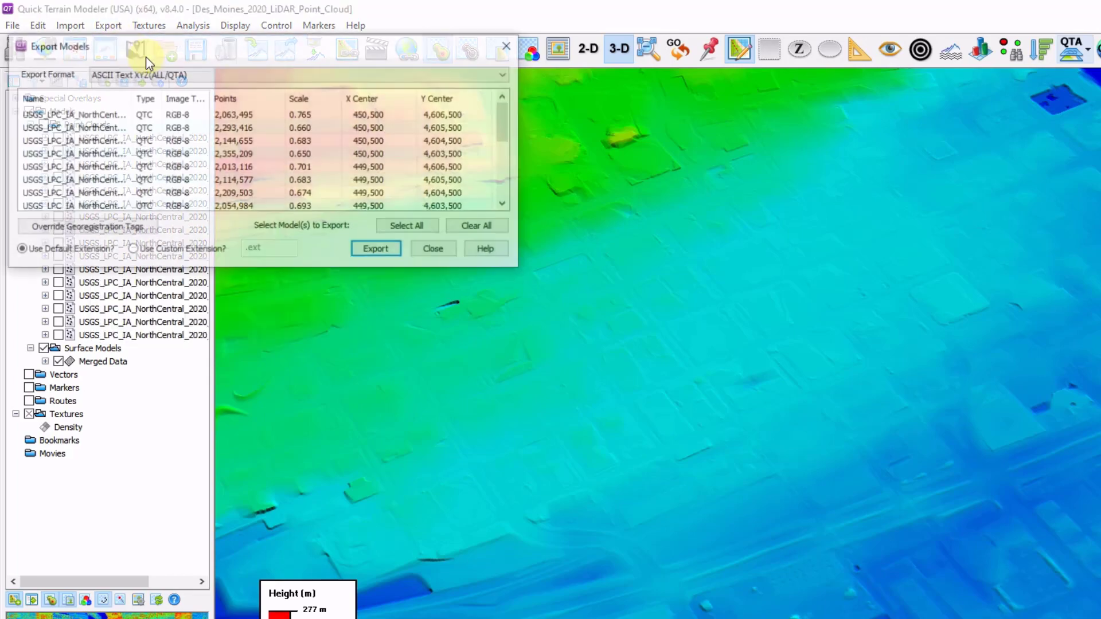
pyautogui.click(358, 72)
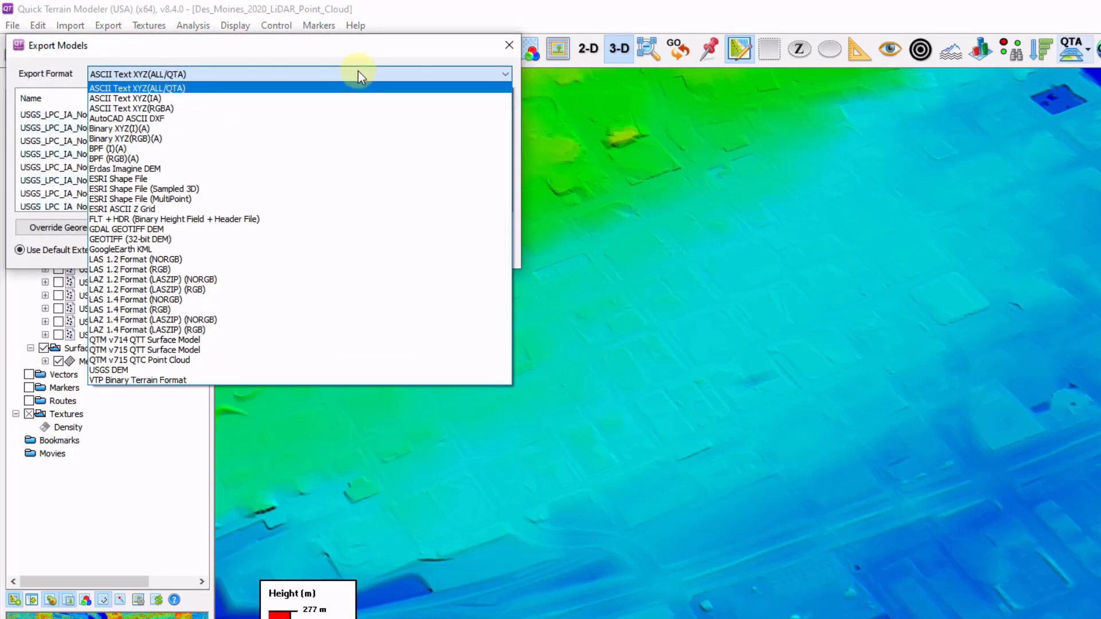
pyautogui.click(509, 46)
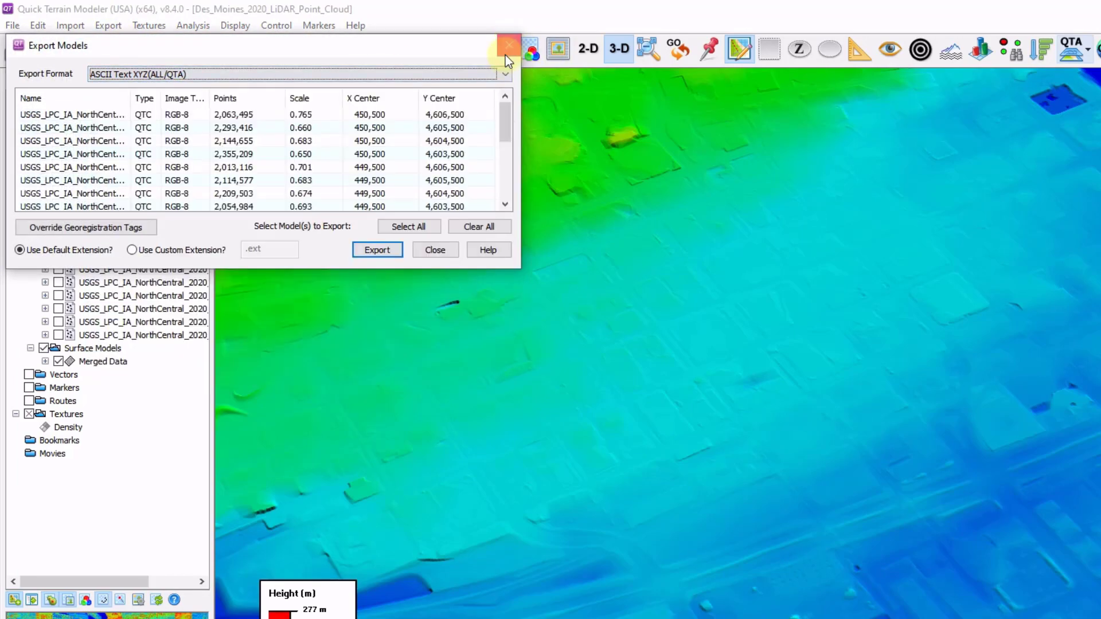
# Close Export Models, turn on real-time 1.00 m contours, zoom out past the river, and open Contour Lines settings.
pyautogui.click(509, 45)
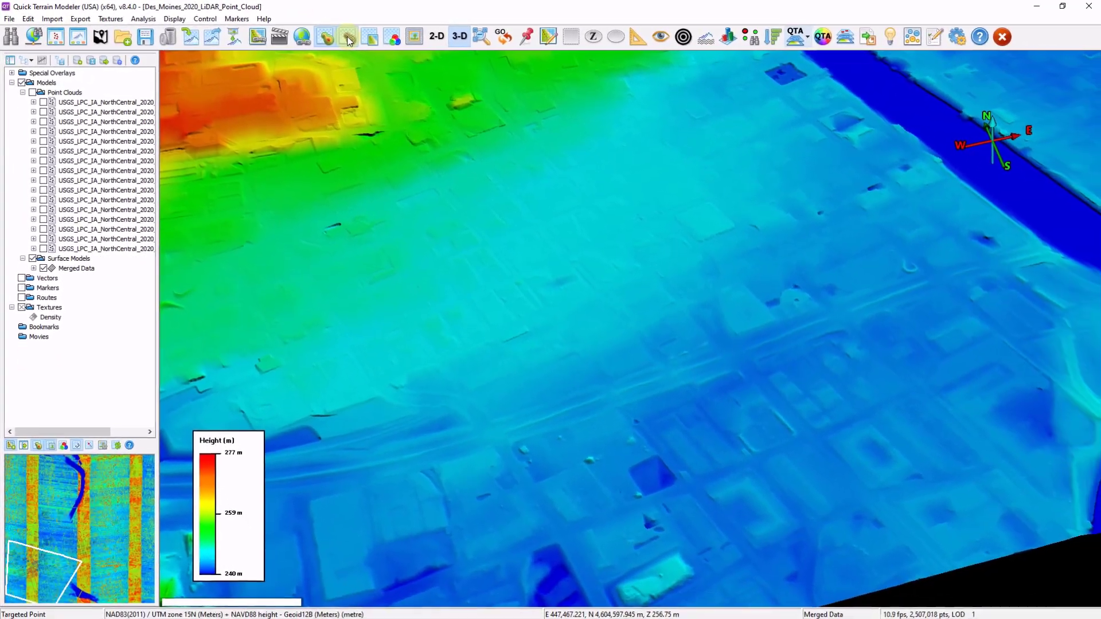
pyautogui.click(348, 39)
pyautogui.scroll(-5, 436, 166)
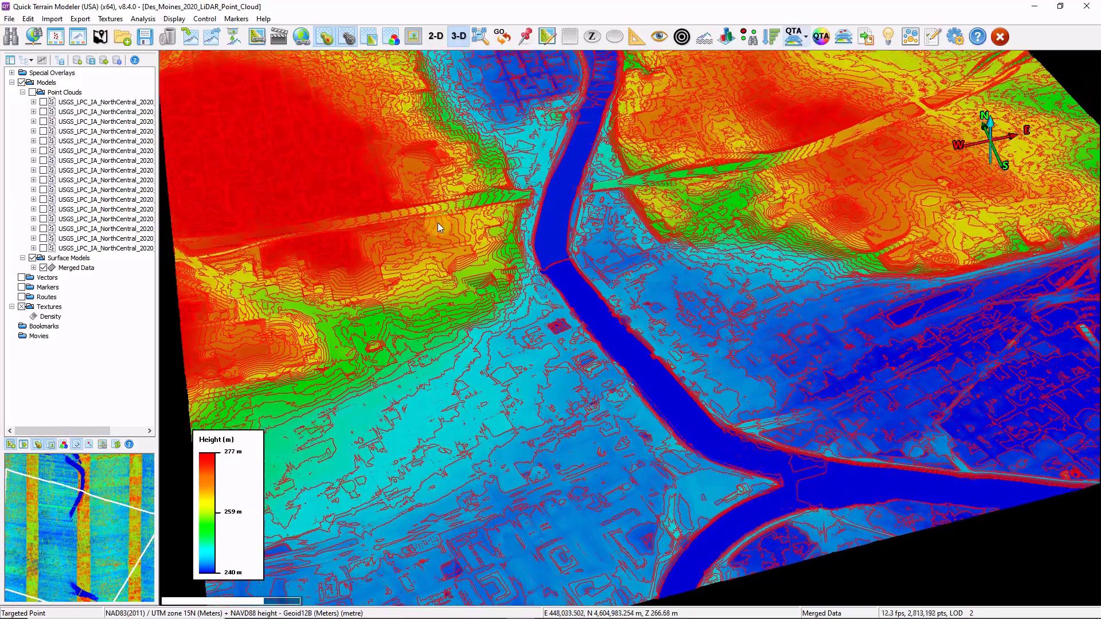
pyautogui.moveTo(438, 227); pyautogui.dragTo(429, 262)
pyautogui.rightClick(348, 39)
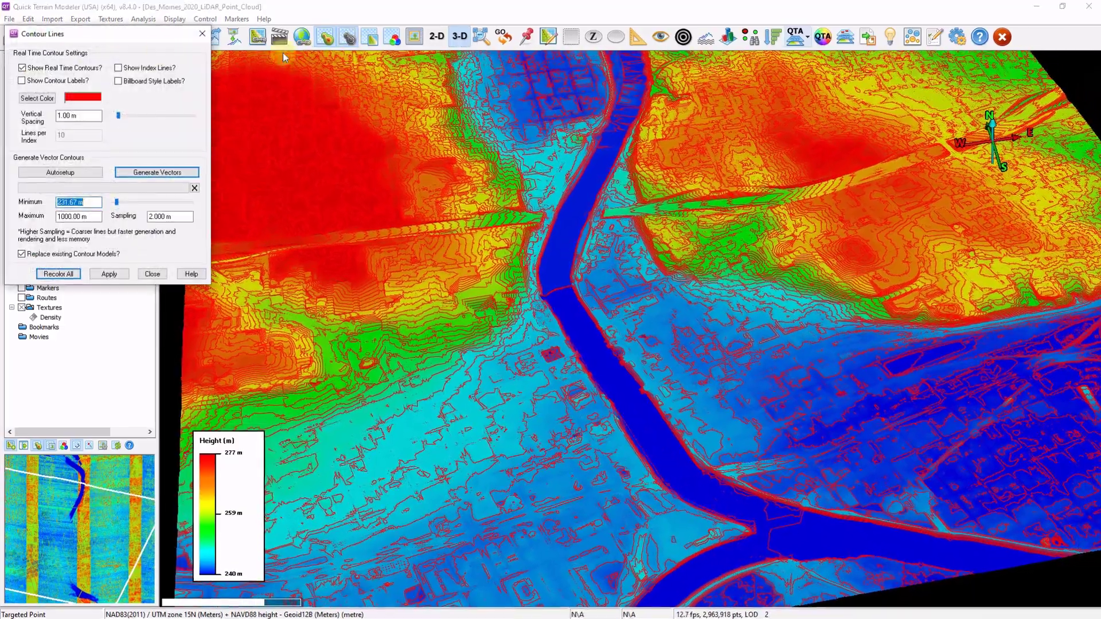
pyautogui.moveTo(139, 8); pyautogui.dragTo(302, 82)
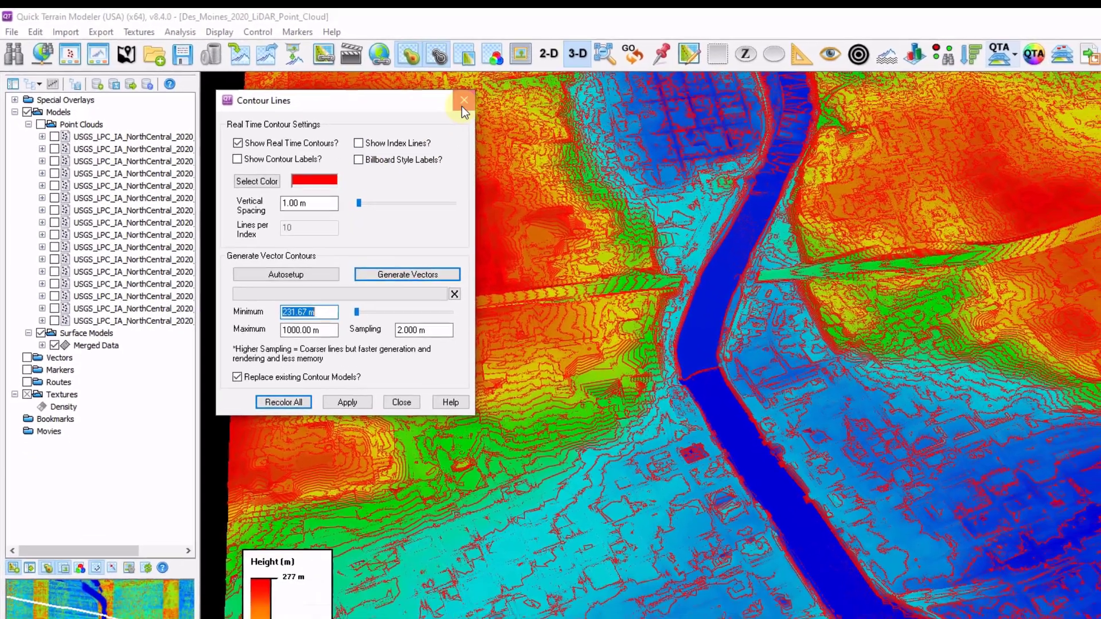
# Close the contour settings and switch general and vertical display units to Feet (US Survey).
pyautogui.click(464, 101)
pyautogui.click(12, 31)
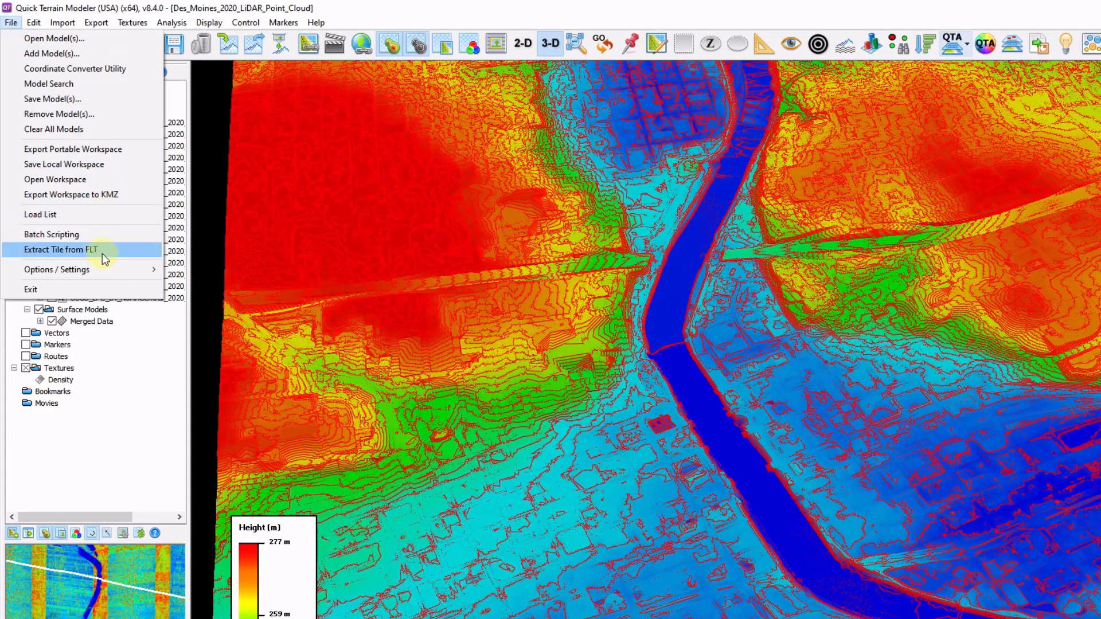
pyautogui.moveTo(104, 270)
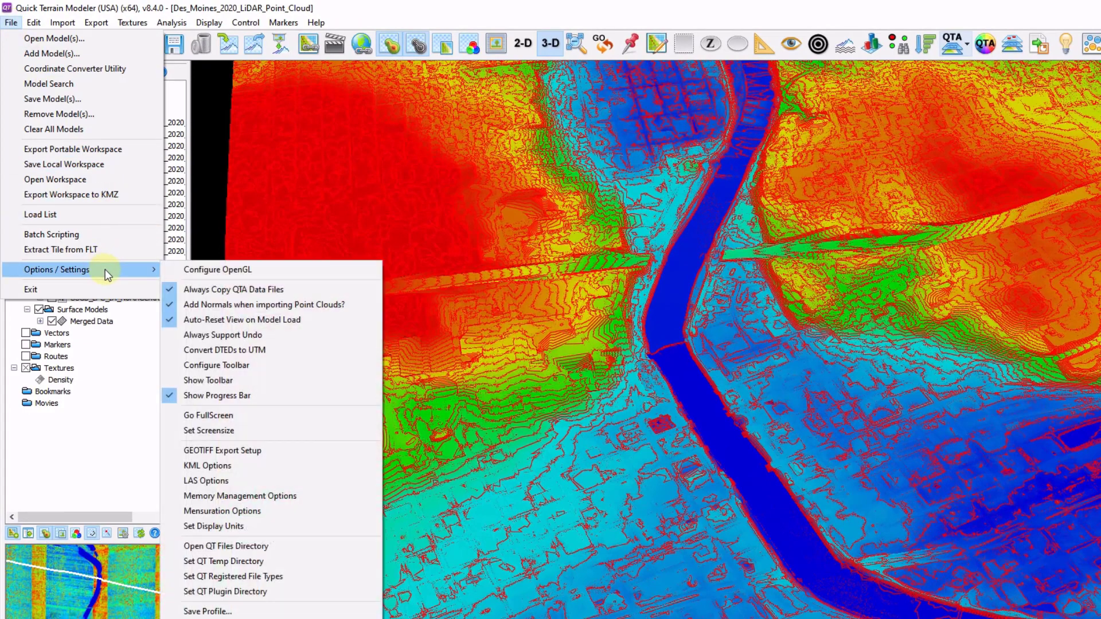
pyautogui.click(267, 524)
pyautogui.click(206, 65)
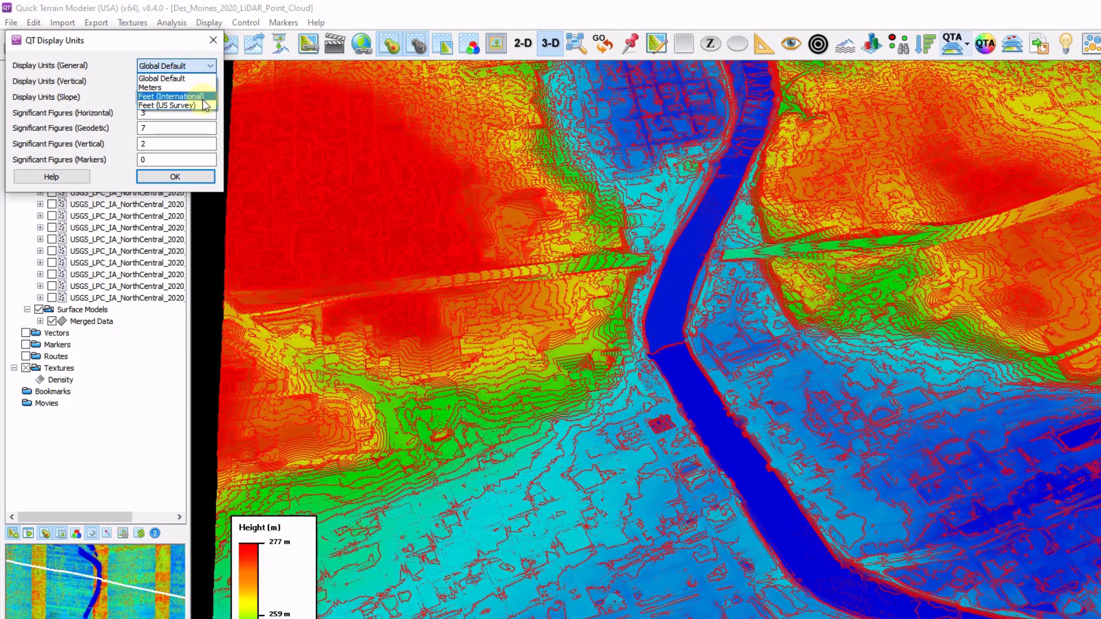
pyautogui.click(202, 103)
pyautogui.click(206, 81)
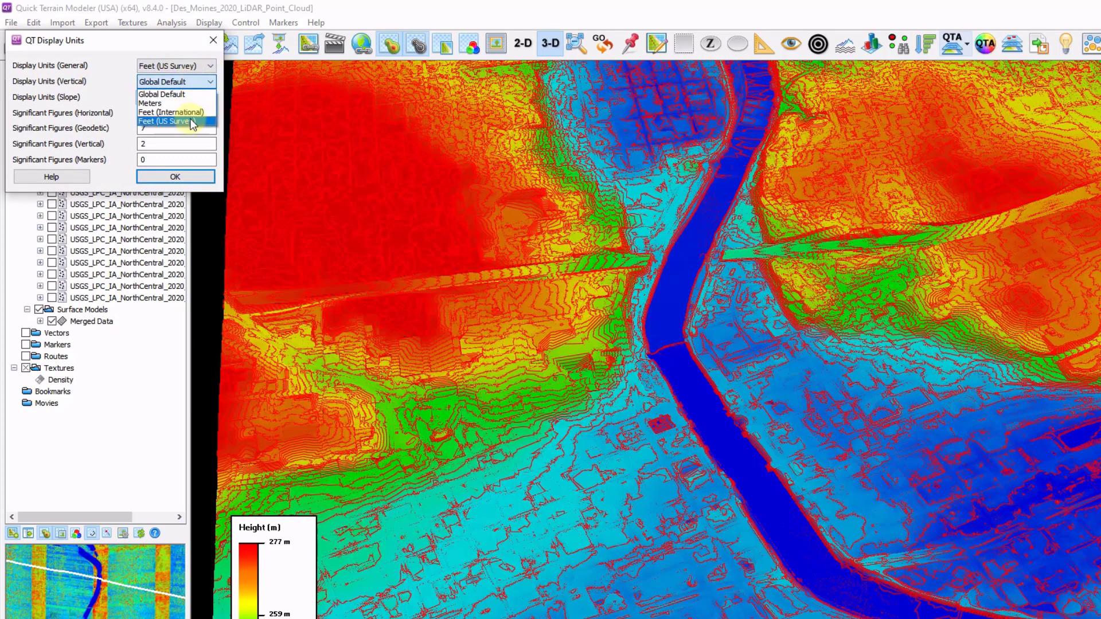
pyautogui.click(183, 121)
pyautogui.click(189, 178)
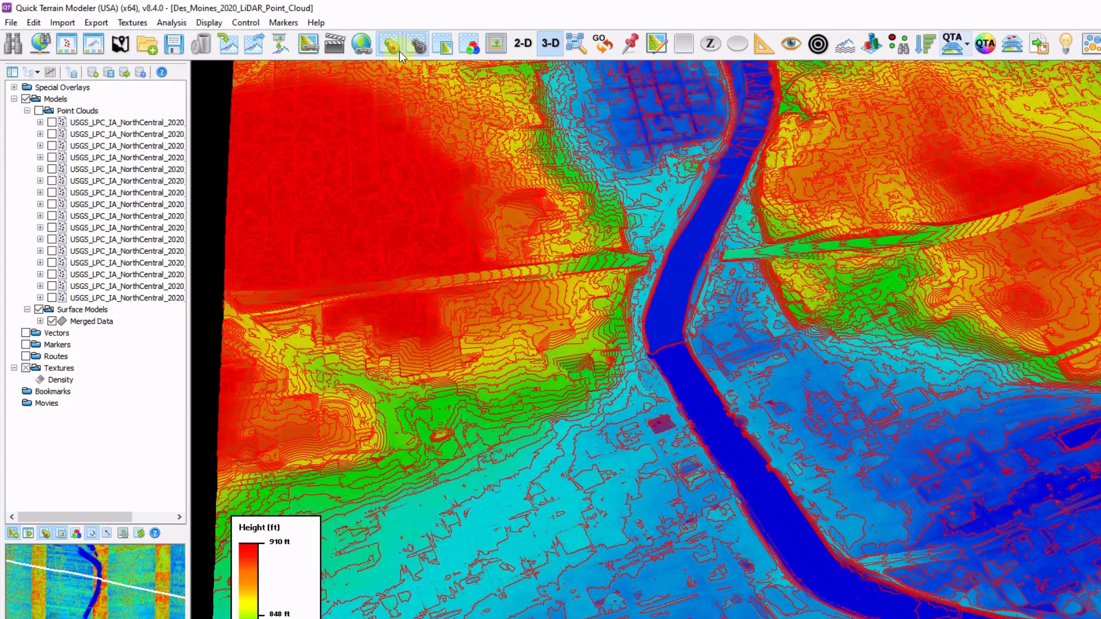
# Reopen Contour Lines settings and set the contour spacing to 2 ft.
pyautogui.rightClick(417, 51)
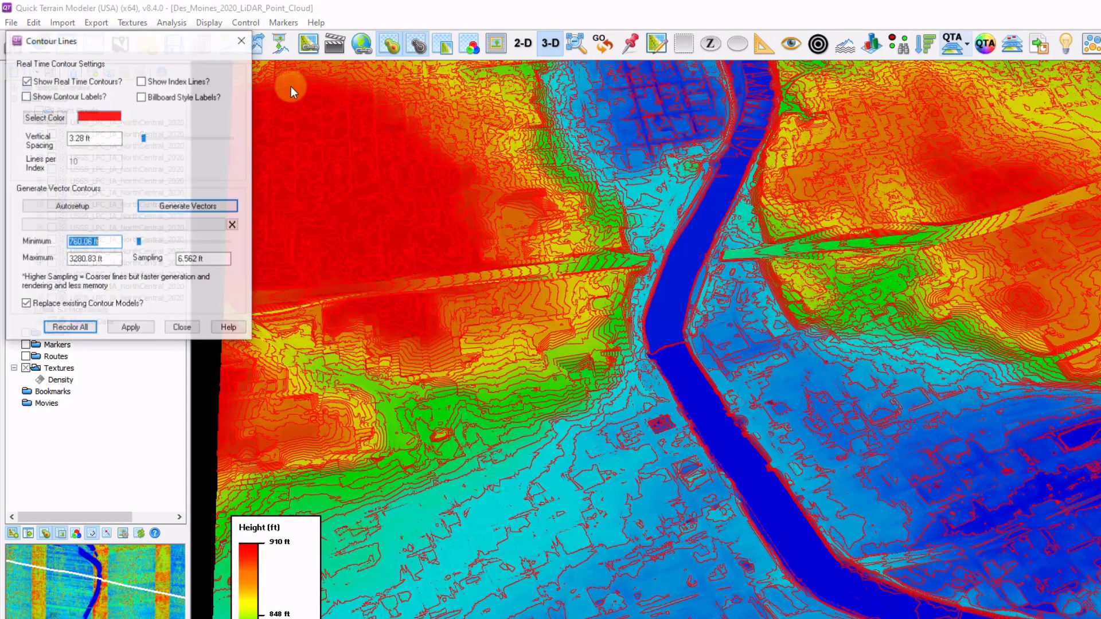
pyautogui.moveTo(219, 53); pyautogui.dragTo(421, 121)
pyautogui.click(295, 207)
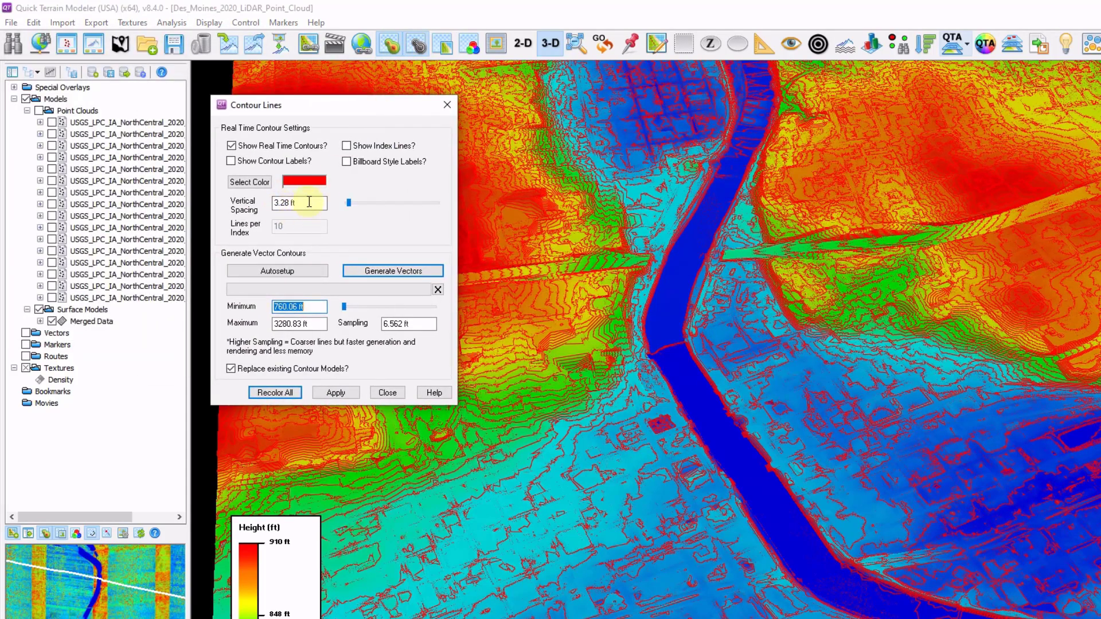
pyautogui.moveTo(349, 204); pyautogui.dragTo(346, 205)
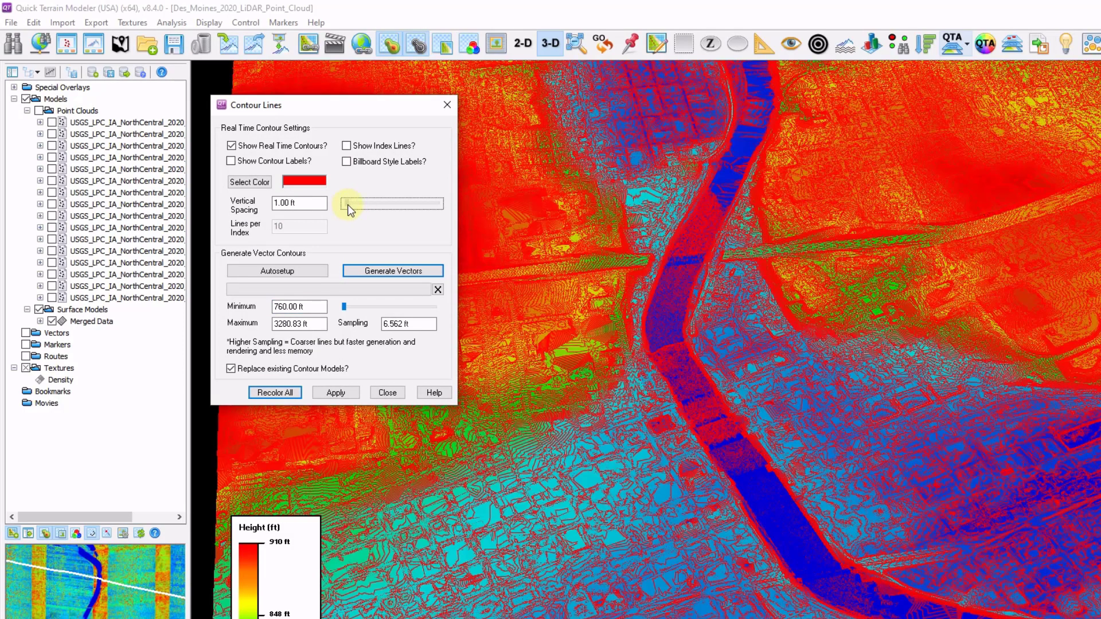
pyautogui.hotkey('shift', 'Tab')
pyautogui.click(335, 392)
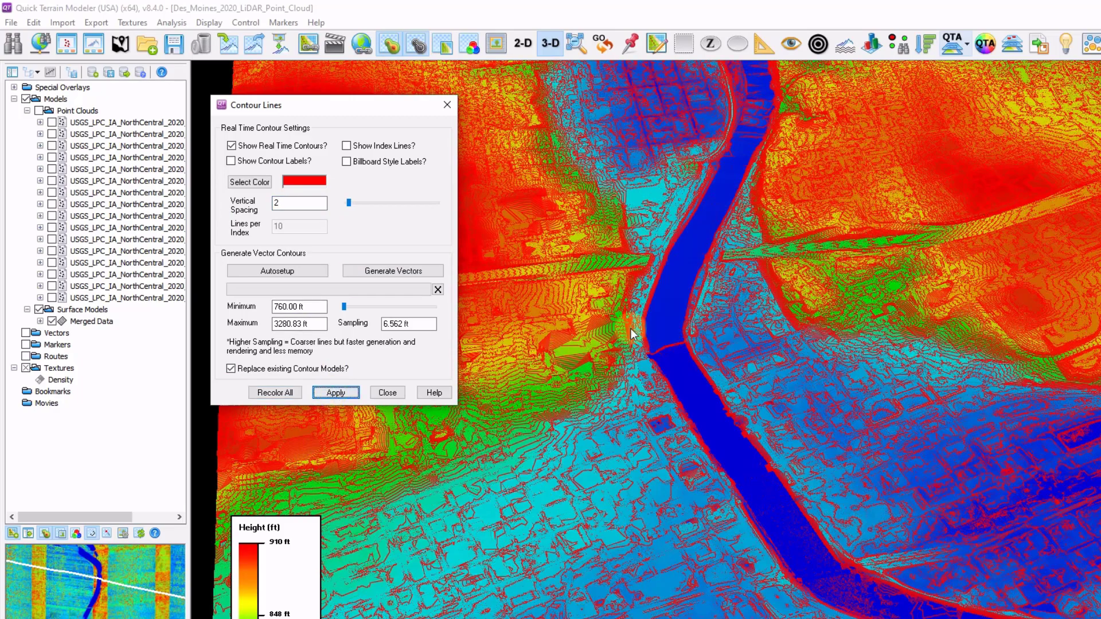
pyautogui.moveTo(644, 331)
pyautogui.mouseDown()
pyautogui.moveTo(717, 339)
pyautogui.moveTo(697, 340)
pyautogui.moveTo(672, 363)
pyautogui.moveTo(677, 346)
pyautogui.moveTo(627, 344)
pyautogui.mouseUp()
pyautogui.click(394, 270)
# Generate labelled vector contours, turn off the real-time overlay, and check the new Contour layer.
pyautogui.click(394, 270)
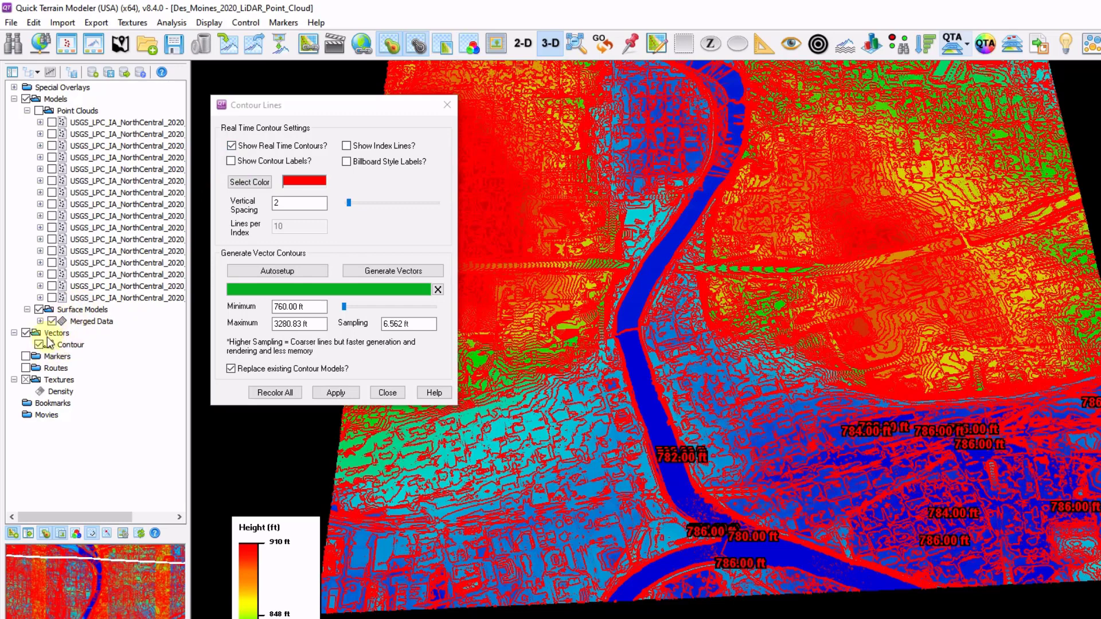
pyautogui.click(232, 146)
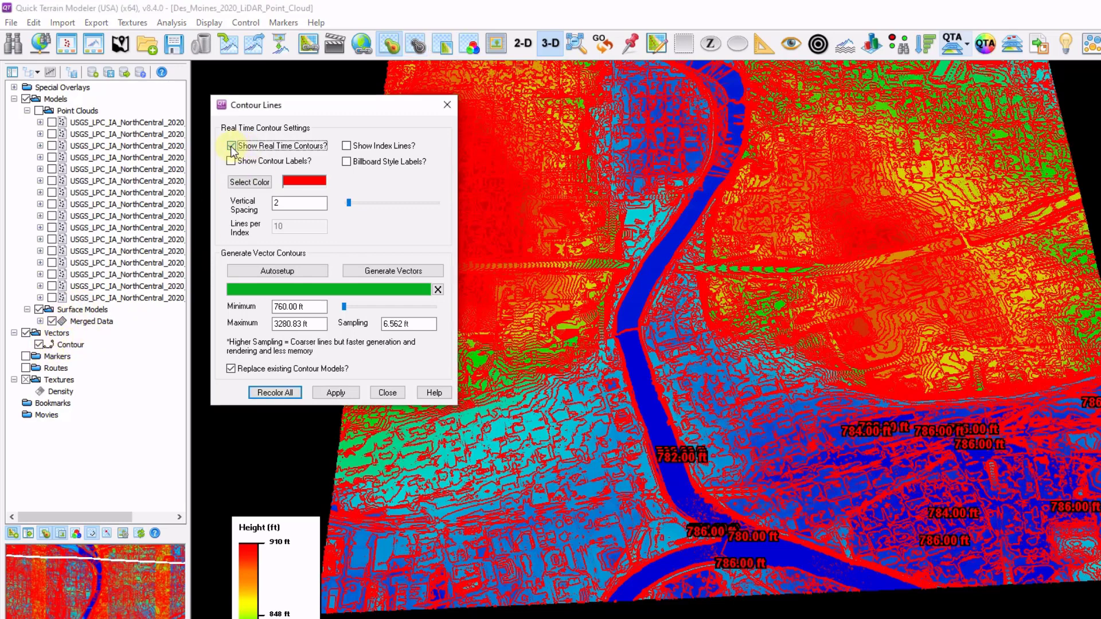
pyautogui.click(39, 344)
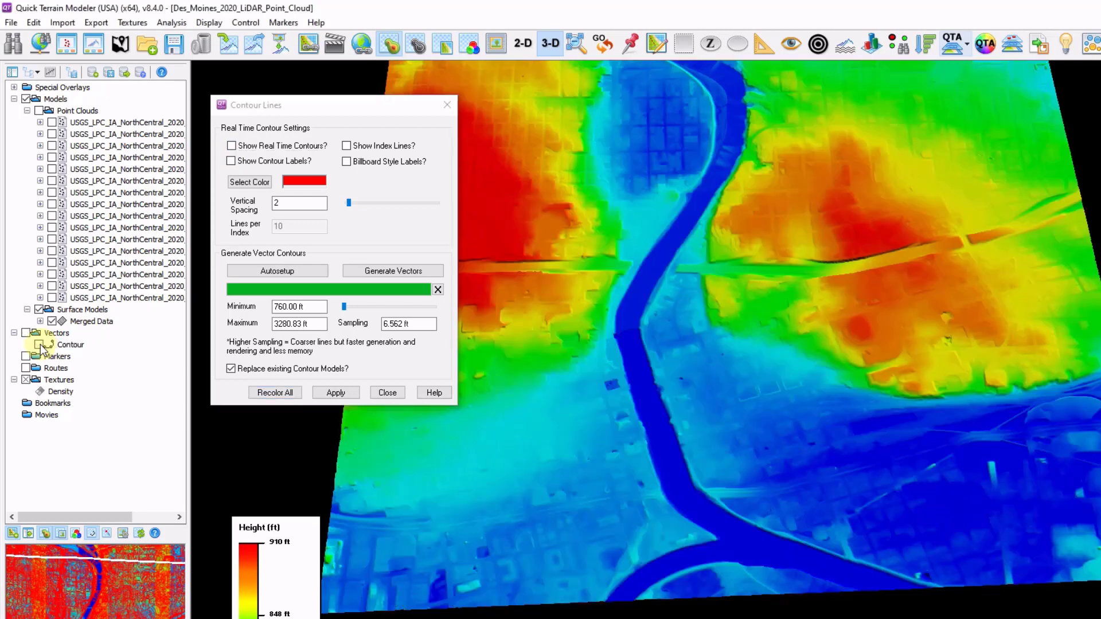
pyautogui.click(39, 345)
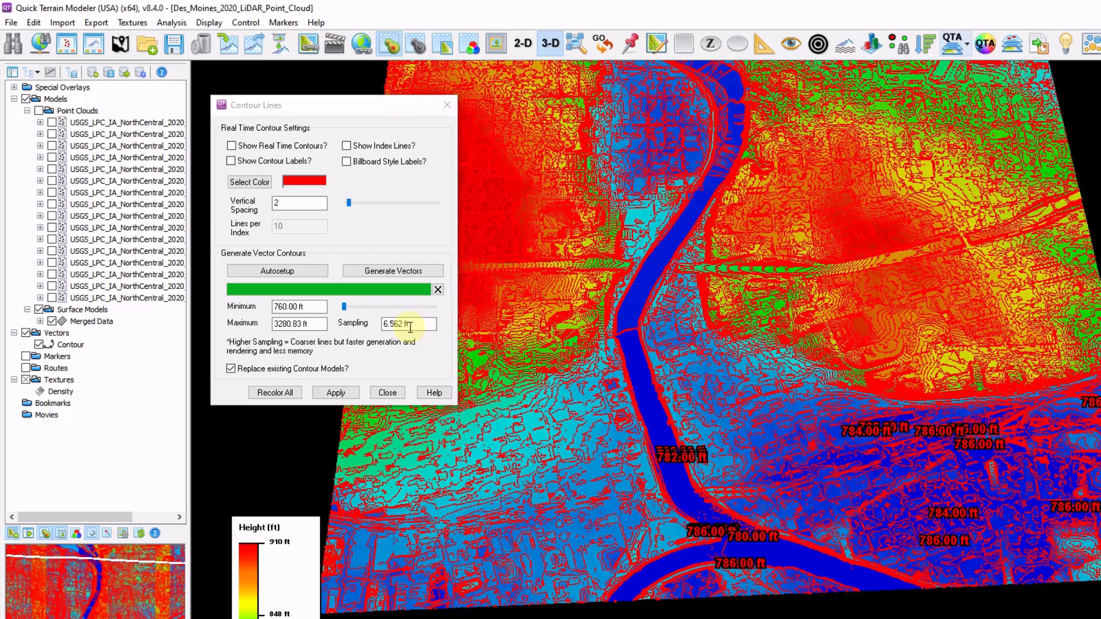
pyautogui.click(446, 105)
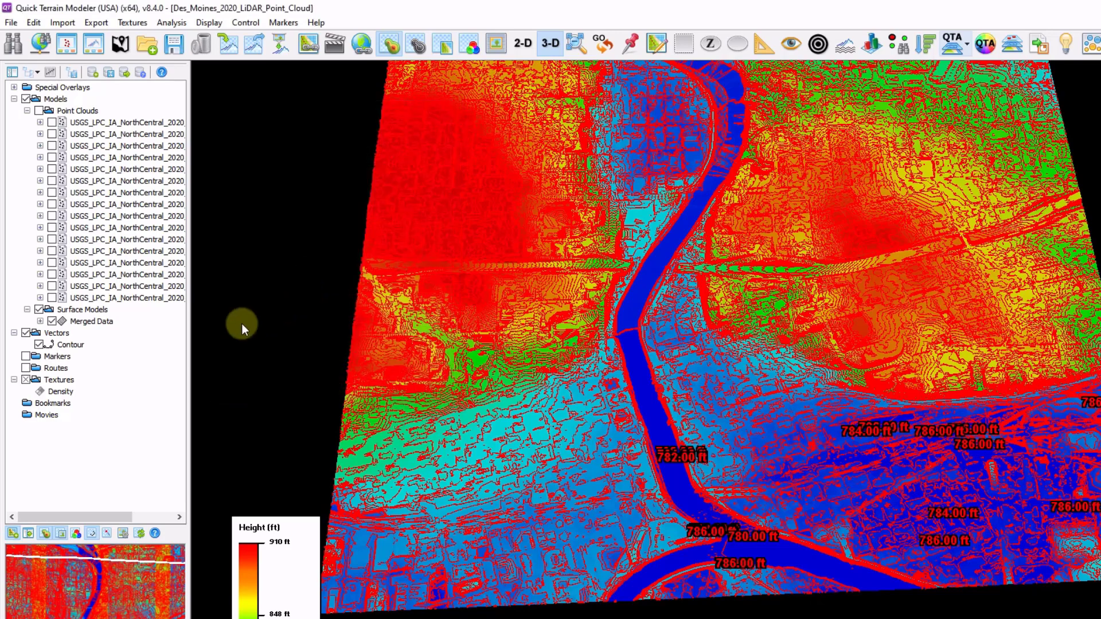
pyautogui.rightClick(77, 343)
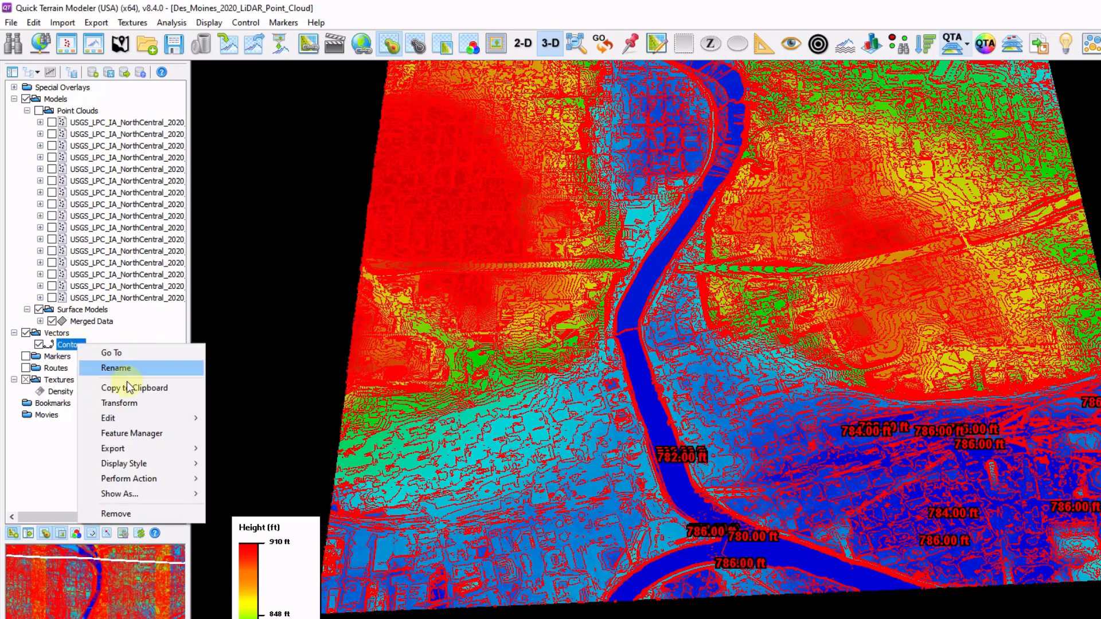
pyautogui.moveTo(133, 445)
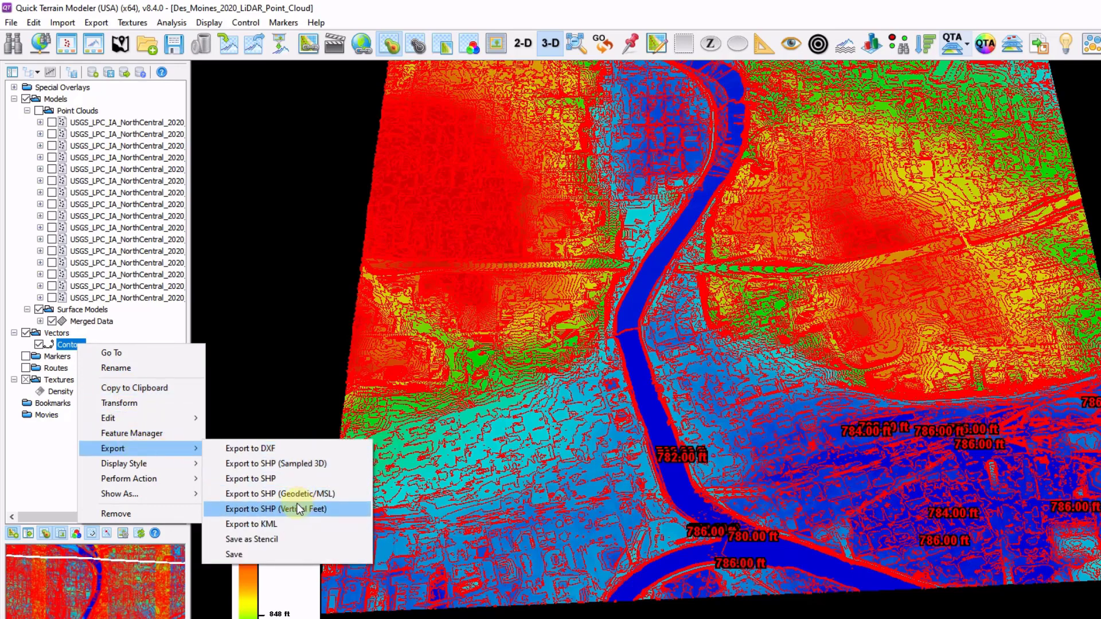
pyautogui.click(238, 347)
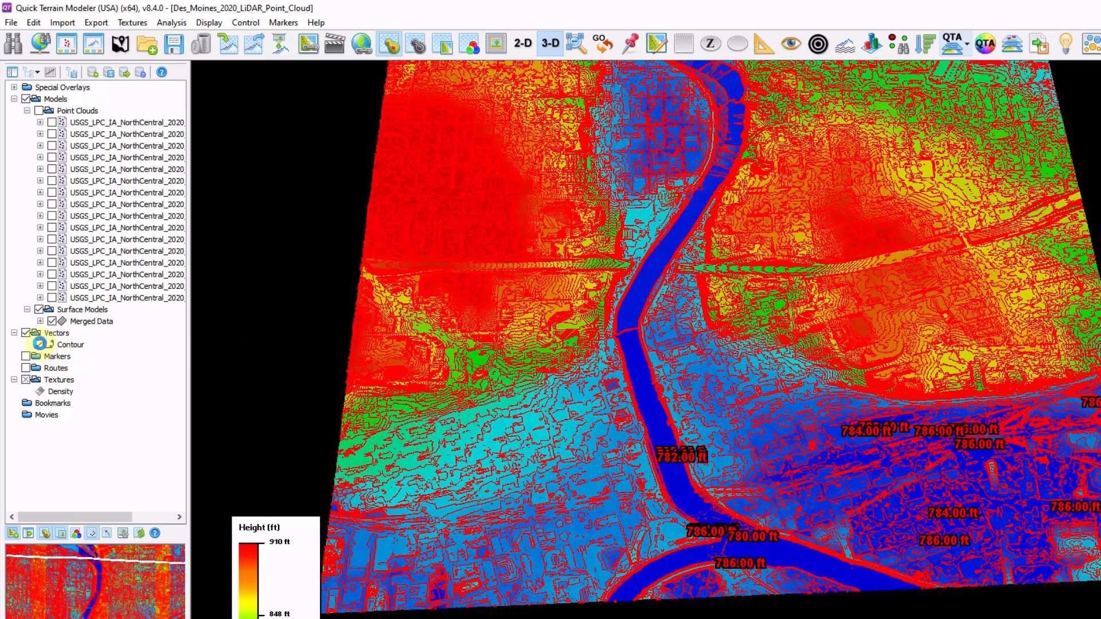
# Hide the contours and trace an 11,466 ft measurement line up the river from south to north.
pyautogui.click(39, 343)
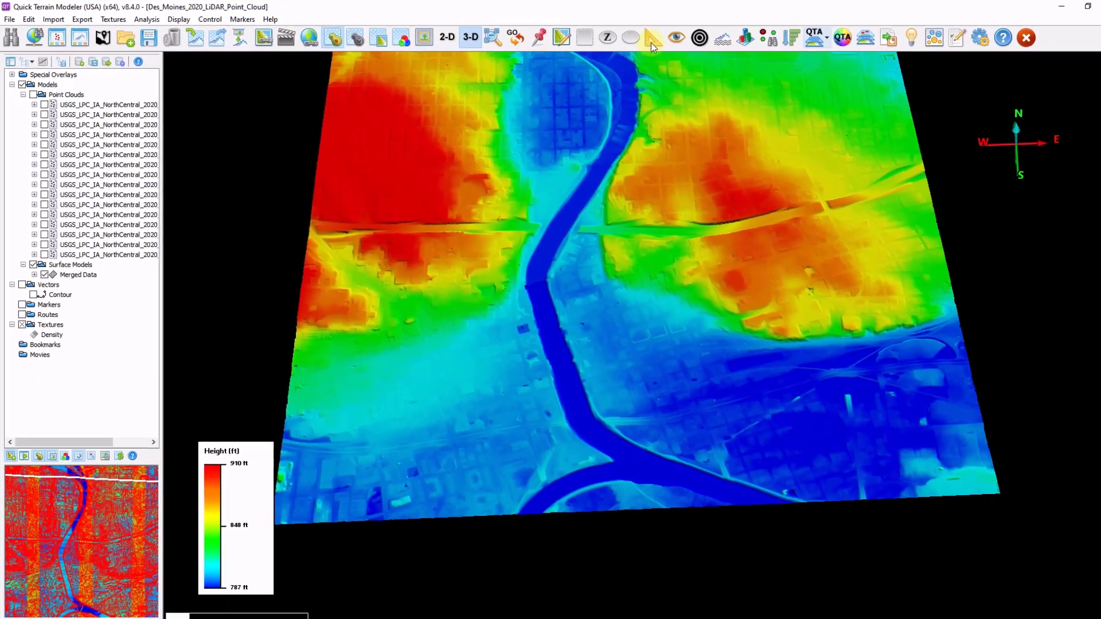
pyautogui.click(721, 42)
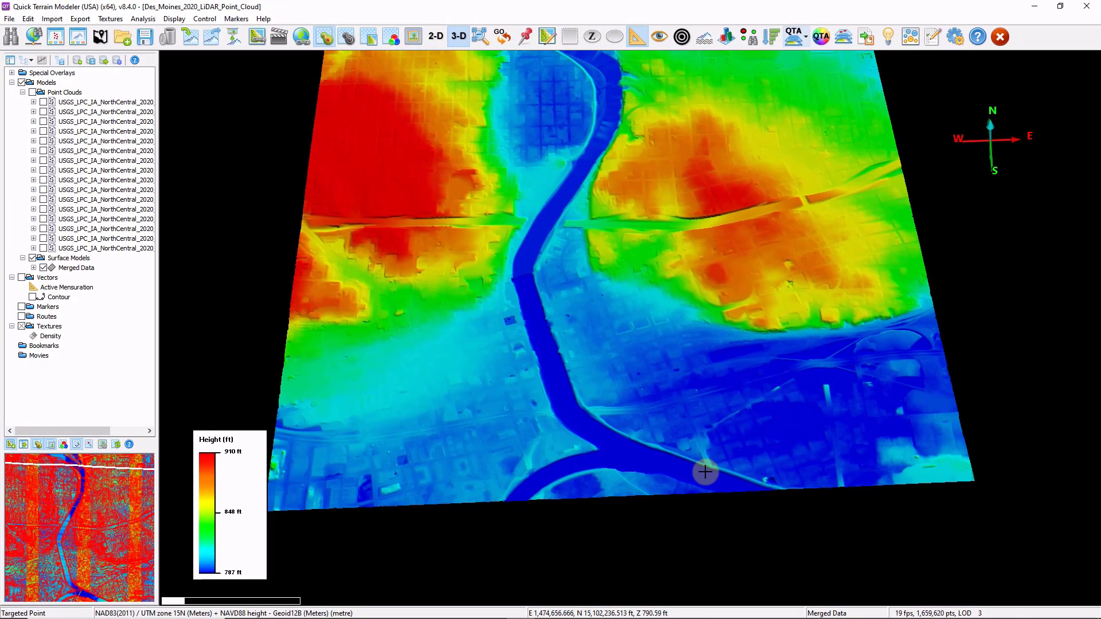
pyautogui.click(705, 471)
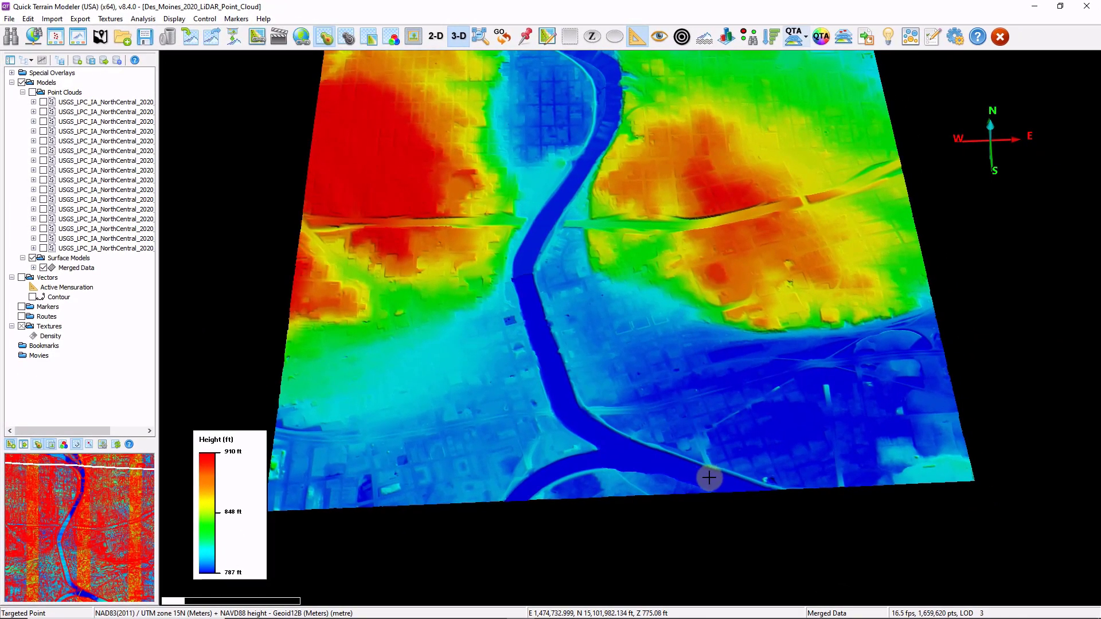
pyautogui.click(612, 446)
pyautogui.click(575, 421)
pyautogui.click(565, 403)
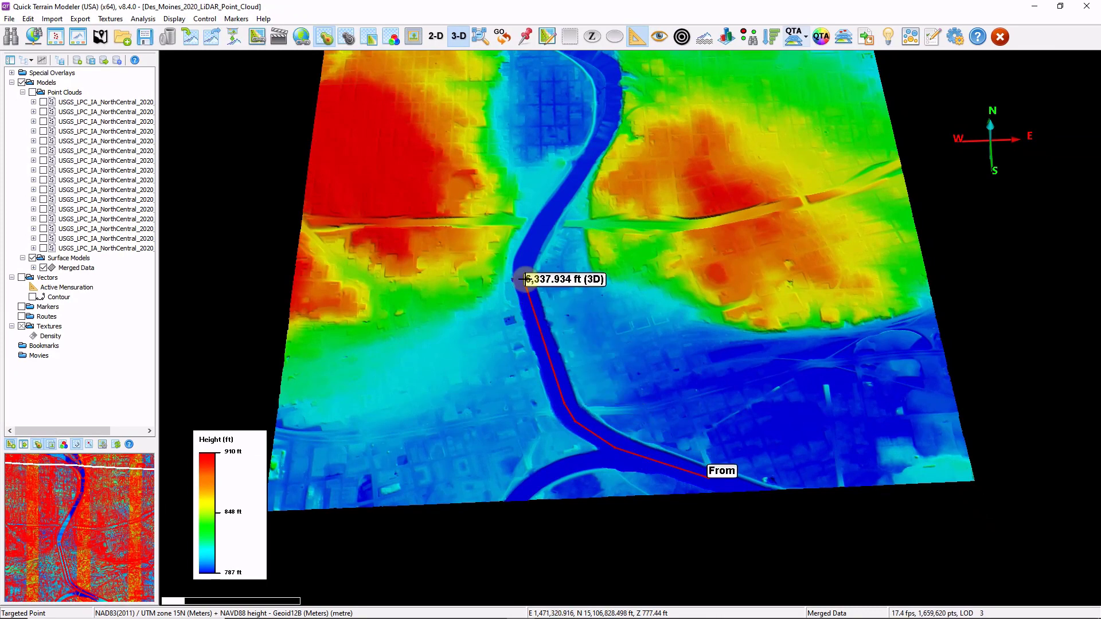
pyautogui.click(522, 259)
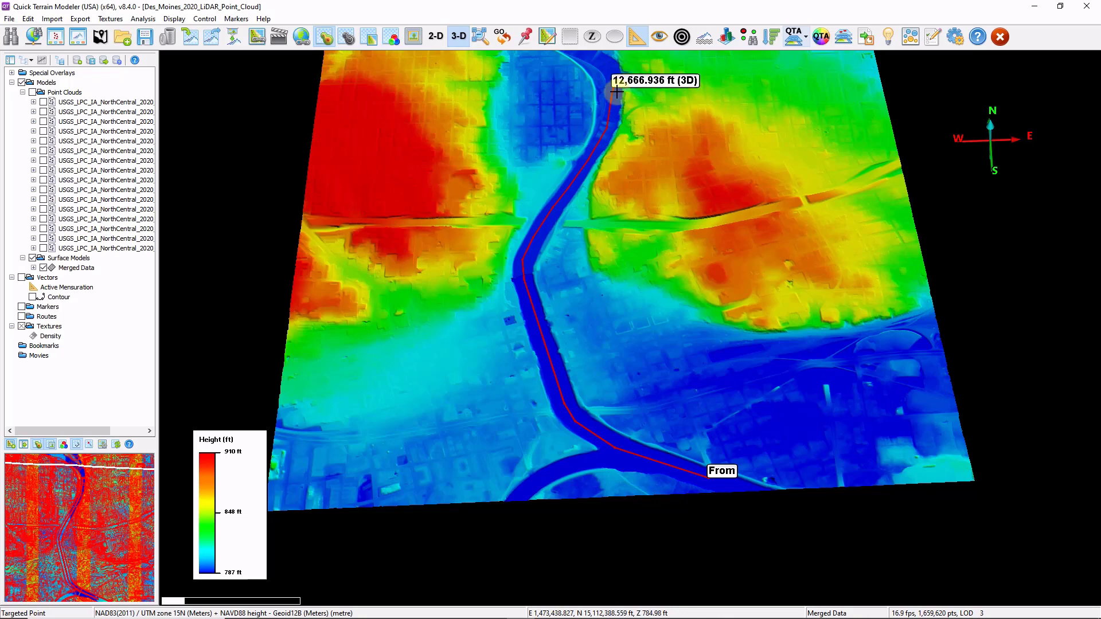
pyautogui.rightClick(609, 122)
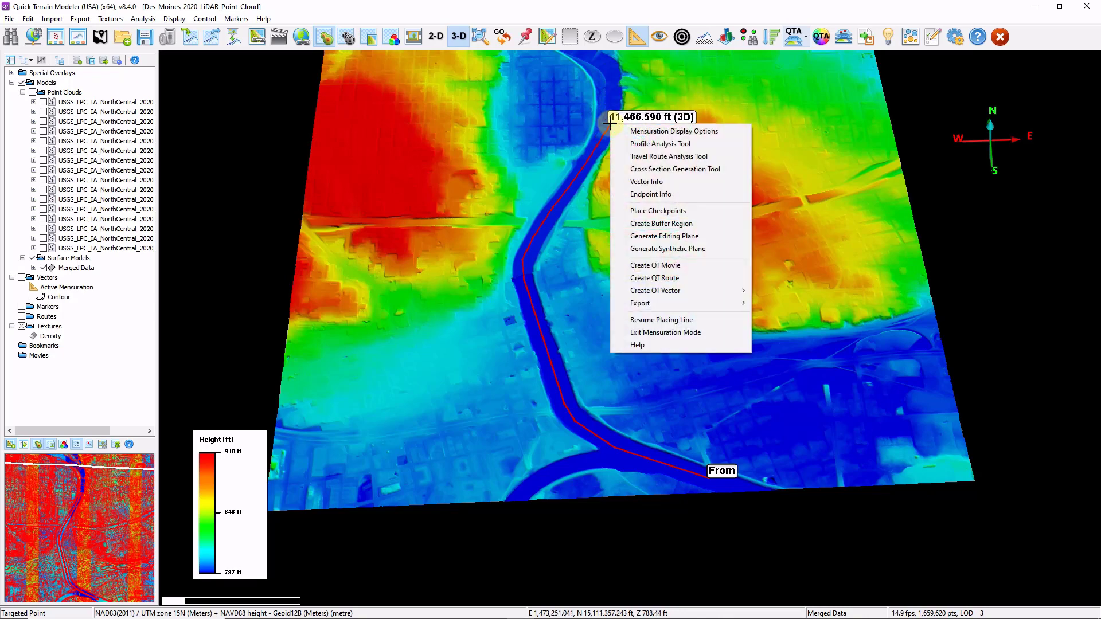
# Generate cross-section lines along the river line: width 600, spacing 100, numbering increment 100.
pyautogui.click(708, 170)
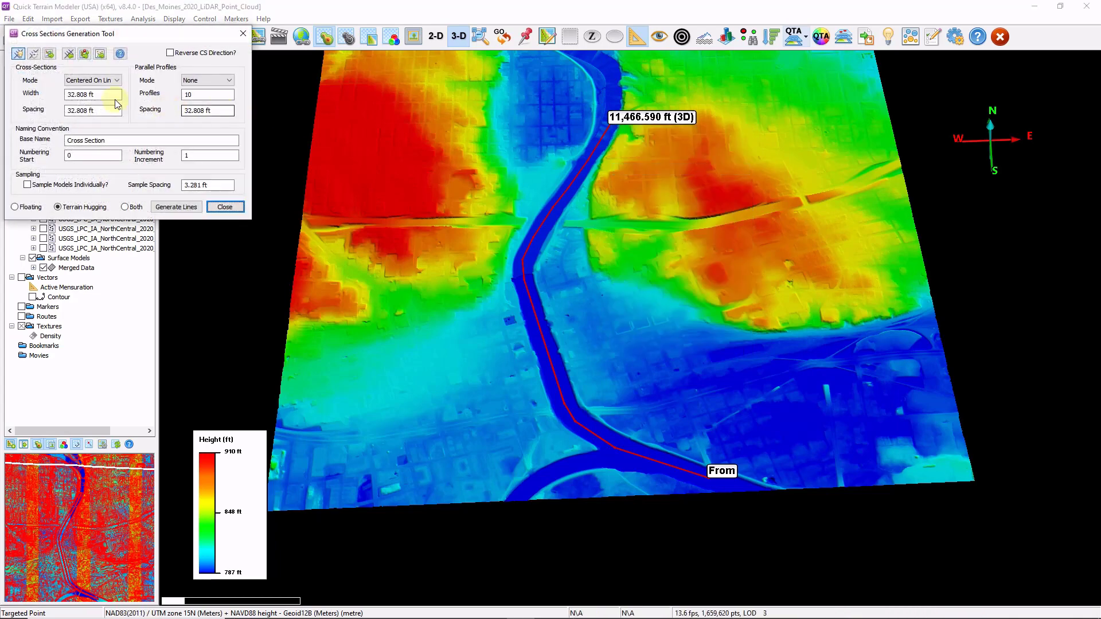
pyautogui.click(108, 96)
pyautogui.moveTo(108, 95); pyautogui.dragTo(1, 109)
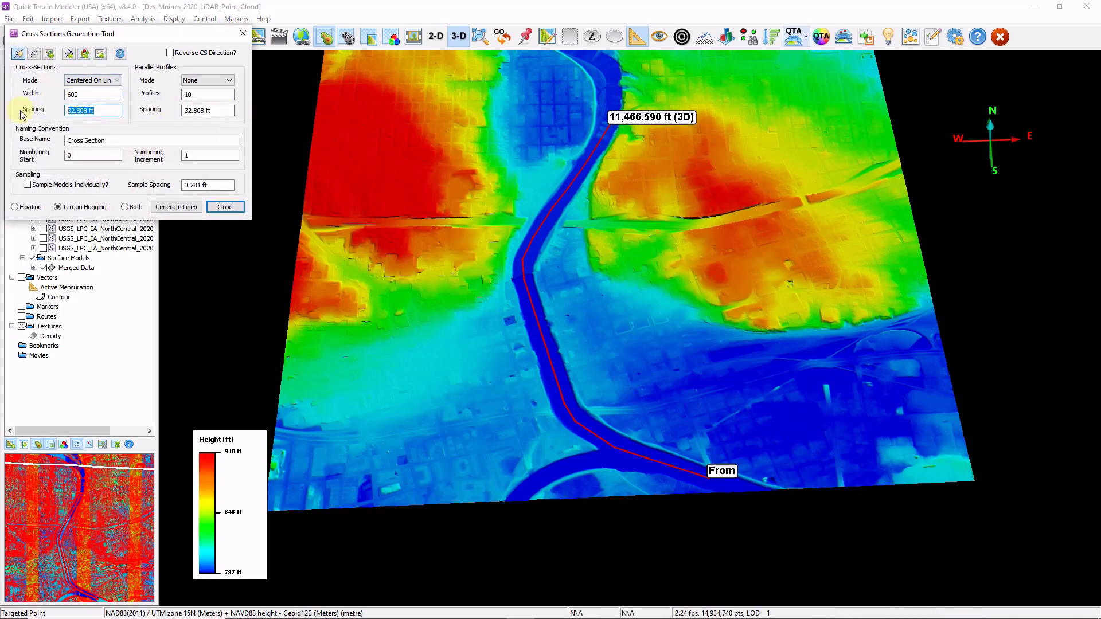
pyautogui.click(201, 155)
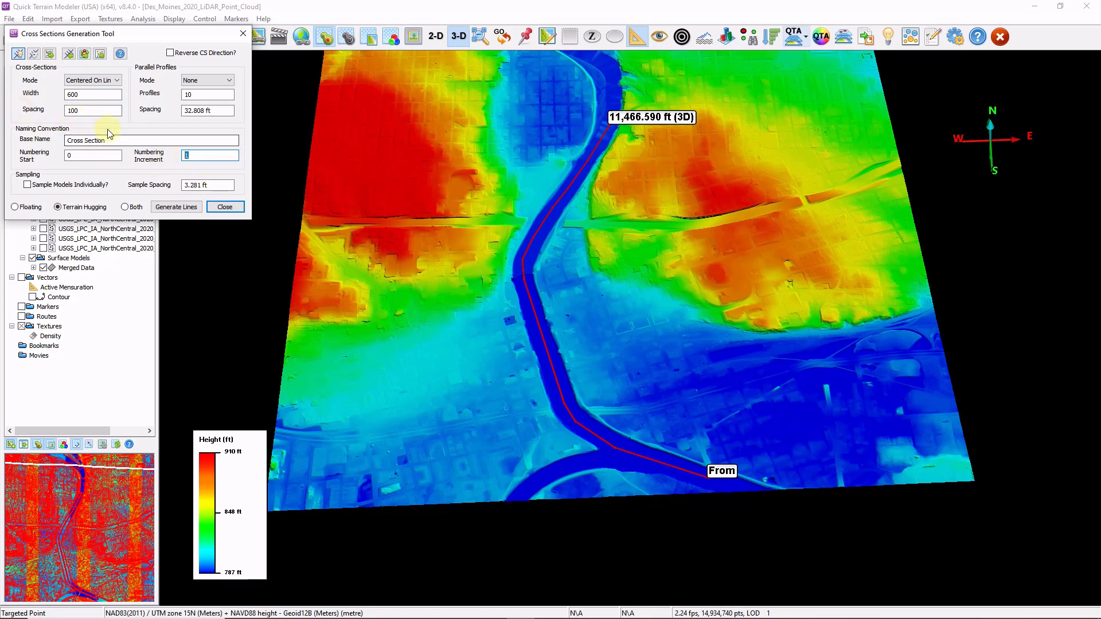
pyautogui.click(189, 207)
pyautogui.scroll(10, 565, 331)
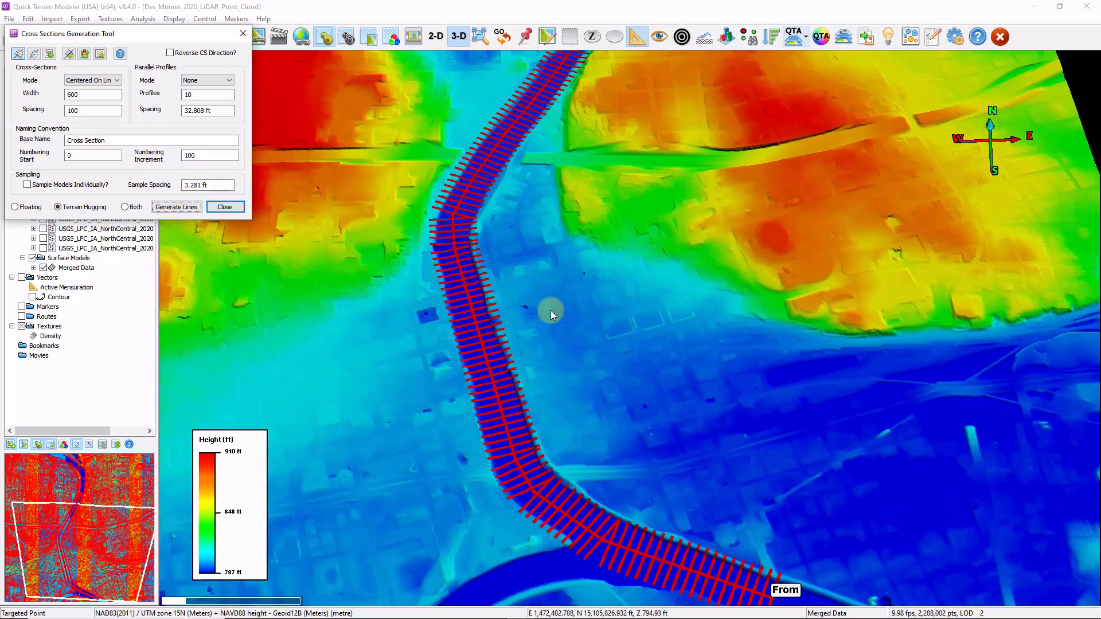
pyautogui.scroll(5, 531, 308)
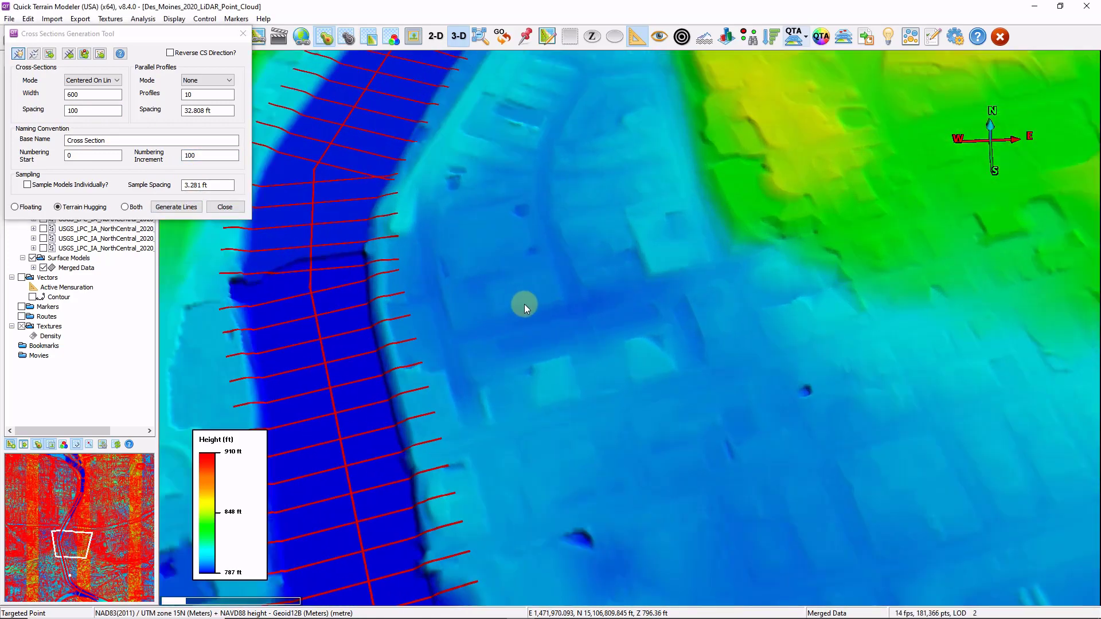
pyautogui.scroll(5, 566, 307)
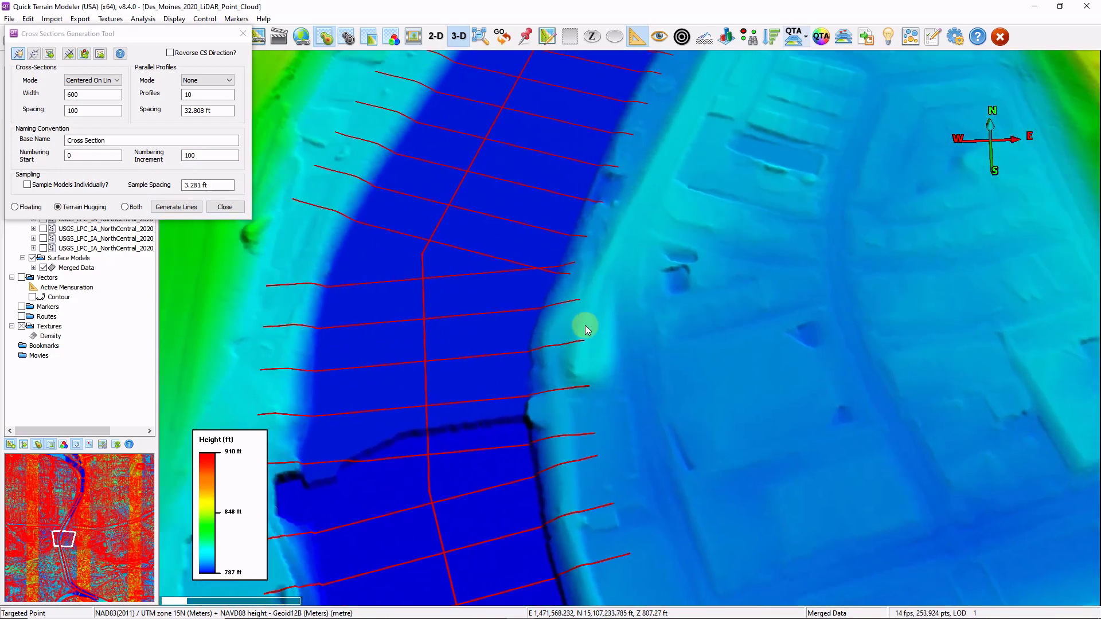
# Insert nodes on a cross-section line and drag its ends to adjust them.
pyautogui.click(522, 273)
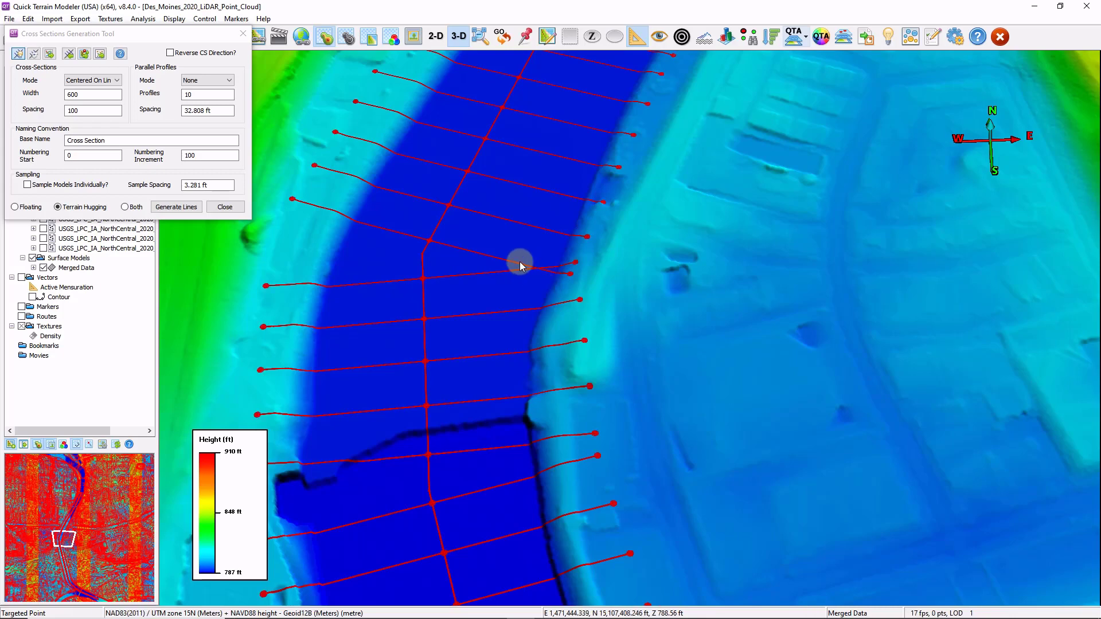
pyautogui.rightClick(520, 248)
pyautogui.click(544, 255)
pyautogui.moveTo(568, 273)
pyautogui.mouseDown()
pyautogui.moveTo(585, 254)
pyautogui.moveTo(607, 261)
pyautogui.moveTo(573, 258)
pyautogui.mouseUp()
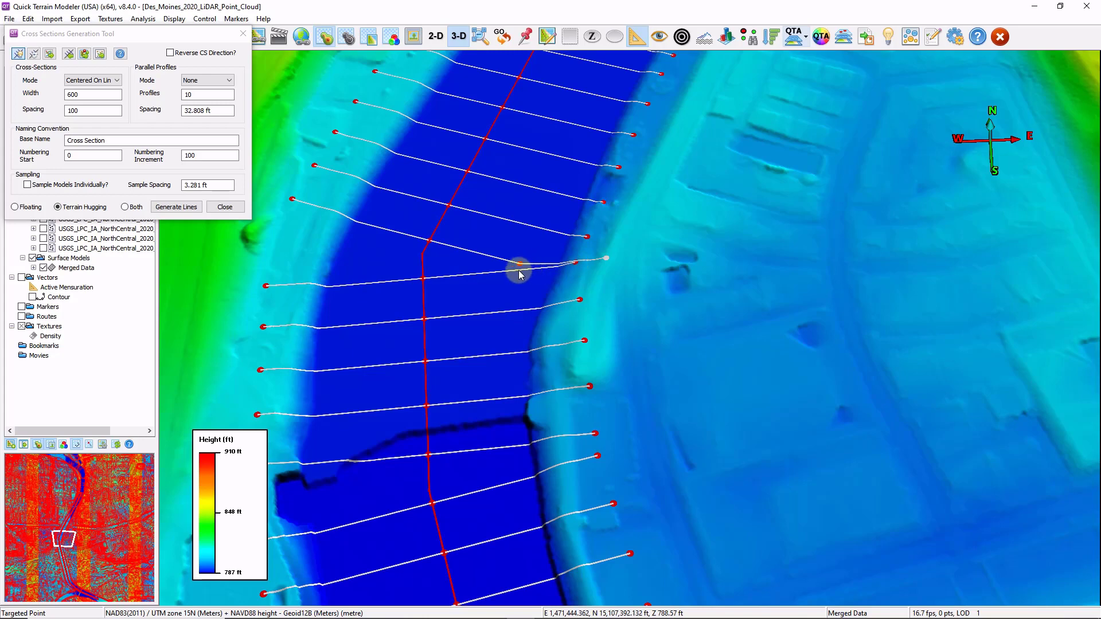
pyautogui.rightClick(519, 256)
pyautogui.click(553, 265)
pyautogui.moveTo(577, 263); pyautogui.dragTo(608, 268)
pyautogui.click(665, 322)
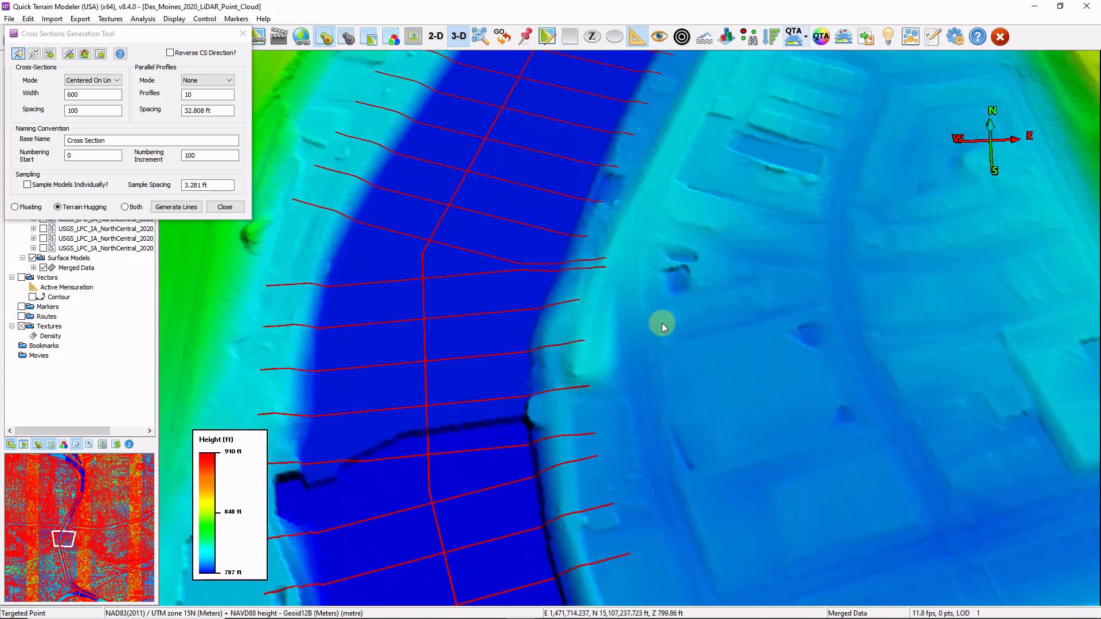
# Export the cross stations as QT markers and push the cross-section lines to profile analysis.
pyautogui.click(88, 57)
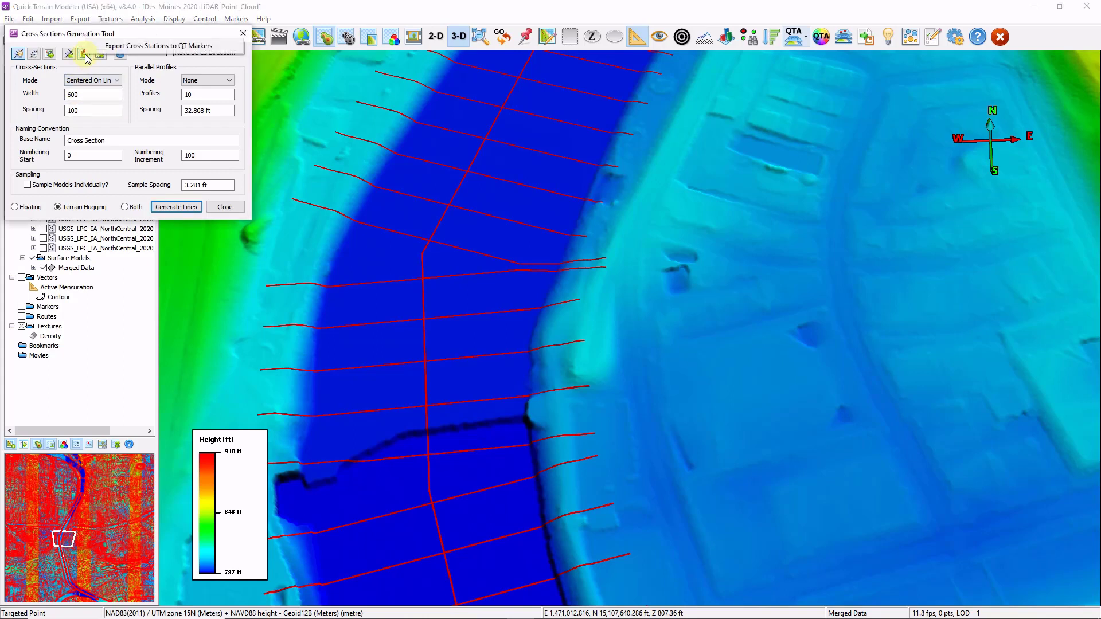
pyautogui.click(115, 47)
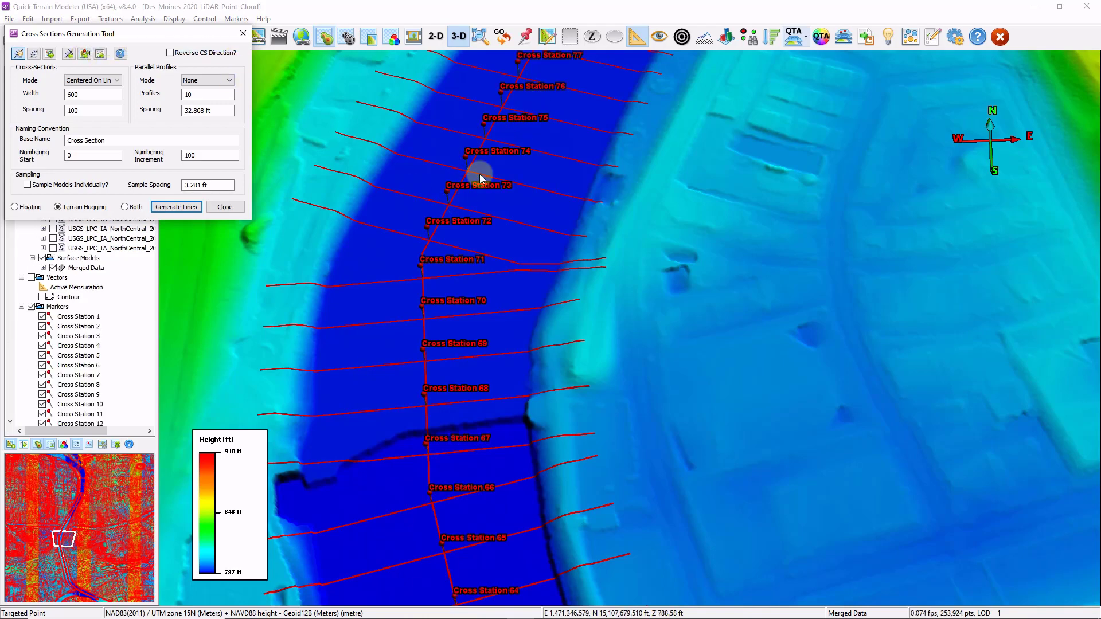
pyautogui.scroll(-3, 467, 263)
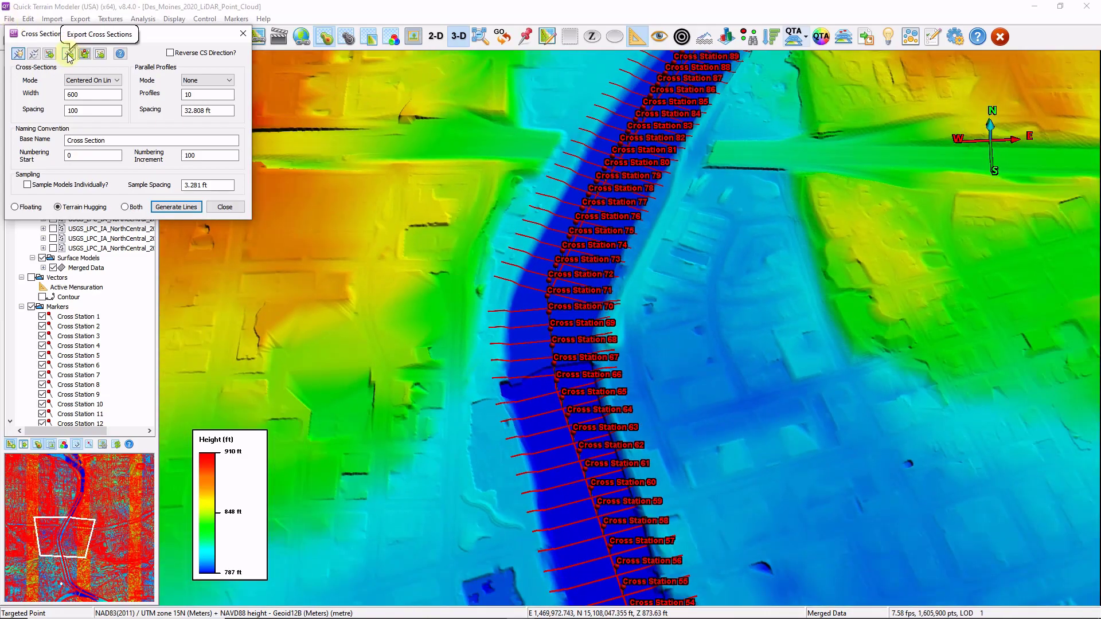
pyautogui.click(49, 54)
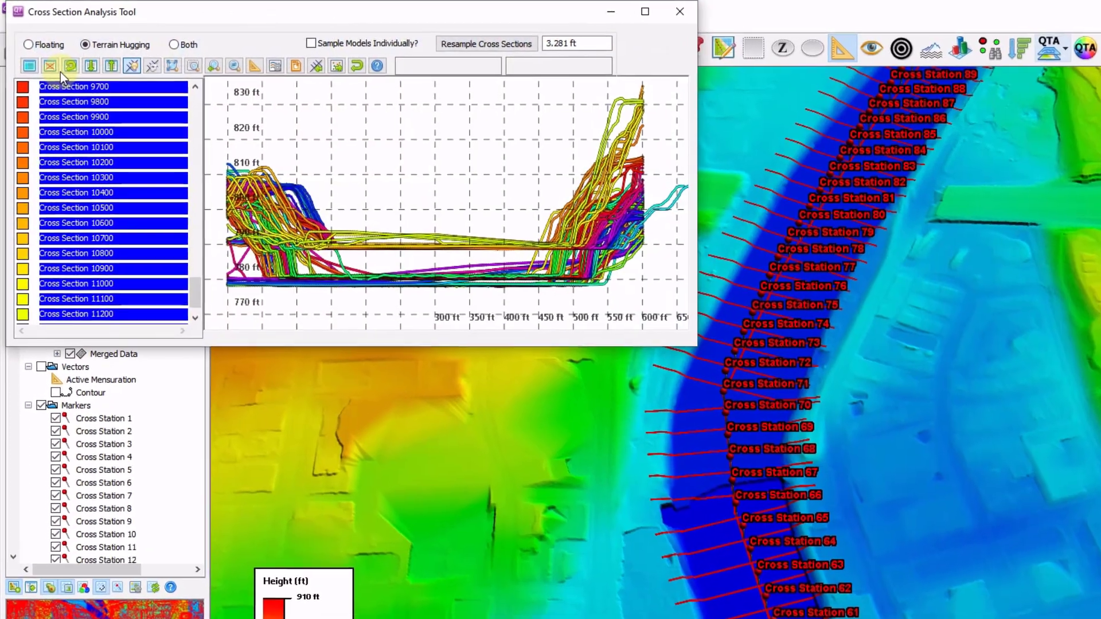
# Plot Cross Sections 10000, 10300 and 10500 together in the profile view.
pyautogui.scroll(-5, 470, 246)
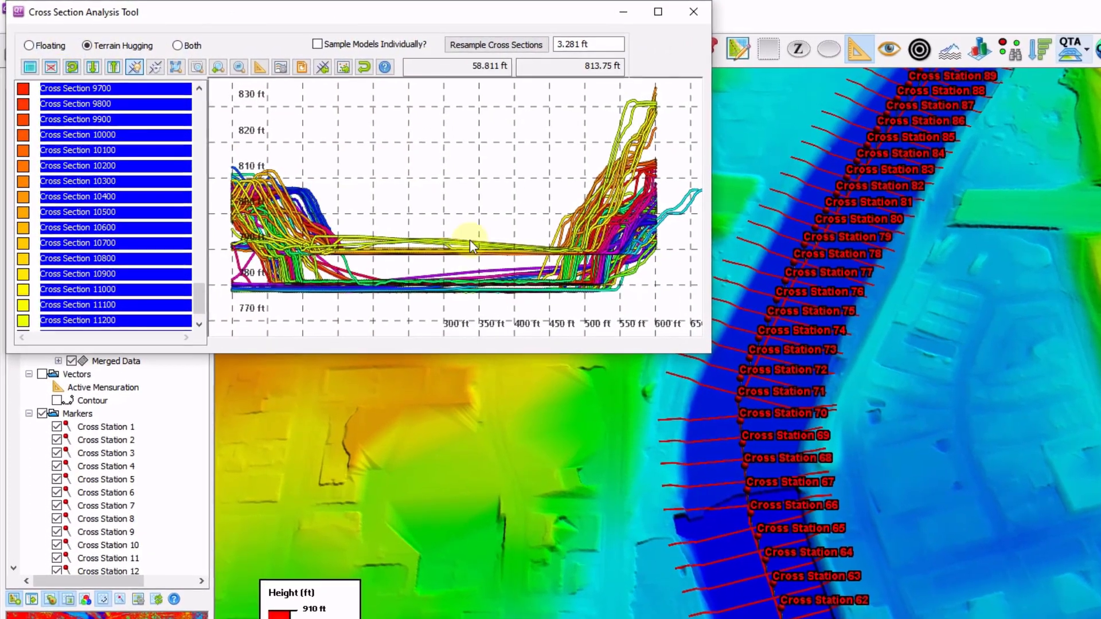
pyautogui.scroll(4, 463, 250)
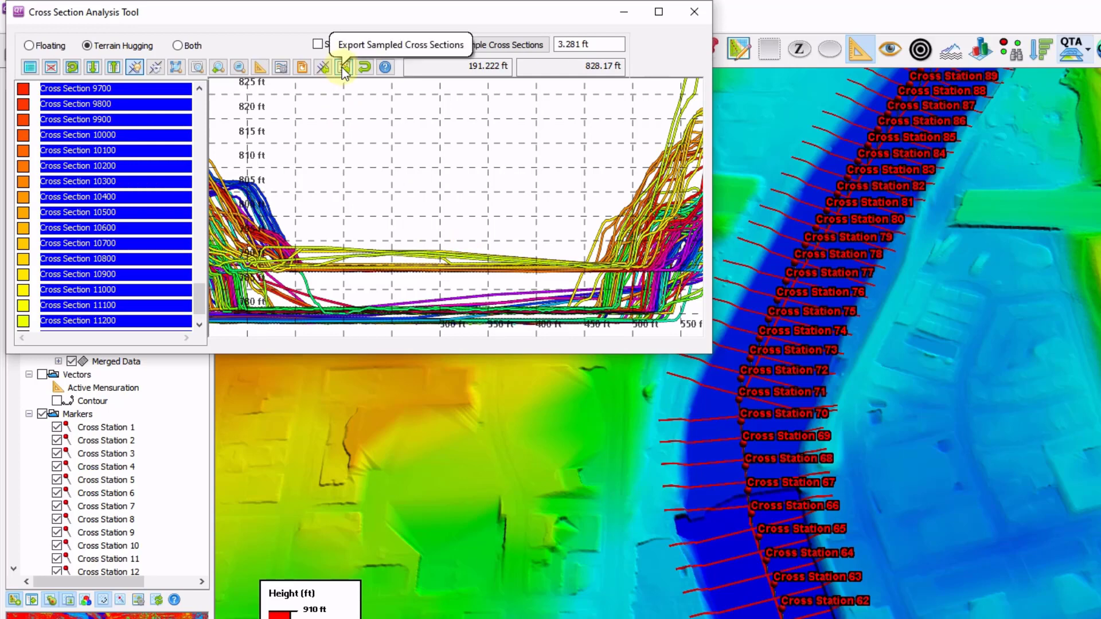
pyautogui.click(105, 135)
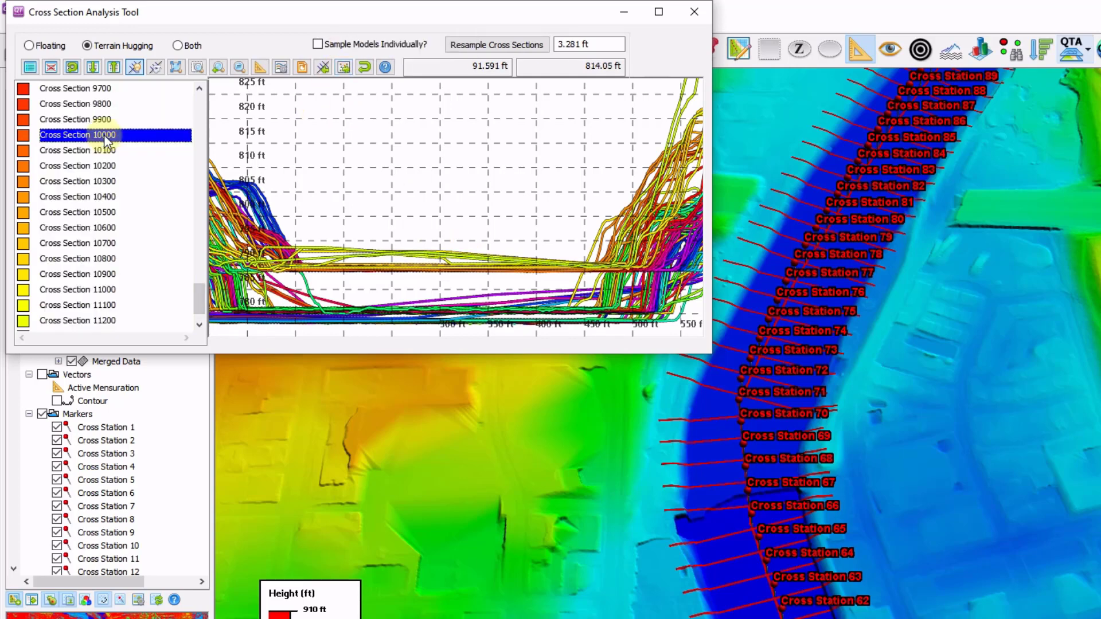
pyautogui.click(115, 289)
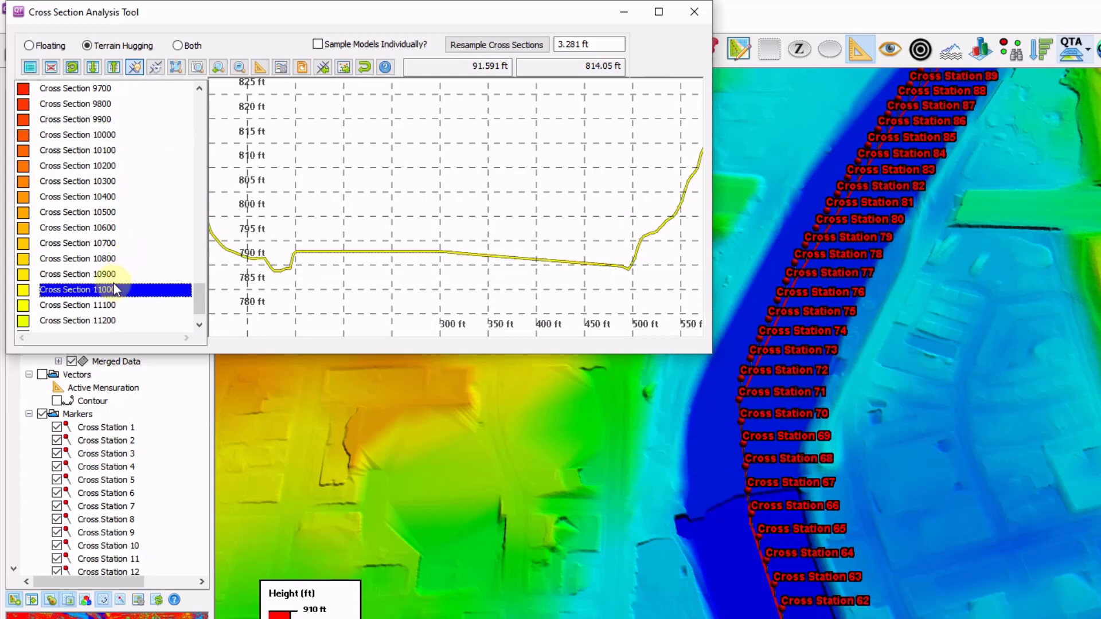
pyautogui.keyDown('ctrl'); pyautogui.click(106, 136); pyautogui.keyUp('ctrl')
pyautogui.keyDown('ctrl'); pyautogui.click(104, 181); pyautogui.keyUp('ctrl')
pyautogui.keyDown('ctrl'); pyautogui.click(104, 212); pyautogui.keyUp('ctrl')
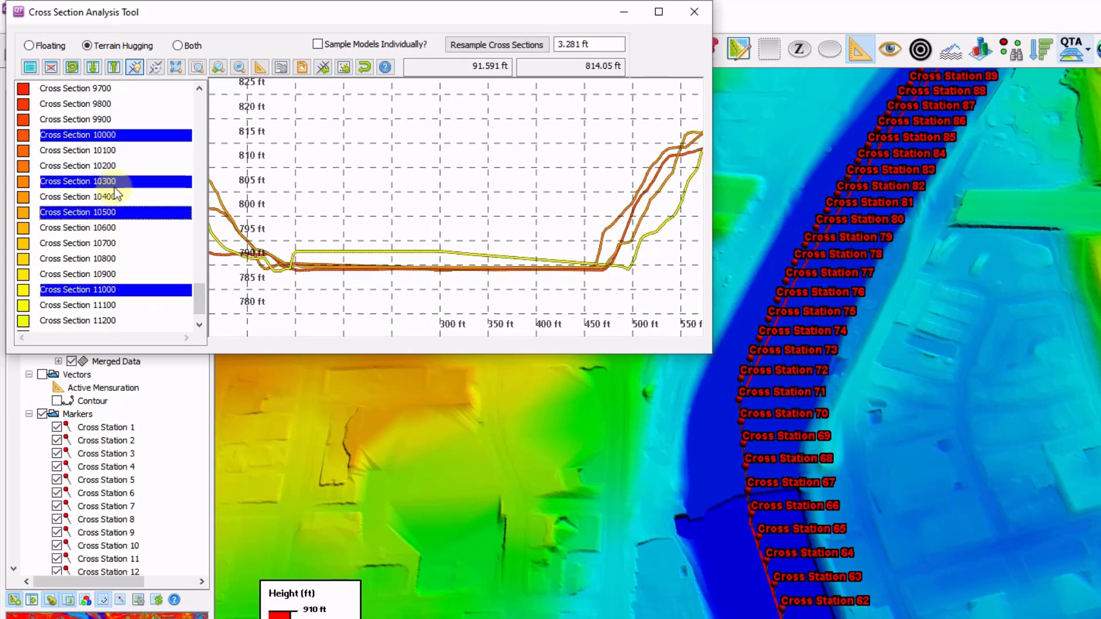
pyautogui.rightClick(119, 180)
pyautogui.moveTo(205, 242)
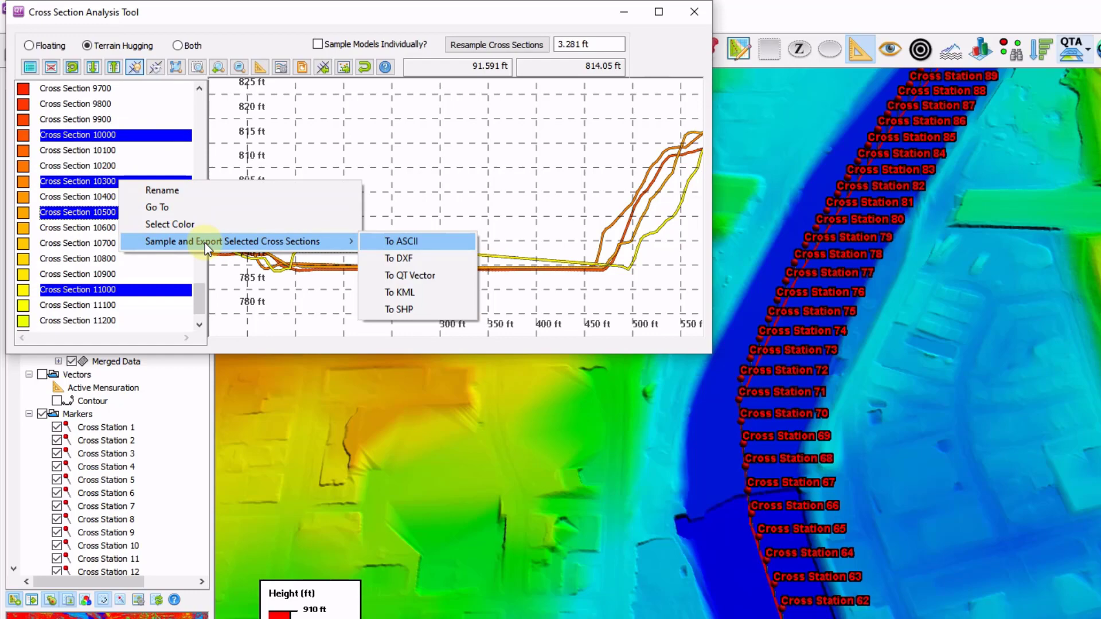
pyautogui.click(459, 232)
pyautogui.scroll(-3, 430, 262)
pyautogui.scroll(2, 430, 263)
pyautogui.scroll(3, 466, 238)
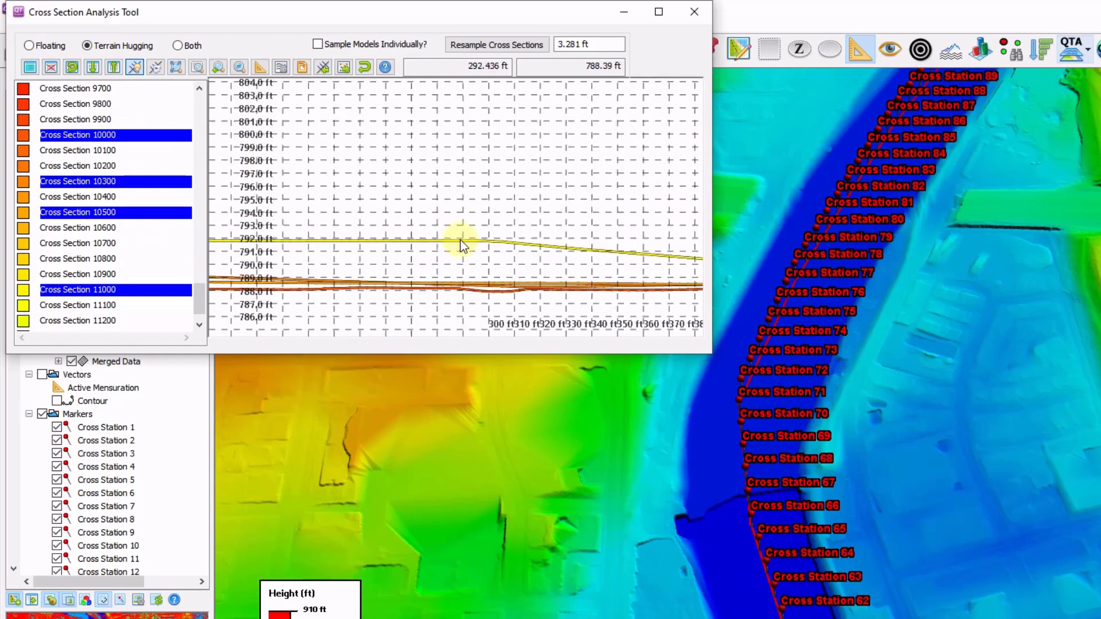
# Measure the channel bank (1.916 ft, 3.37 ft high, 60.40° slope) and close cross-section analysis.
pyautogui.click(259, 67)
pyautogui.click(415, 199)
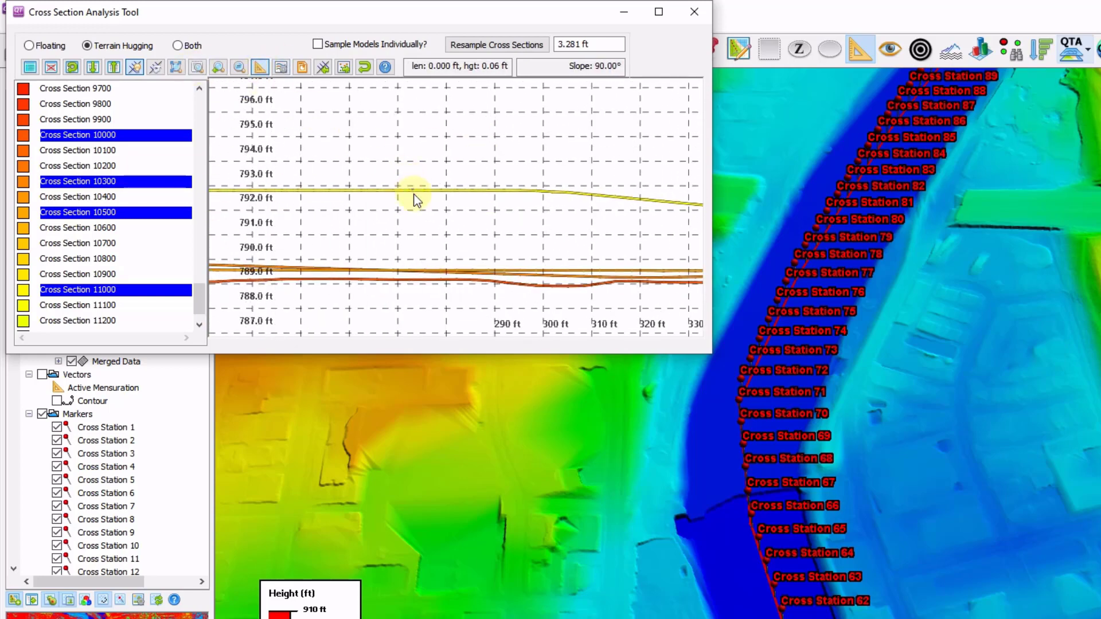
pyautogui.click(421, 271)
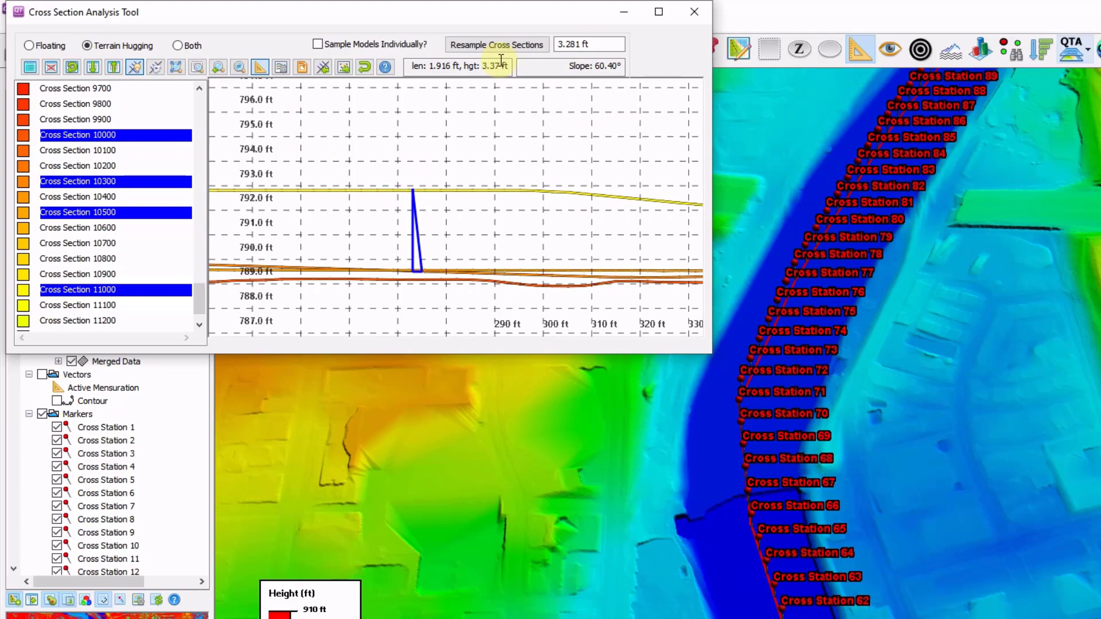
pyautogui.click(694, 12)
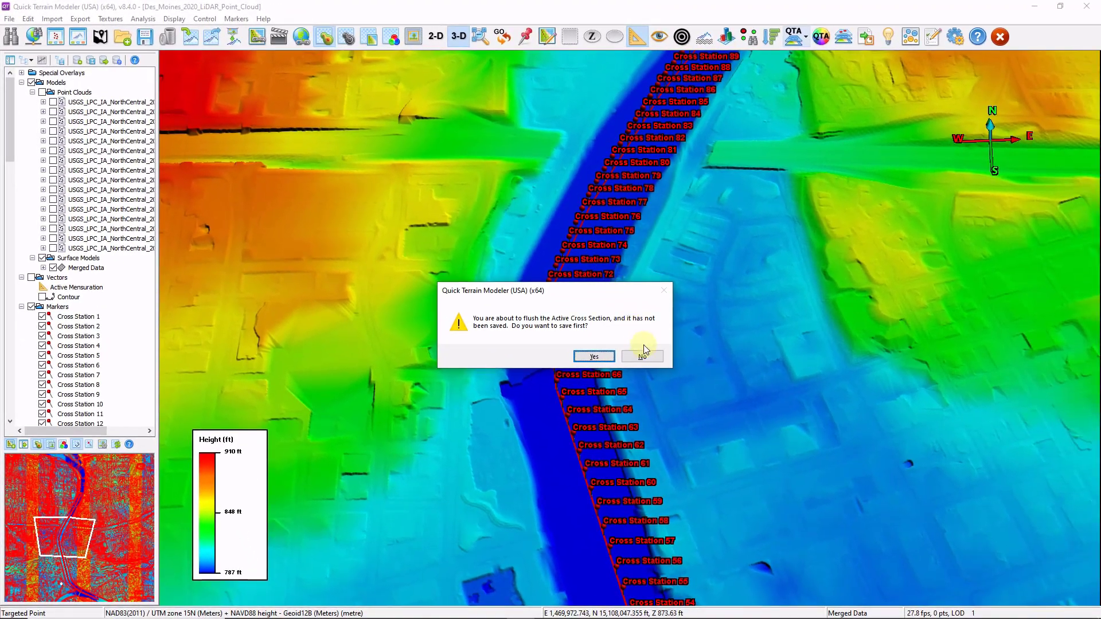
# Discard the unsaved cross section and hide the Cross Station markers and mensuration line.
pyautogui.click(702, 390)
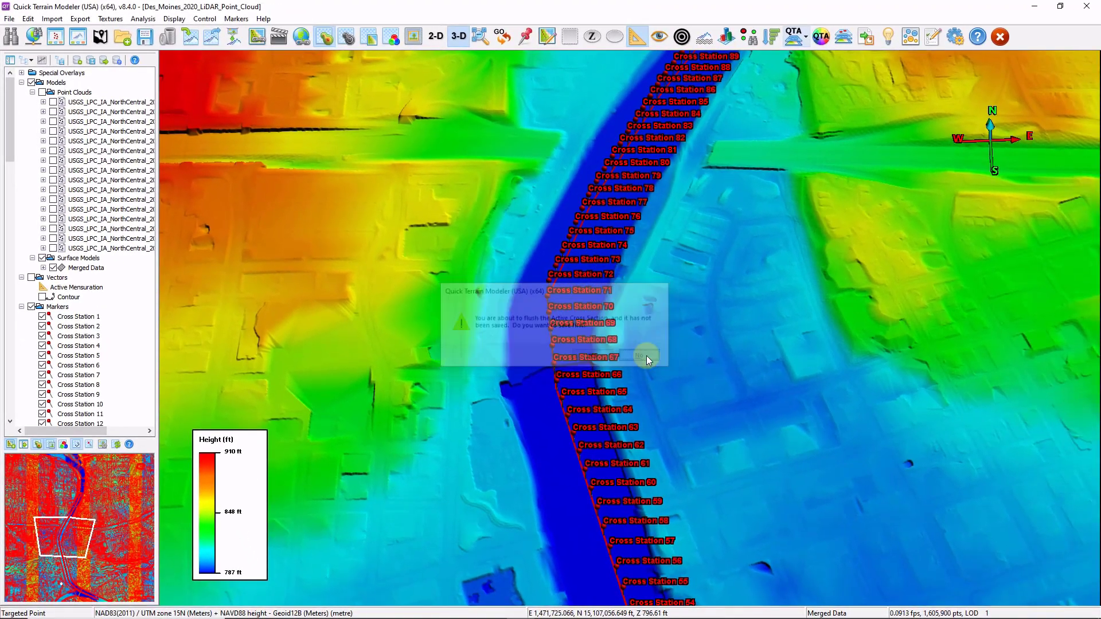
pyautogui.click(32, 308)
pyautogui.click(636, 40)
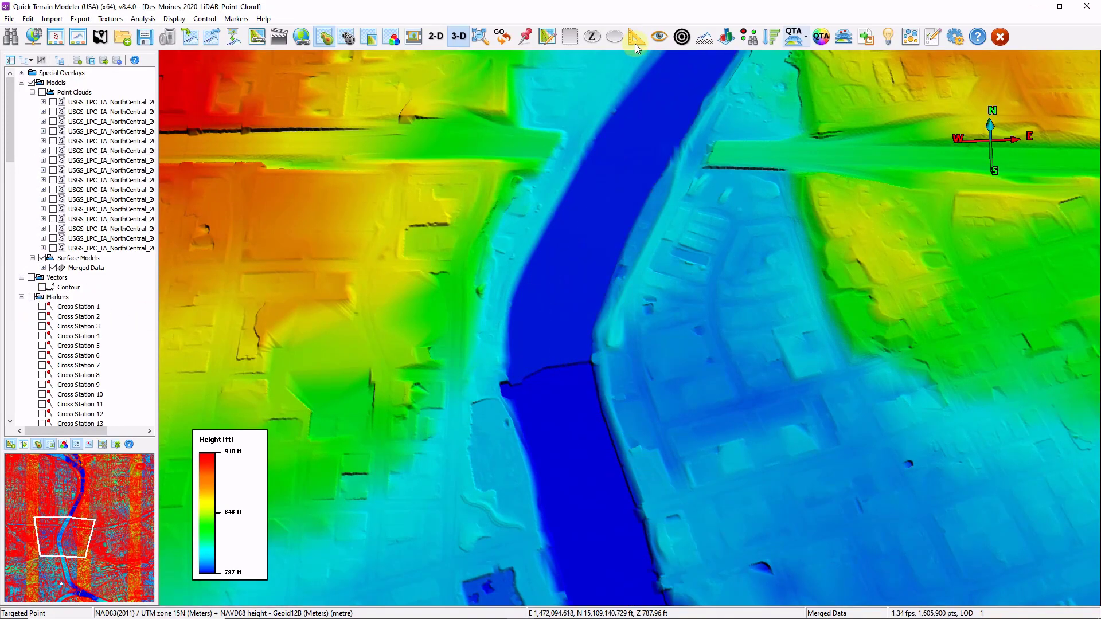
pyautogui.scroll(-10, 452, 233)
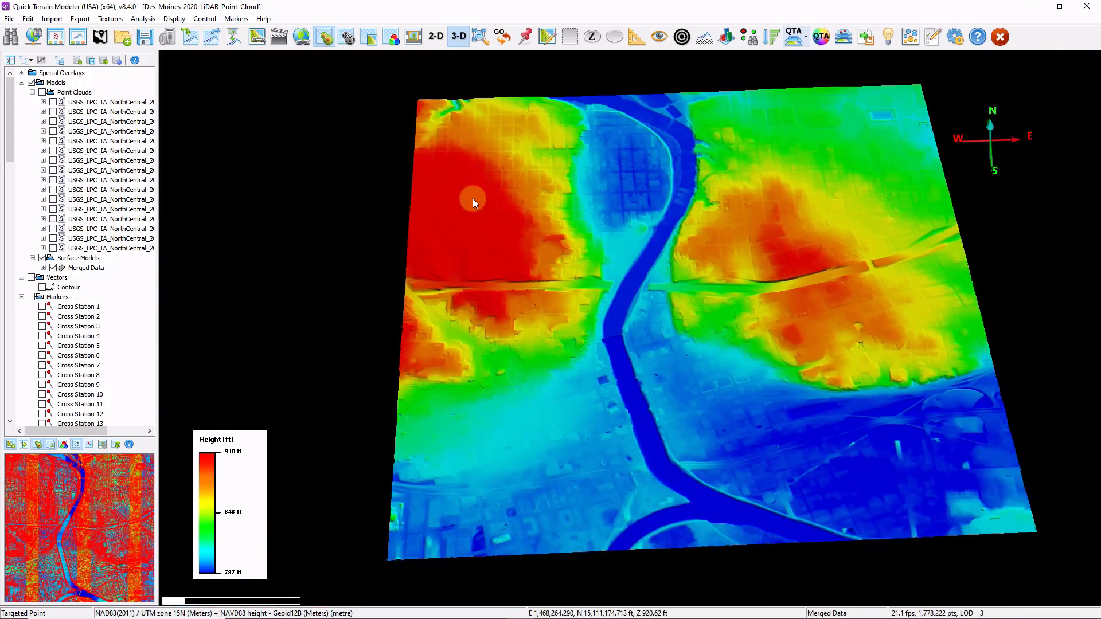
pyautogui.moveTo(472, 199); pyautogui.dragTo(429, 193)
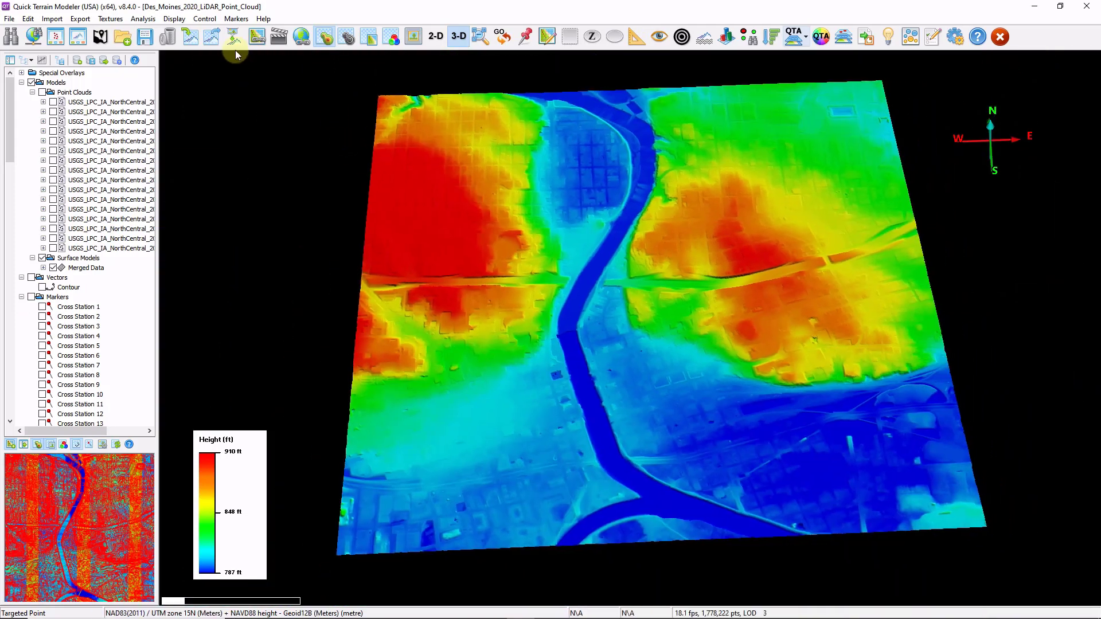
# Create a slope map with scale maximum lowered to 23.99° and push it to vertex colours.
pyautogui.click(143, 19)
pyautogui.moveTo(152, 34)
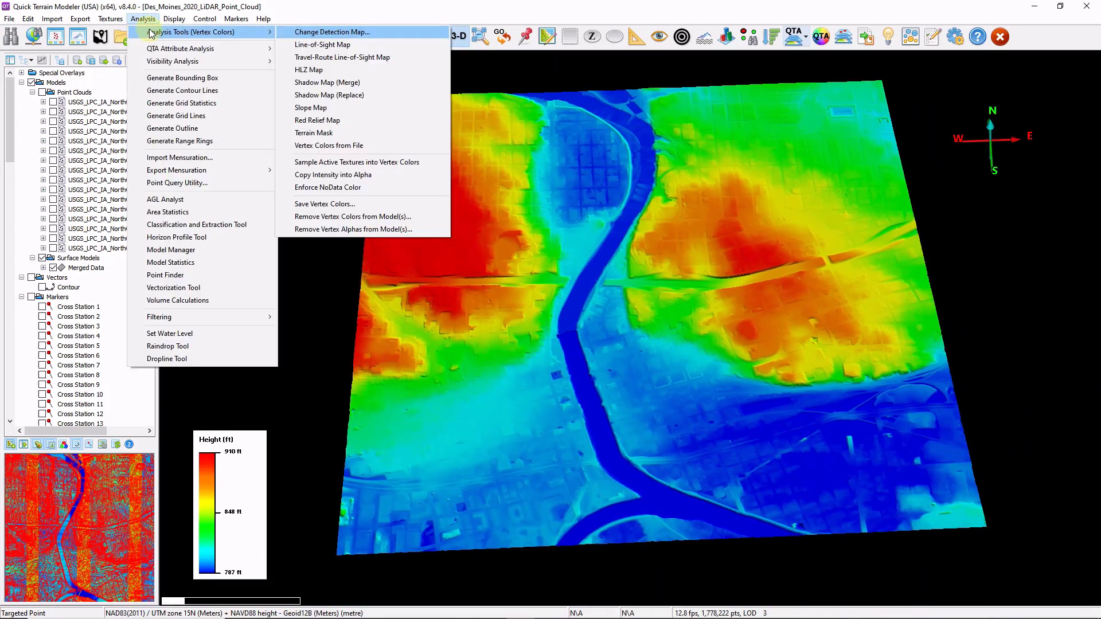
pyautogui.click(410, 110)
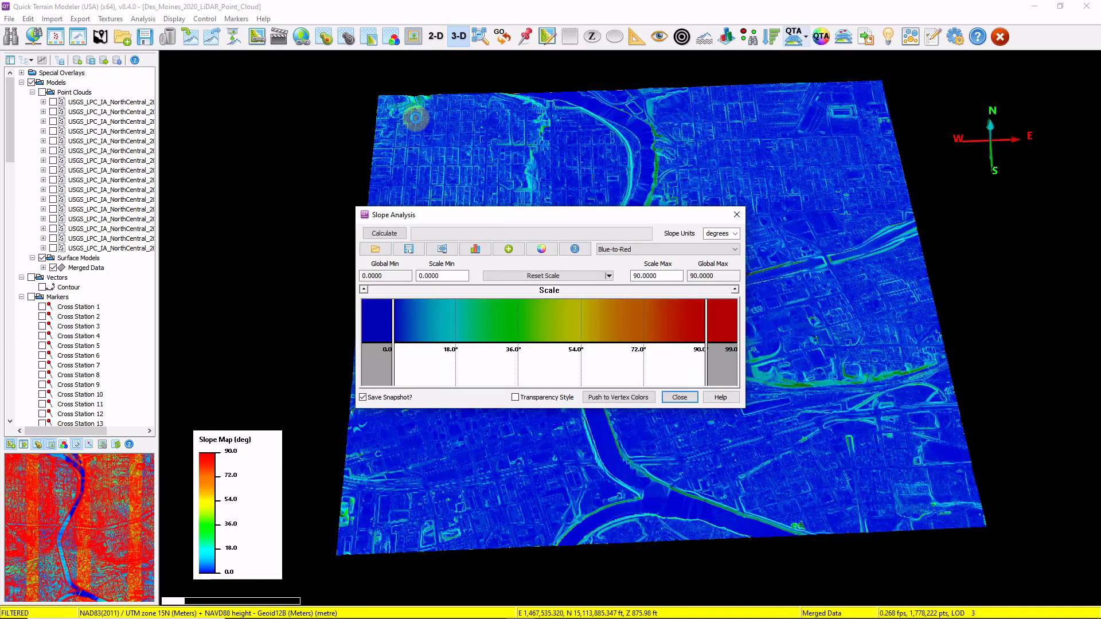
pyautogui.moveTo(559, 215); pyautogui.dragTo(401, 107)
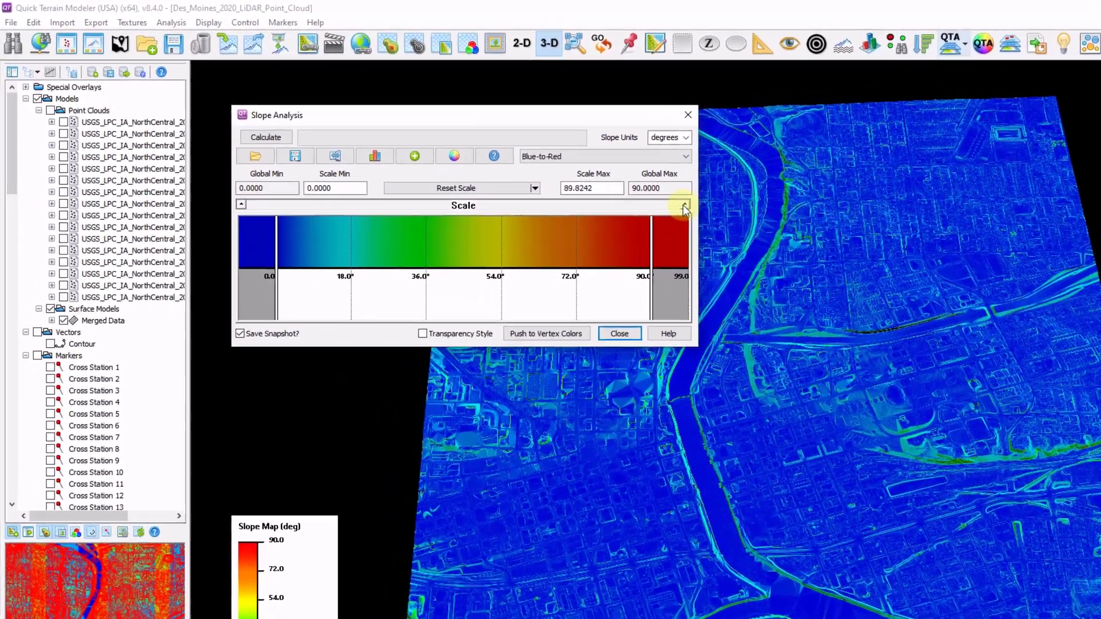
pyautogui.moveTo(620, 191); pyautogui.dragTo(514, 192)
pyautogui.moveTo(634, 239); pyautogui.dragTo(418, 268)
pyautogui.scroll(10, 908, 490)
pyautogui.scroll(3, 927, 473)
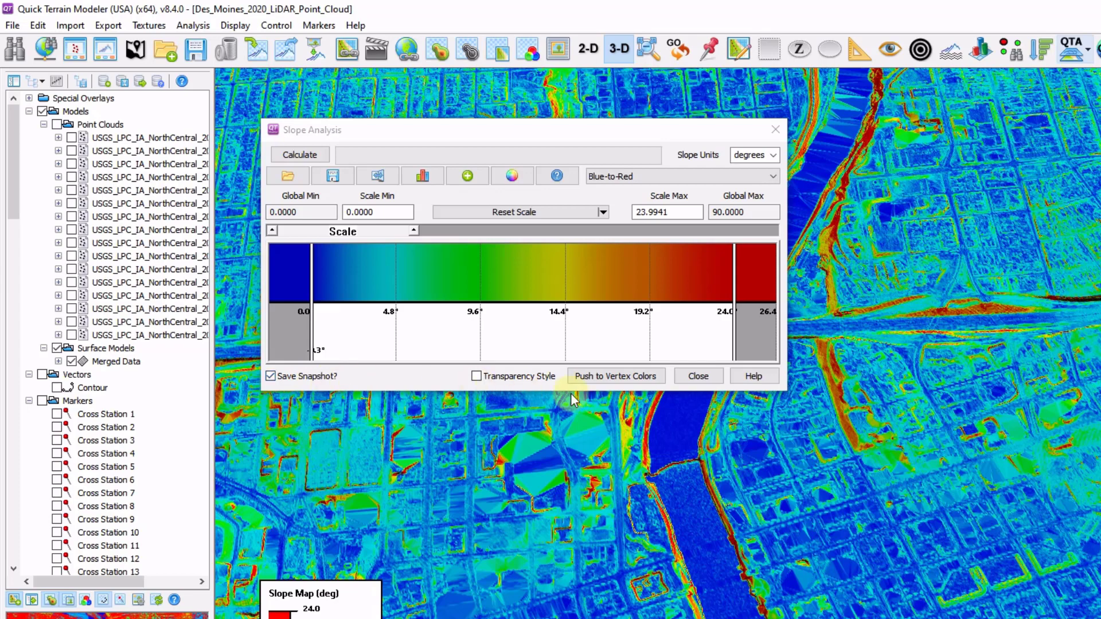
pyautogui.click(623, 376)
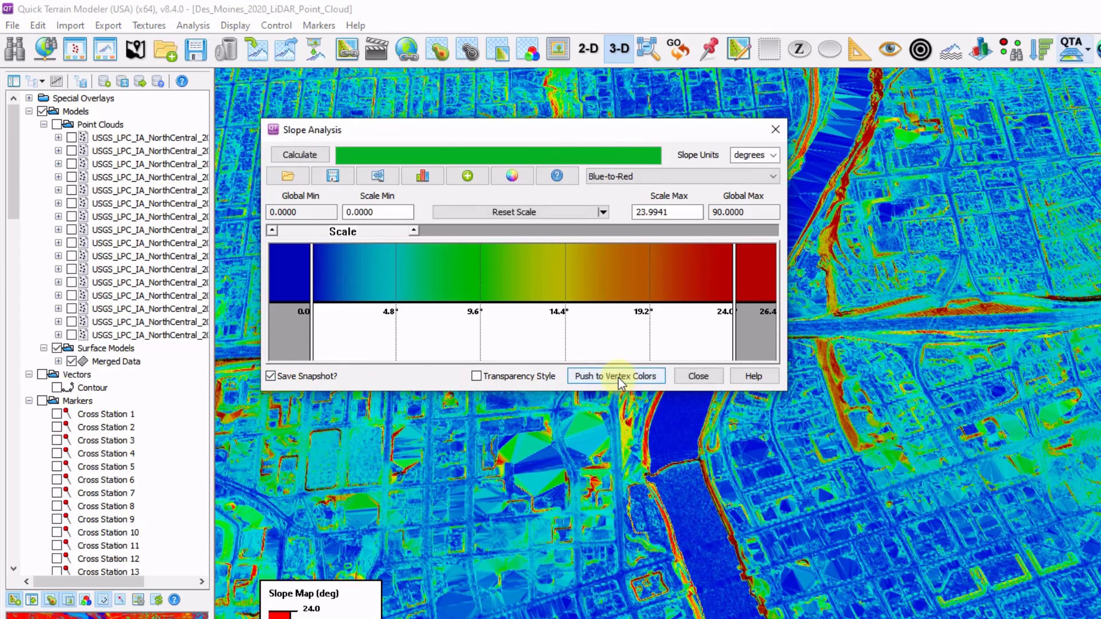
# Display the Merged Data terrain in slope-map colours and reorient the view along the river.
pyautogui.click(775, 130)
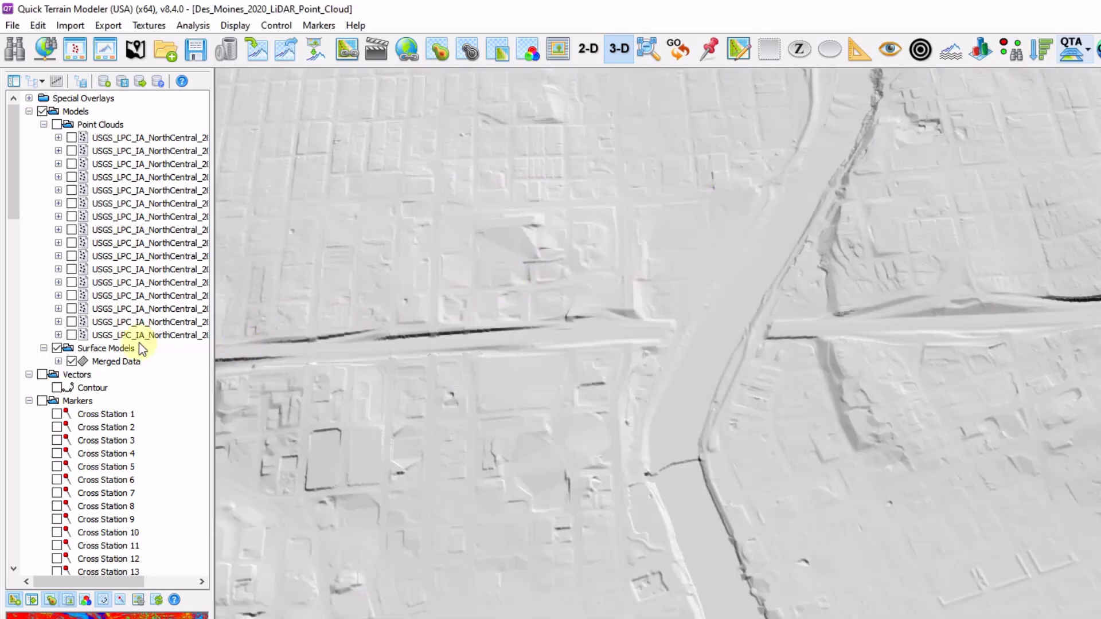
pyautogui.click(58, 362)
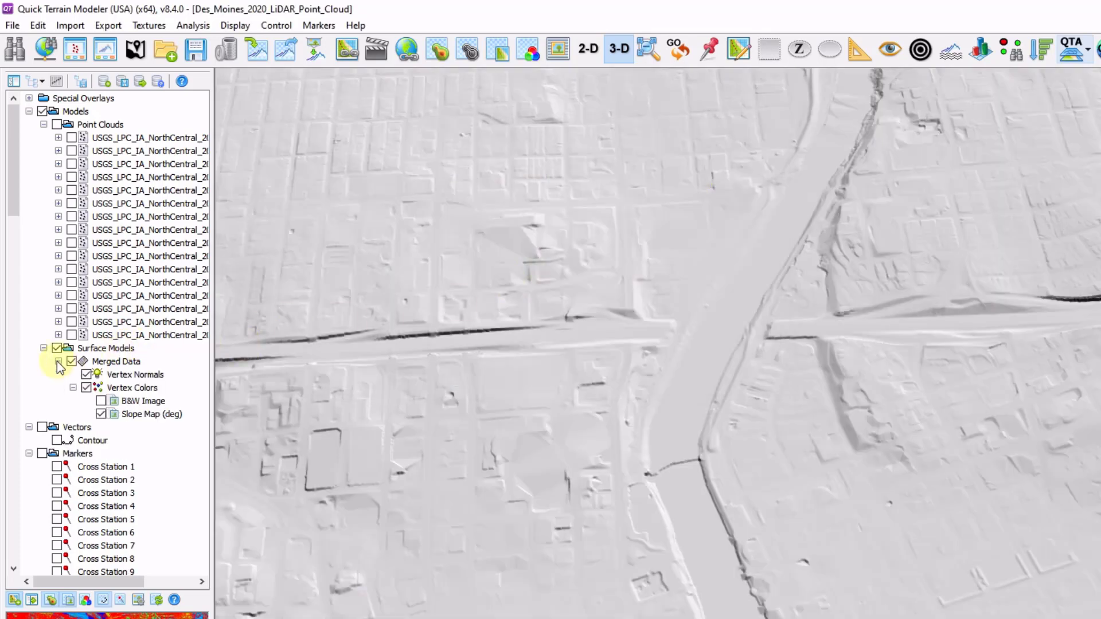
pyautogui.click(533, 53)
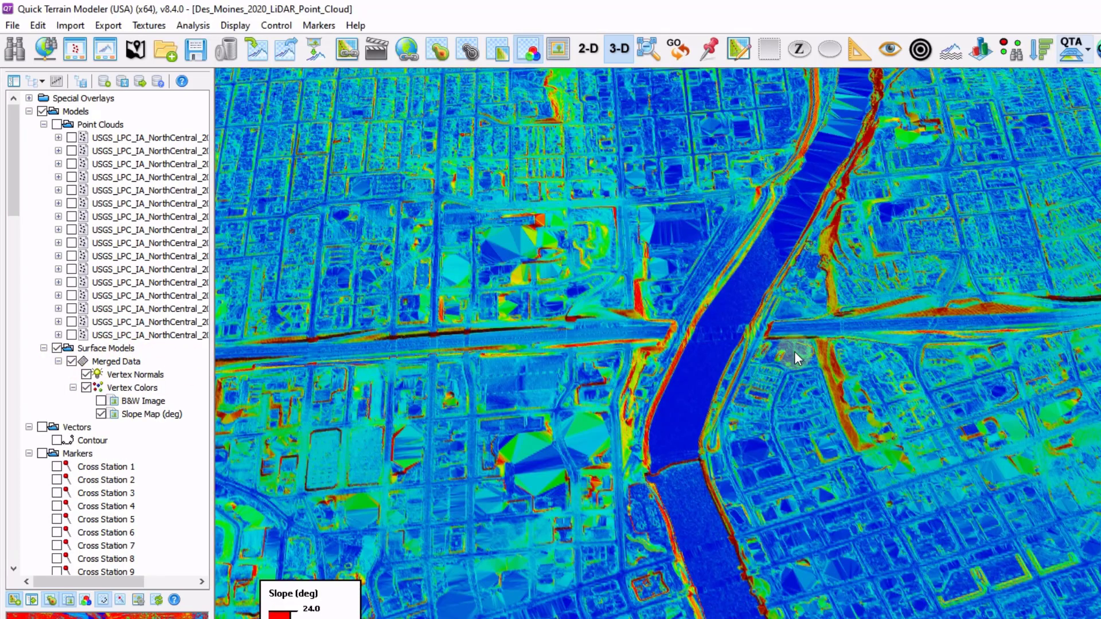
pyautogui.moveTo(794, 351); pyautogui.dragTo(376, 424)
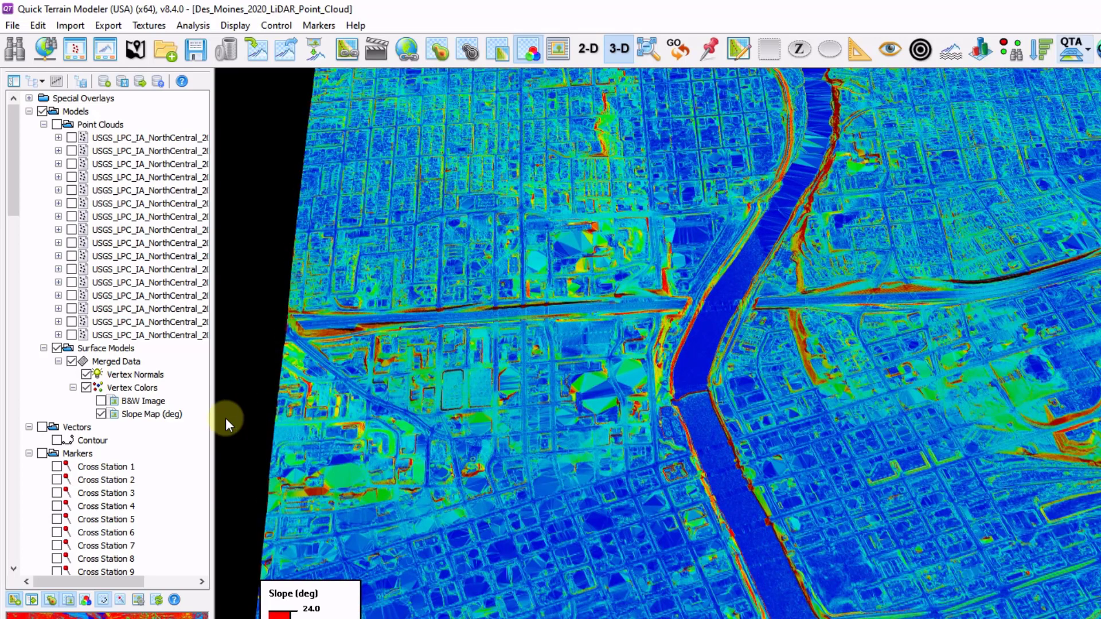
pyautogui.rightClick(165, 416)
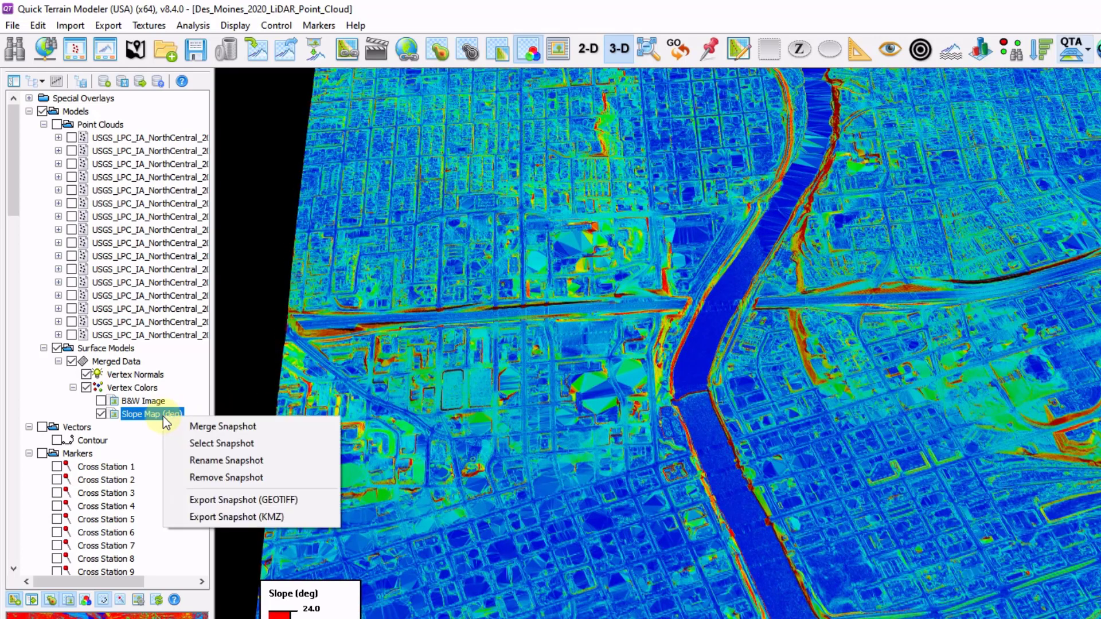
pyautogui.click(301, 515)
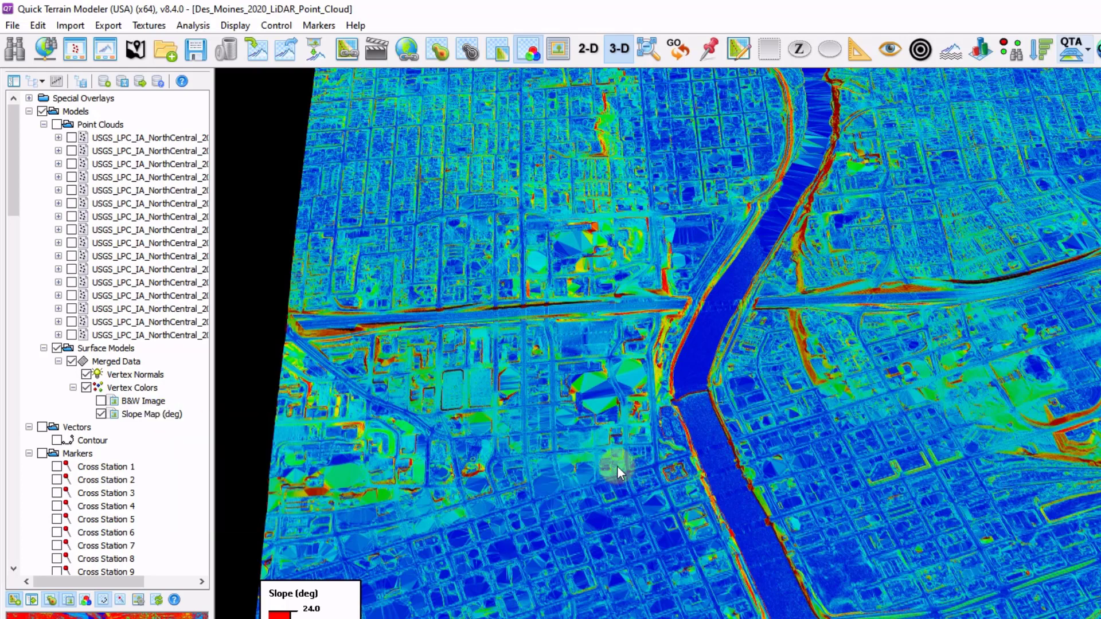
pyautogui.moveTo(618, 465); pyautogui.dragTo(663, 457)
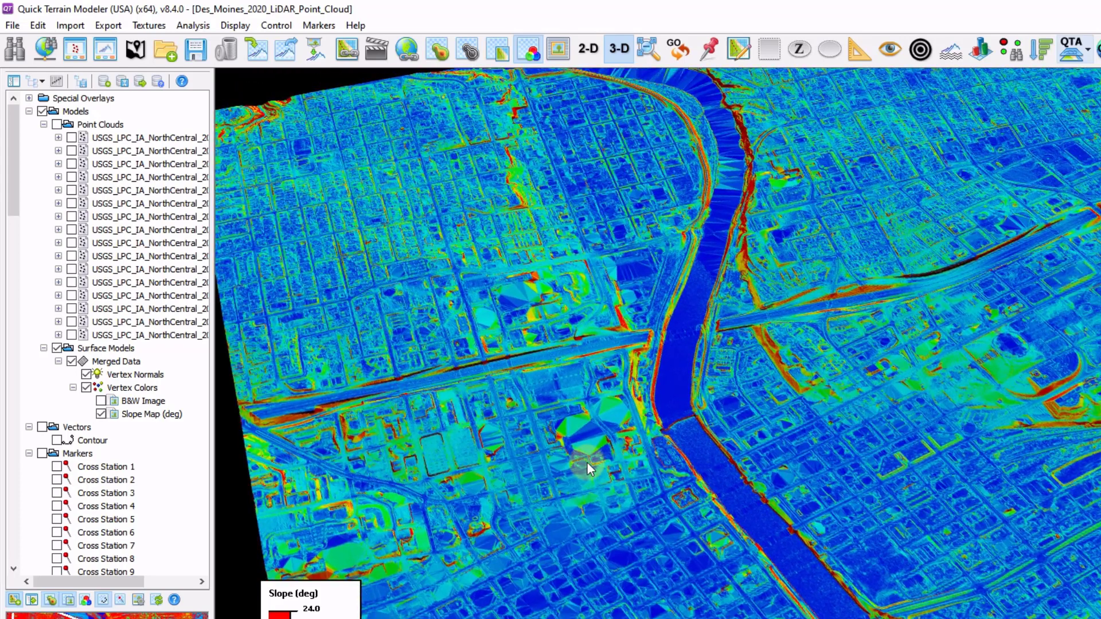
pyautogui.moveTo(818, 458); pyautogui.dragTo(835, 437)
# Query a terrain point's attributes and read its slope value of 1.2320.
pyautogui.click(831, 447)
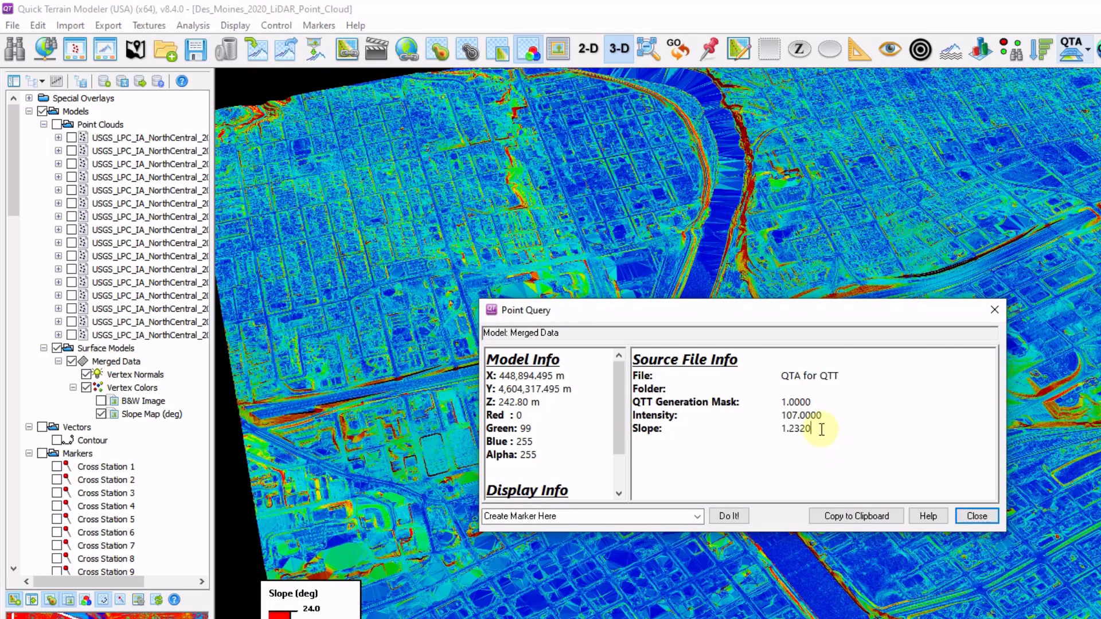
pyautogui.moveTo(819, 428); pyautogui.dragTo(624, 414)
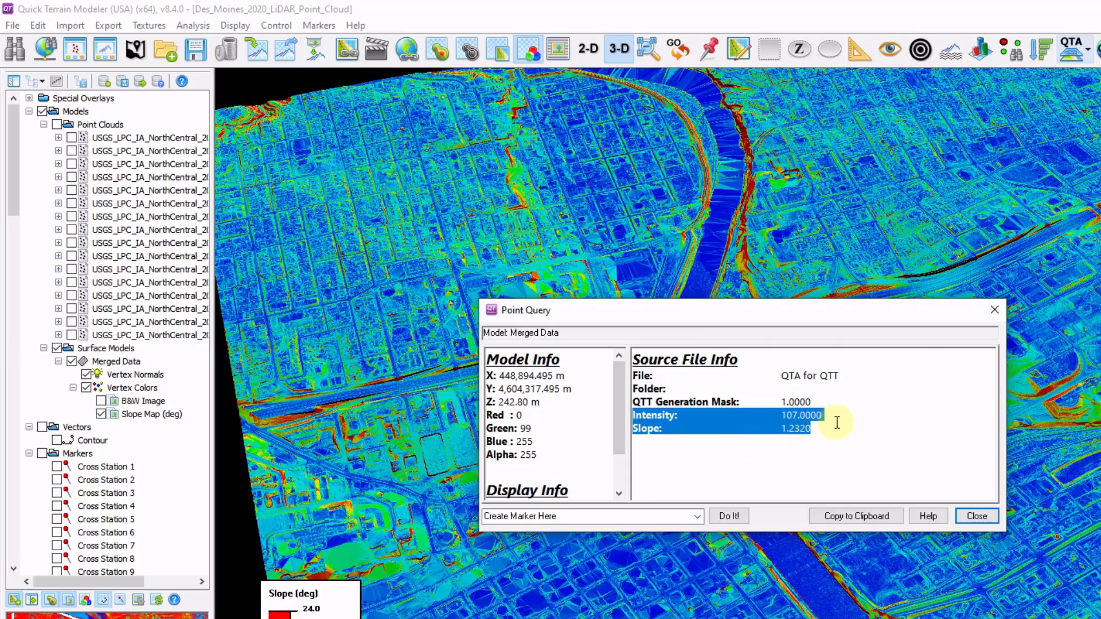
pyautogui.moveTo(827, 431); pyautogui.dragTo(613, 423)
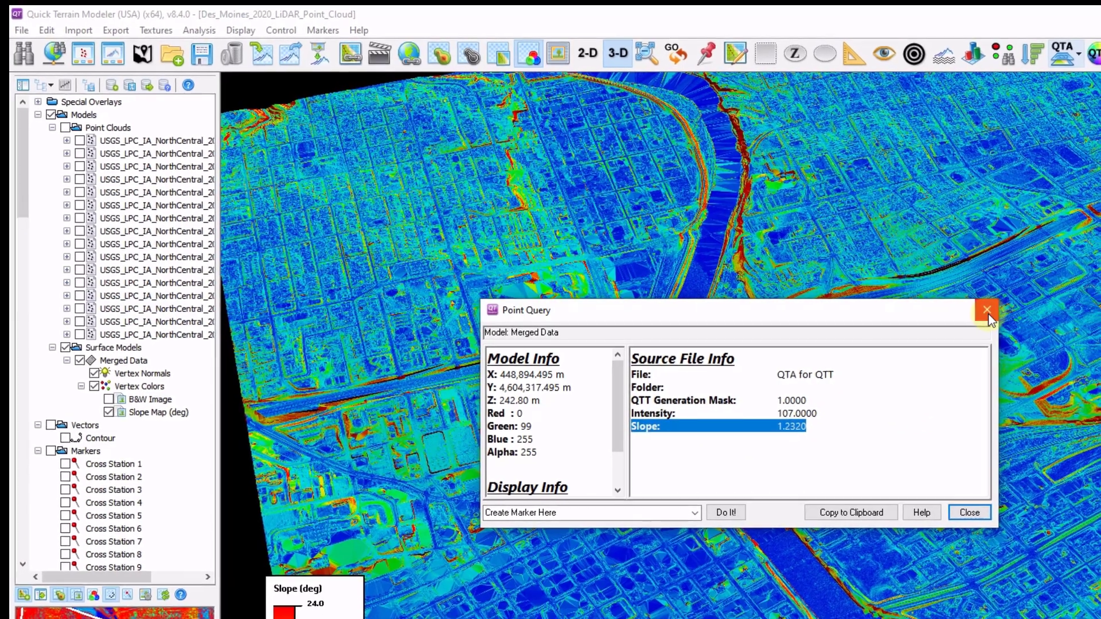
pyautogui.click(994, 310)
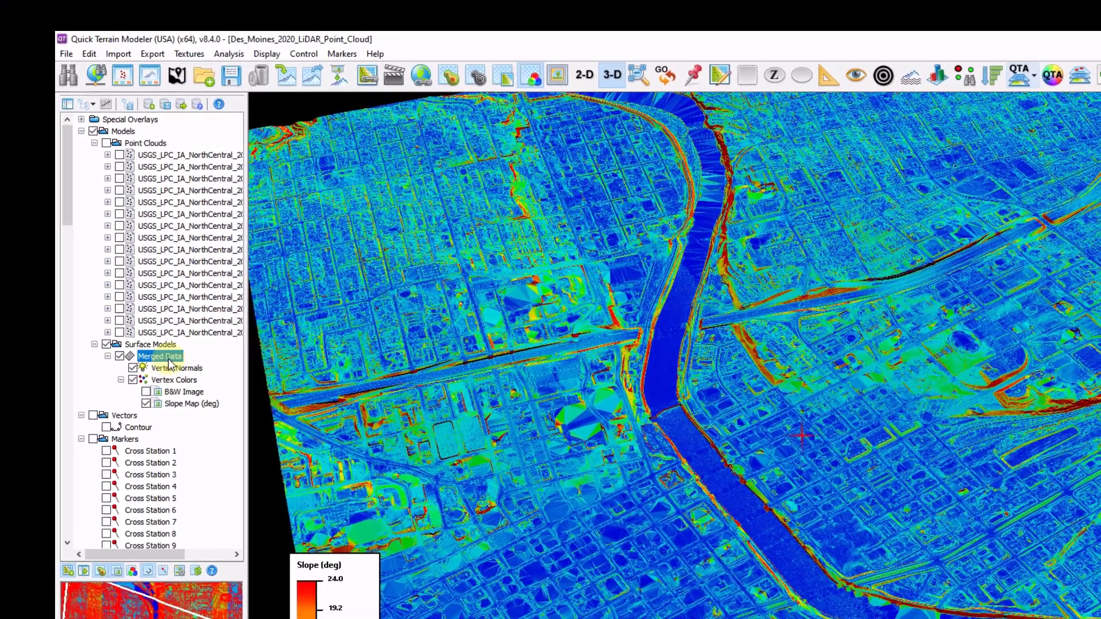
pyautogui.rightClick(157, 360)
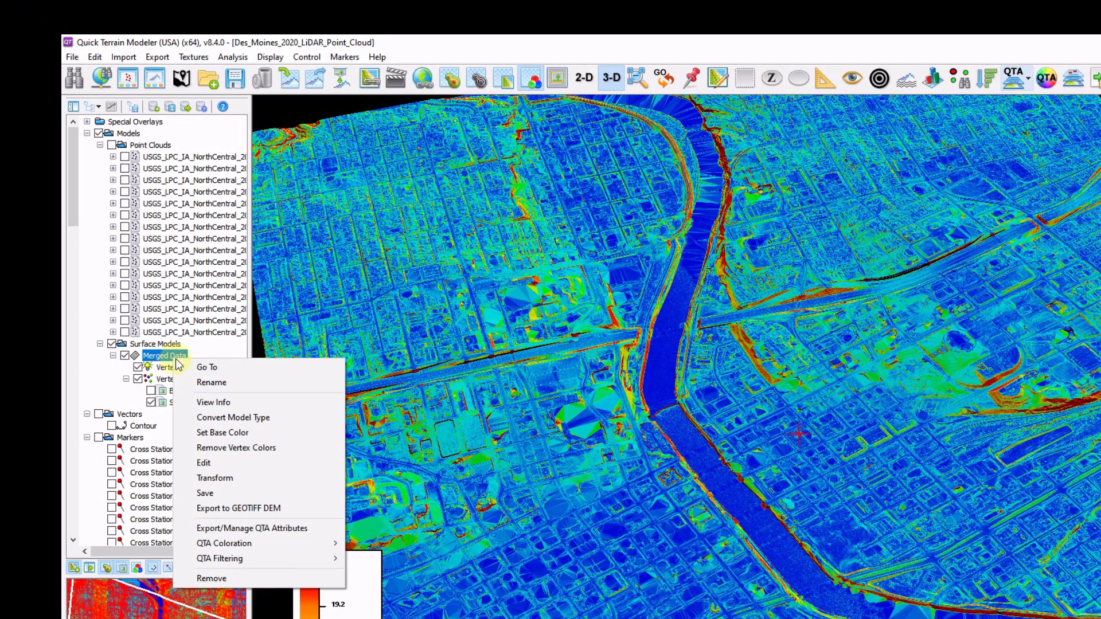
pyautogui.click(294, 529)
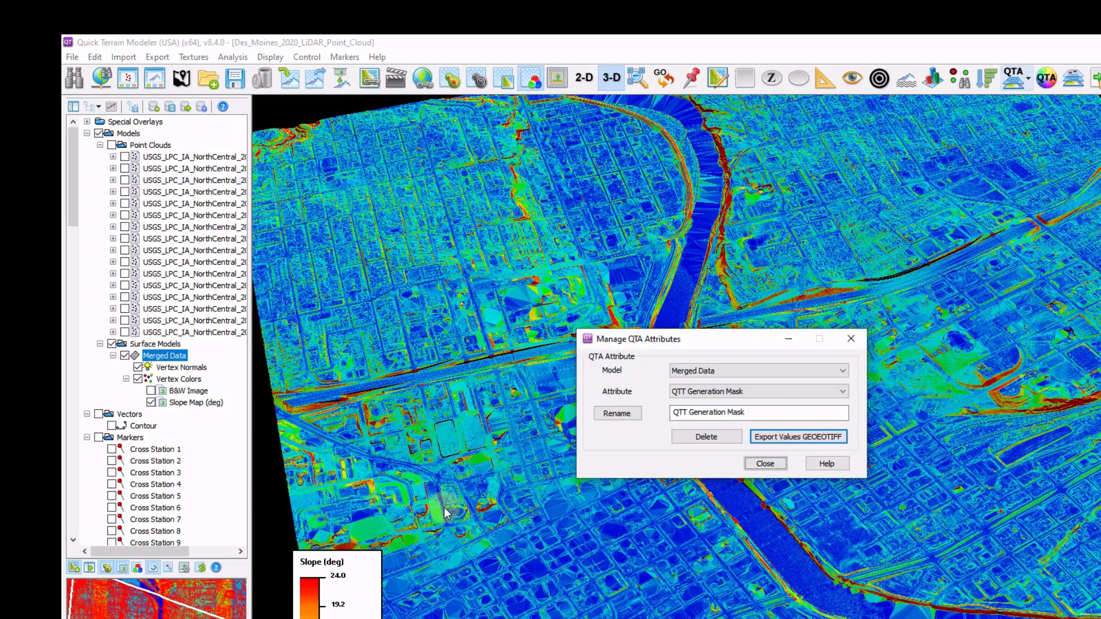
pyautogui.click(841, 392)
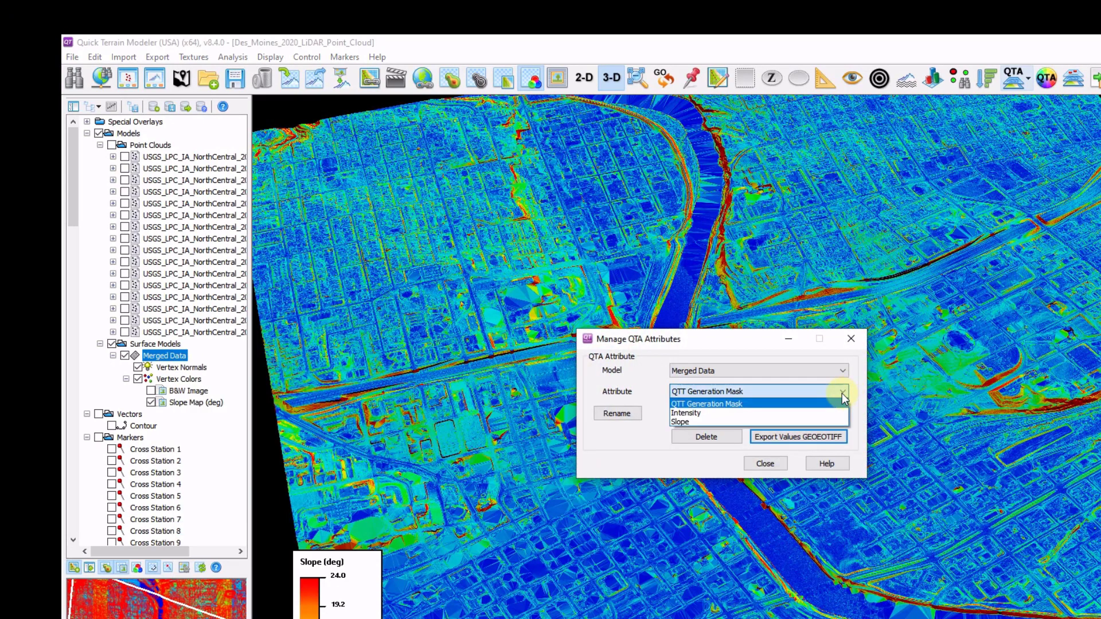
pyautogui.click(681, 422)
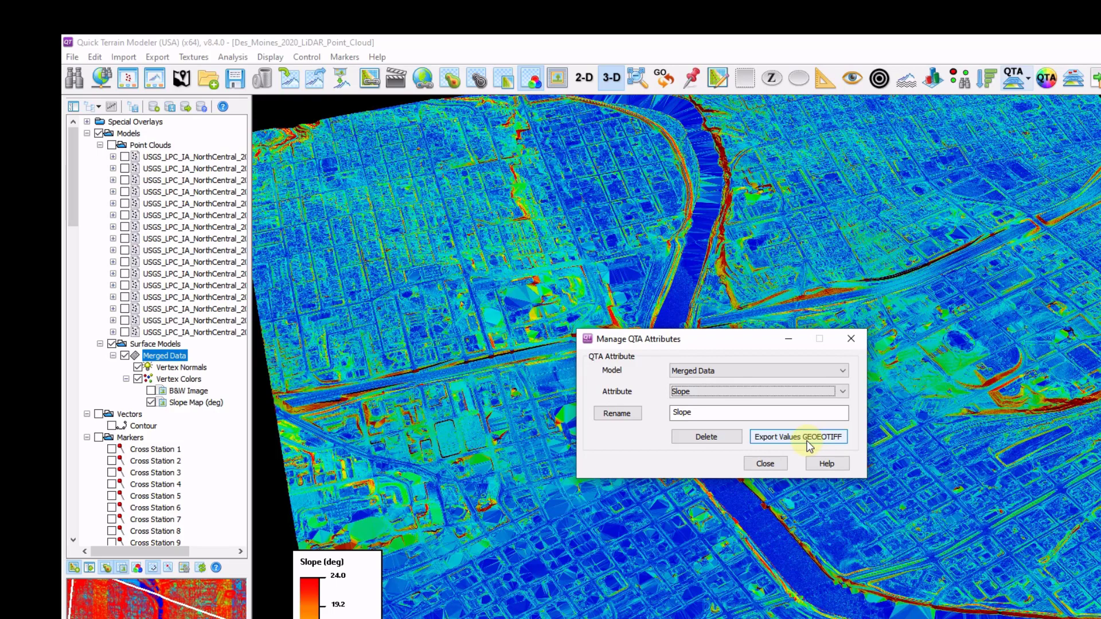
pyautogui.click(851, 338)
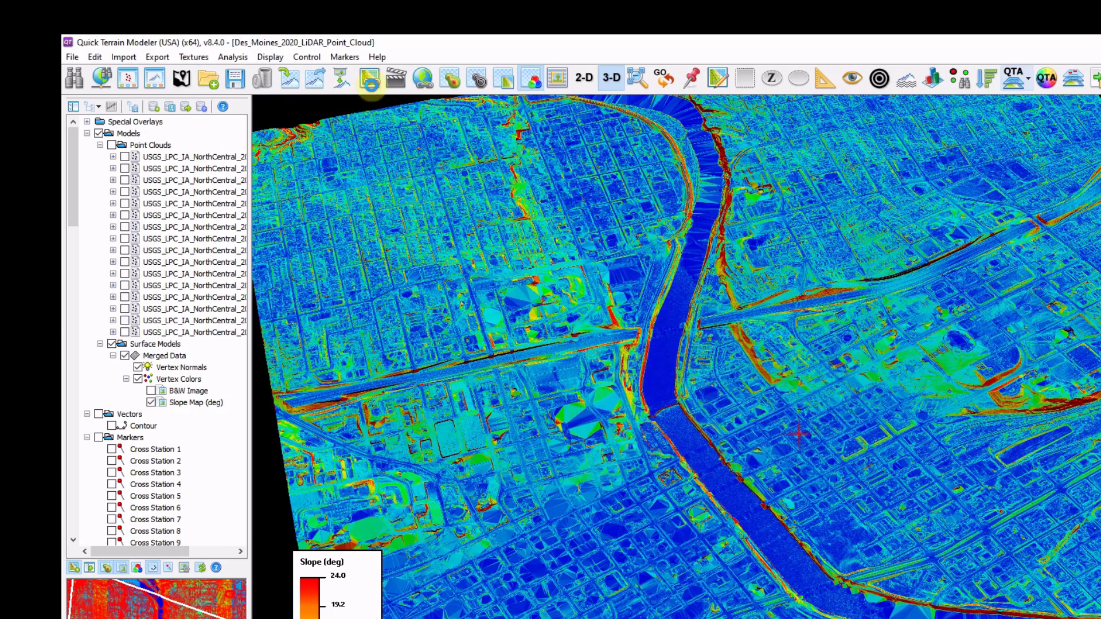
# Drape Google Maps satellite imagery from WMS over the Des Moines terrain for the current extents.
pyautogui.click(371, 81)
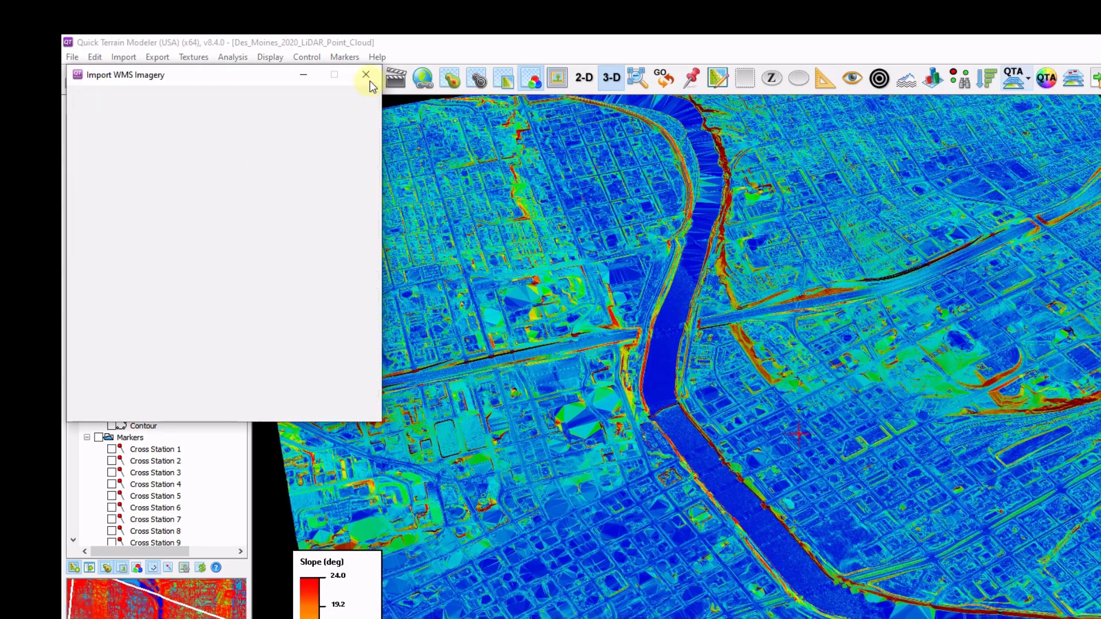
pyautogui.click(110, 277)
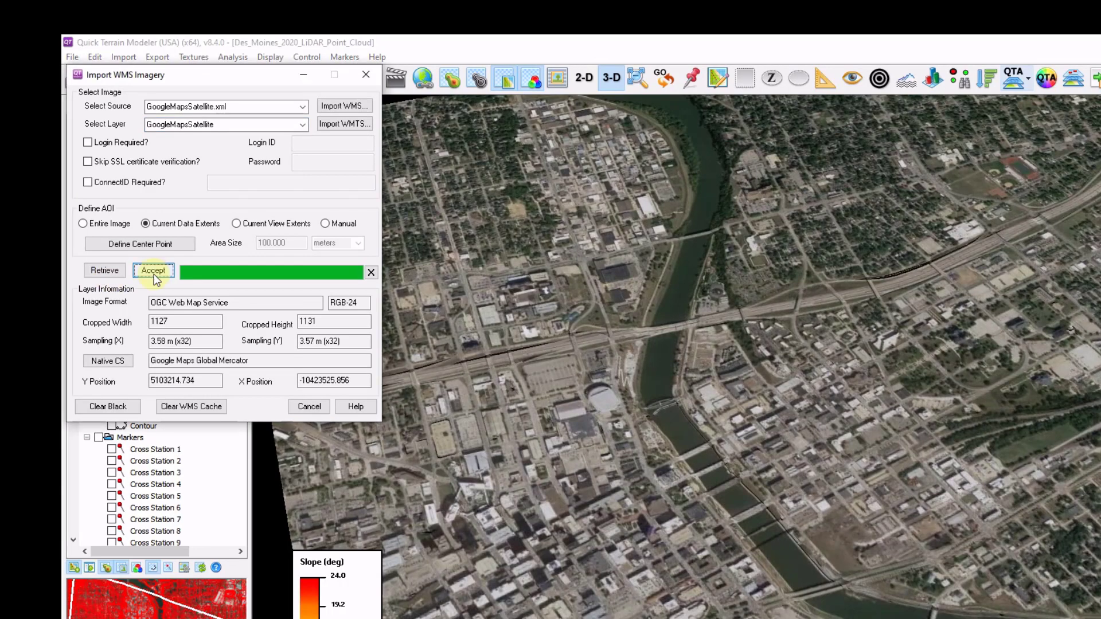
pyautogui.click(154, 274)
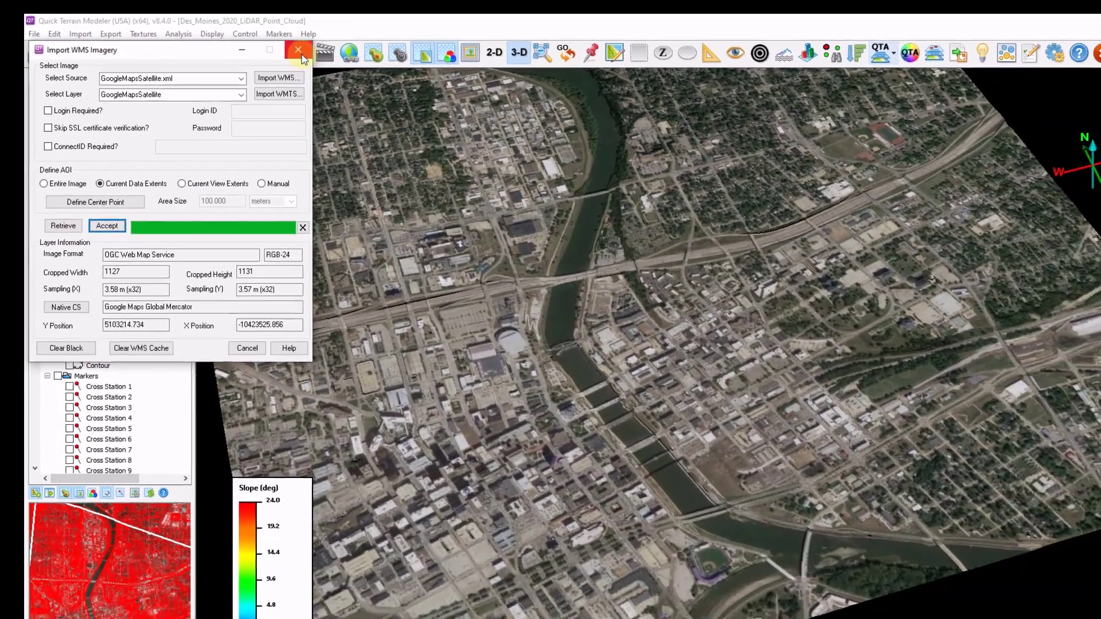
pyautogui.click(302, 55)
pyautogui.moveTo(373, 117); pyautogui.dragTo(650, 370)
pyautogui.moveTo(581, 336); pyautogui.dragTo(523, 373)
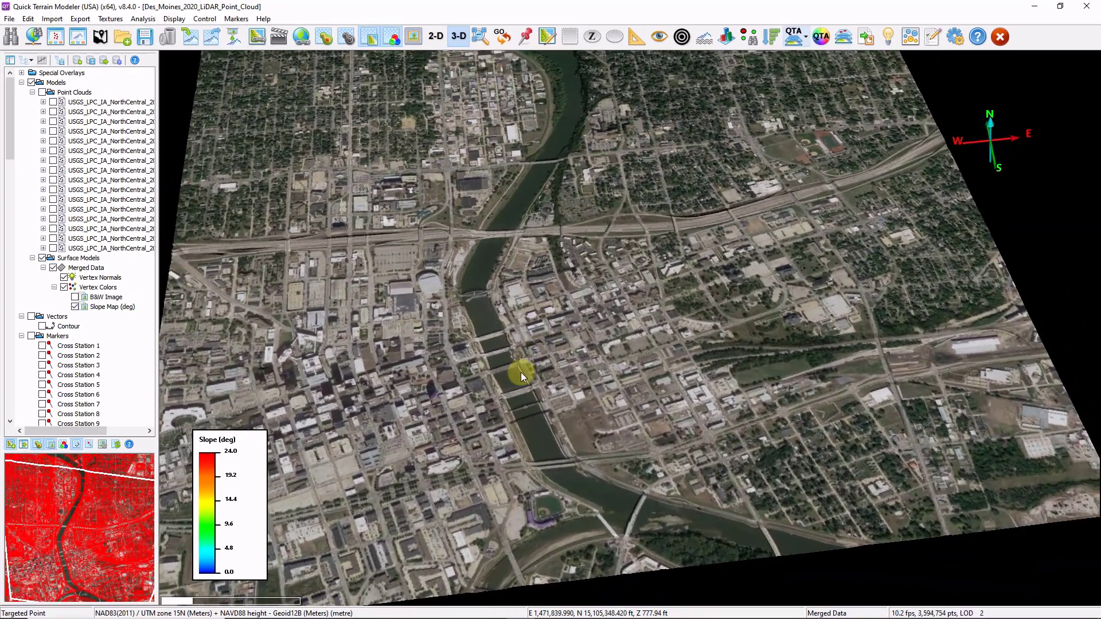
# Raise the water level to 798.92 ft and fly in to the river beside the ballpark.
pyautogui.click(702, 38)
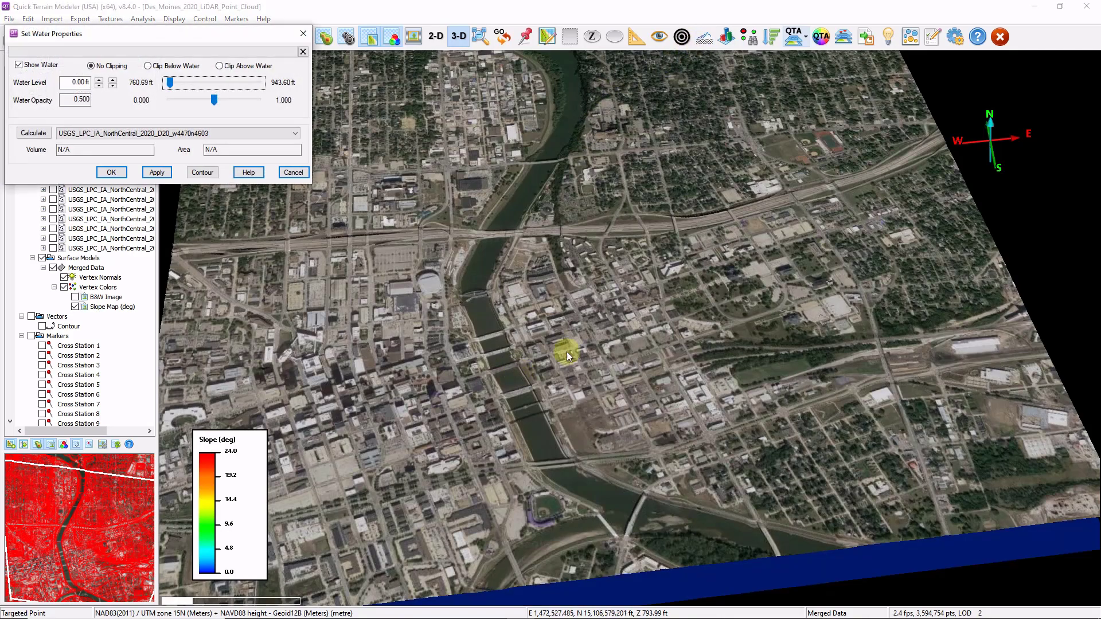
pyautogui.scroll(10, 566, 389)
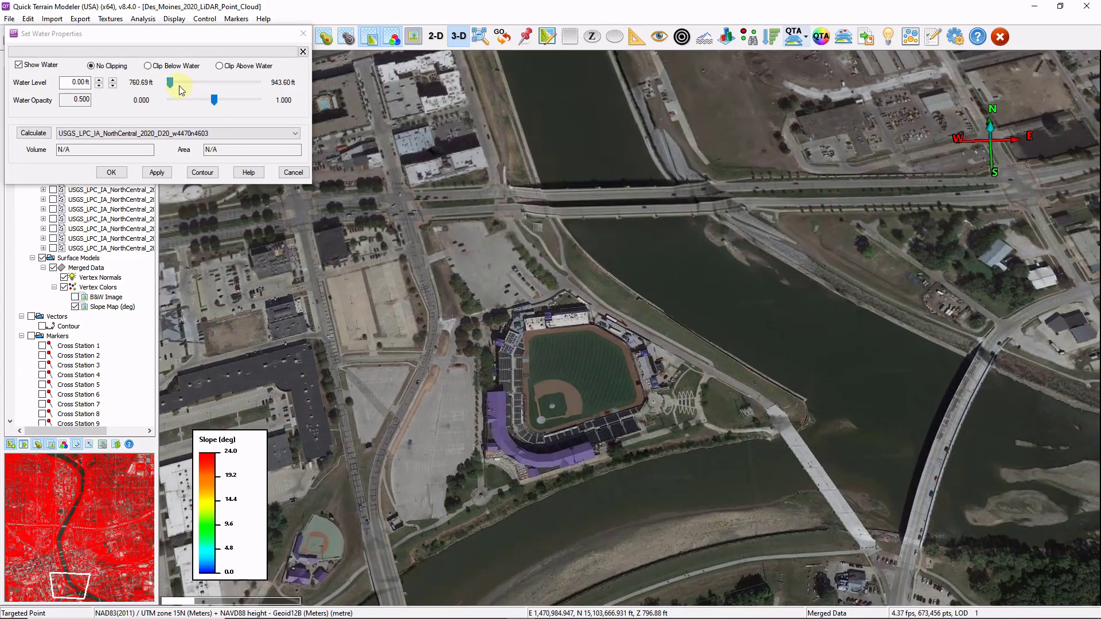
pyautogui.click(171, 84)
pyautogui.moveTo(169, 84); pyautogui.dragTo(187, 84)
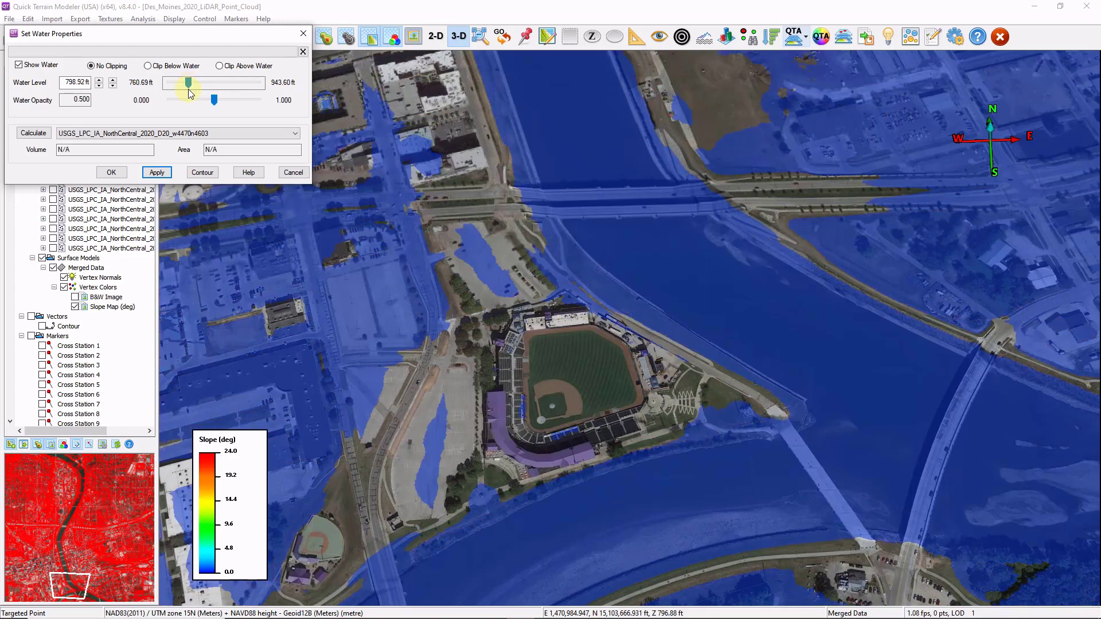
pyautogui.click(468, 343)
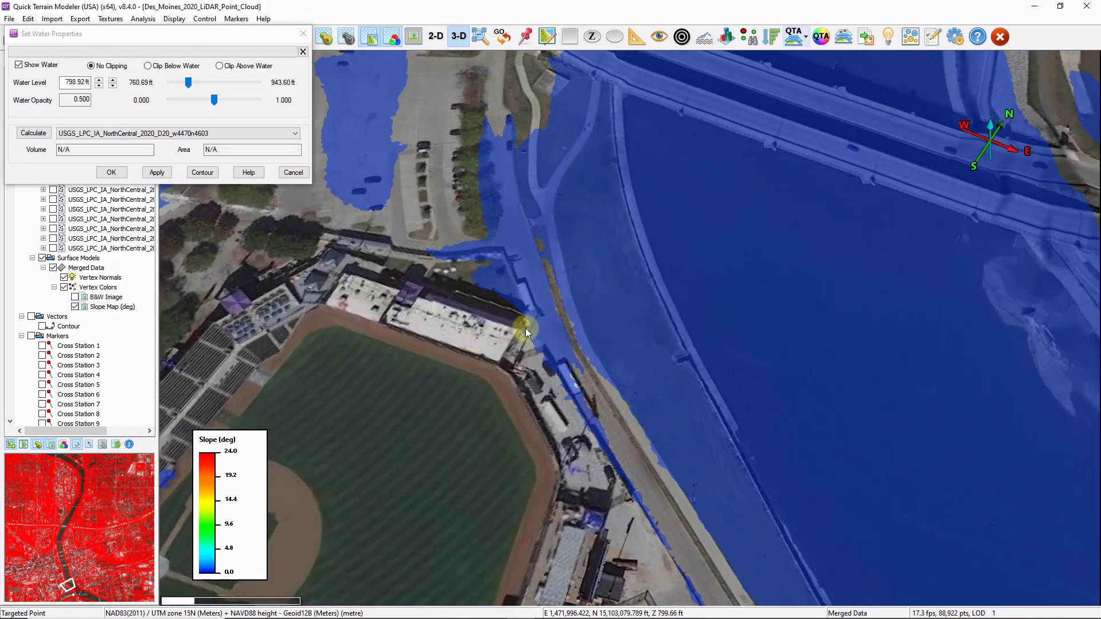
pyautogui.click(642, 289)
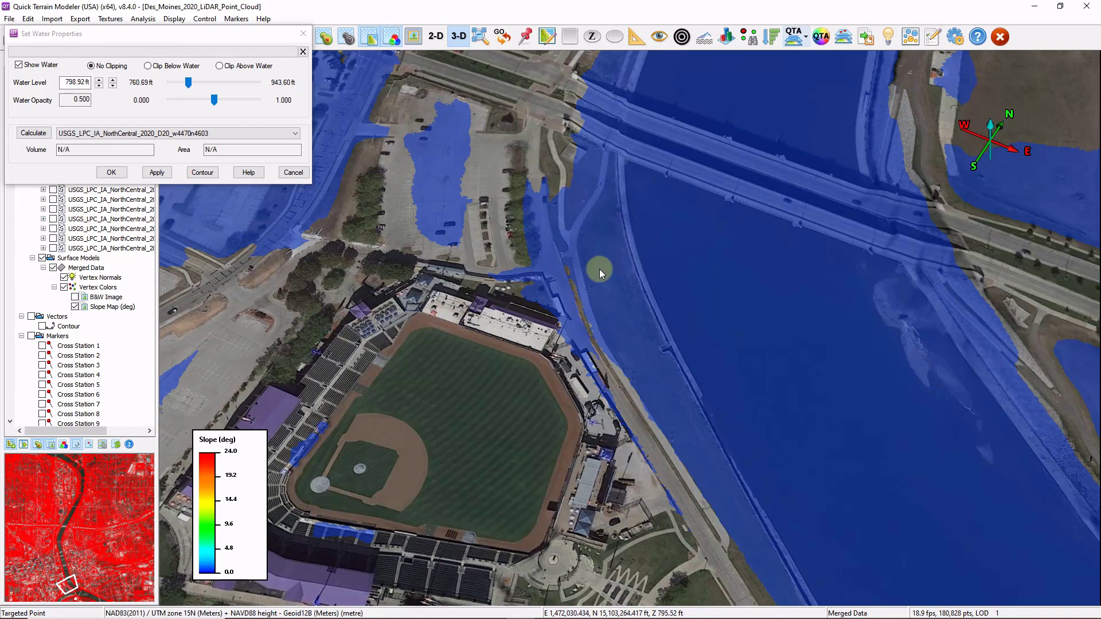
pyautogui.click(625, 266)
pyautogui.click(627, 290)
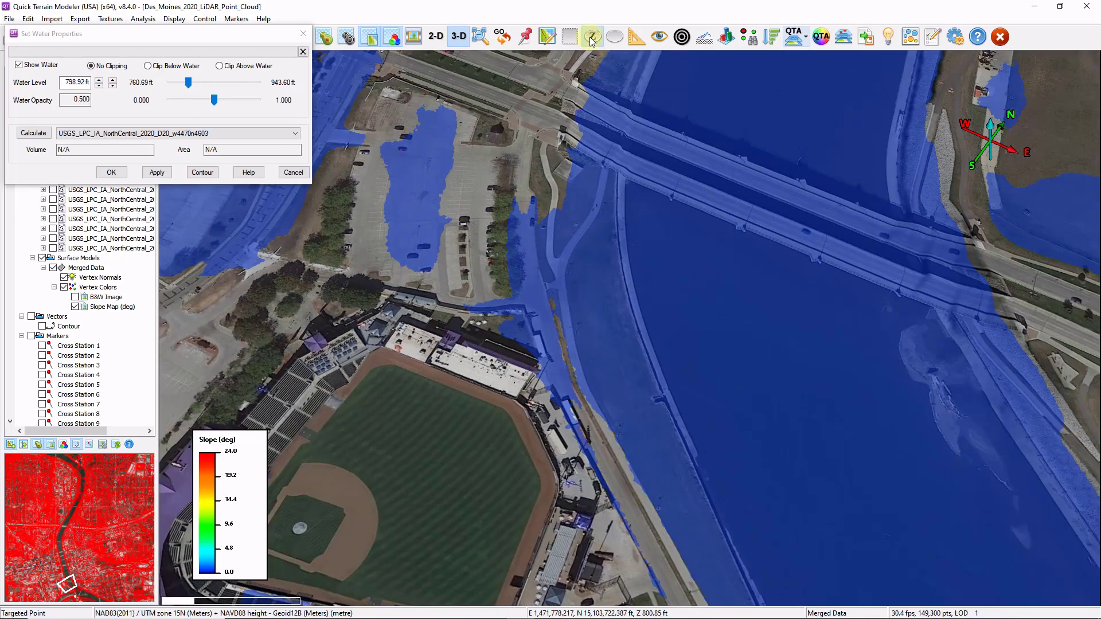
# Draw a selection polygon around the levee strip beside the ballpark.
pyautogui.click(591, 40)
pyautogui.click(538, 105)
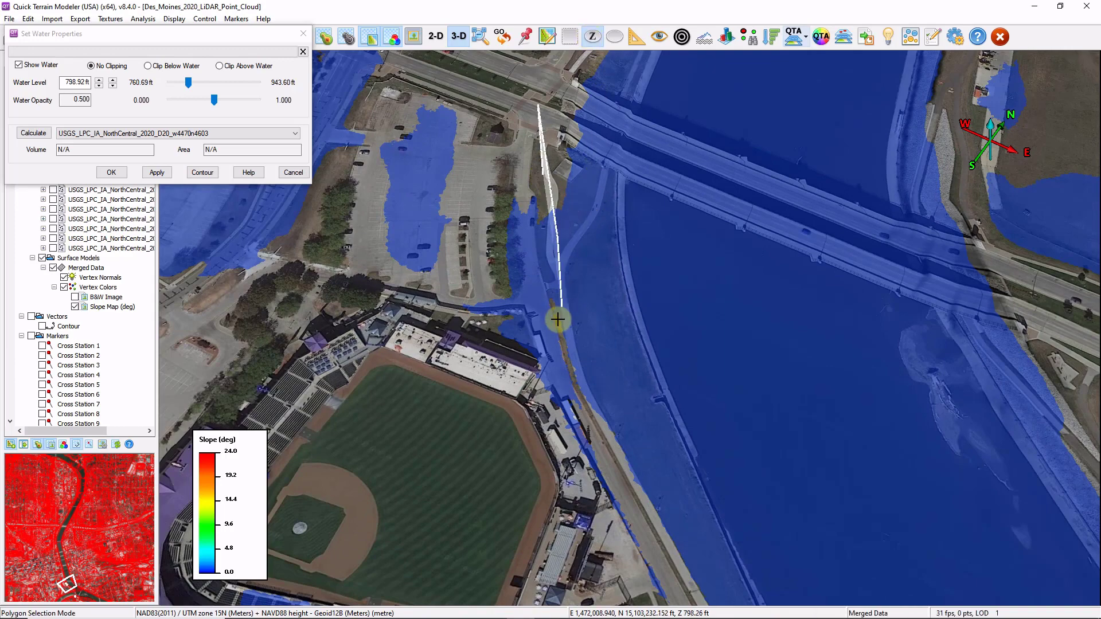
pyautogui.click(607, 454)
pyautogui.click(590, 470)
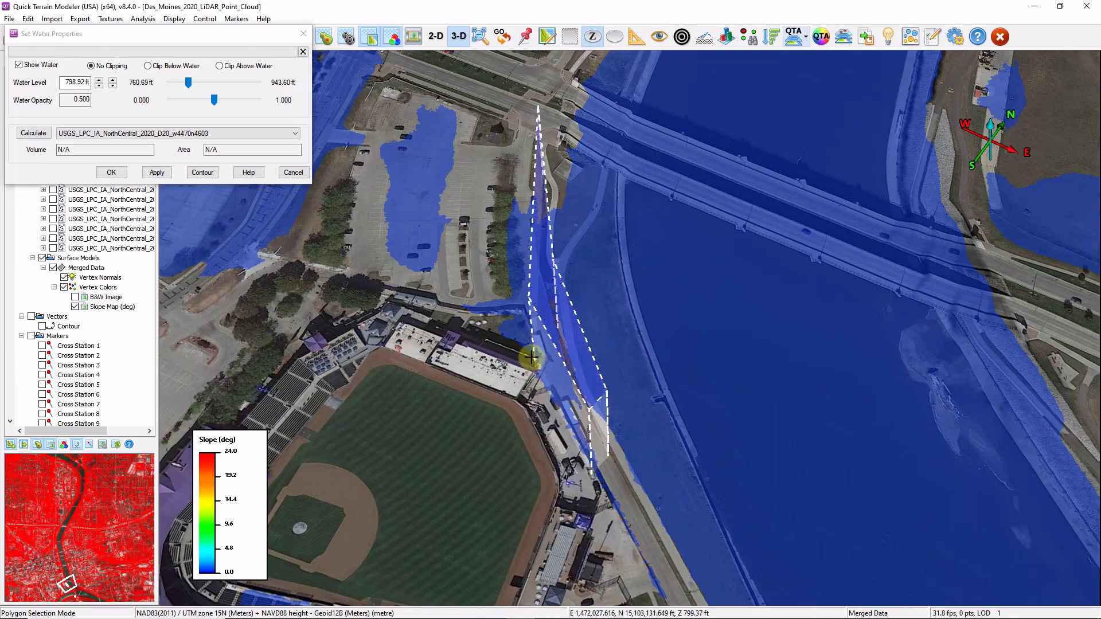
pyautogui.click(526, 353)
pyautogui.click(494, 109)
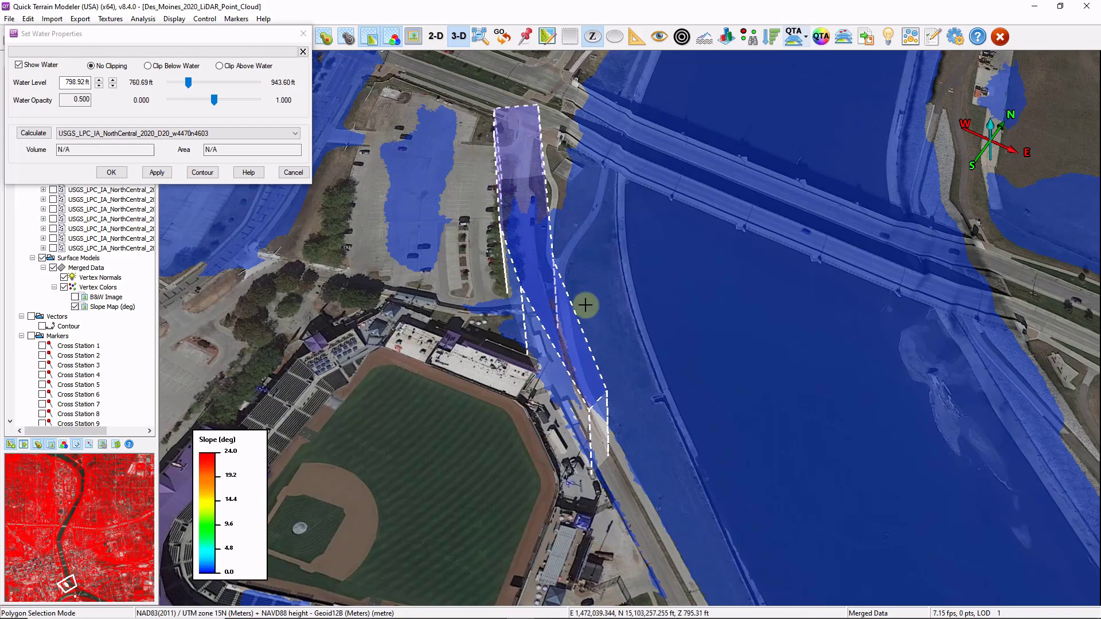
pyautogui.moveTo(579, 305); pyautogui.dragTo(550, 298, button='middle')
# Calculate 10,347 ft³ over 20,376 ft² for Merged Data, then raise water to 799.28 ft.
pyautogui.click(197, 134)
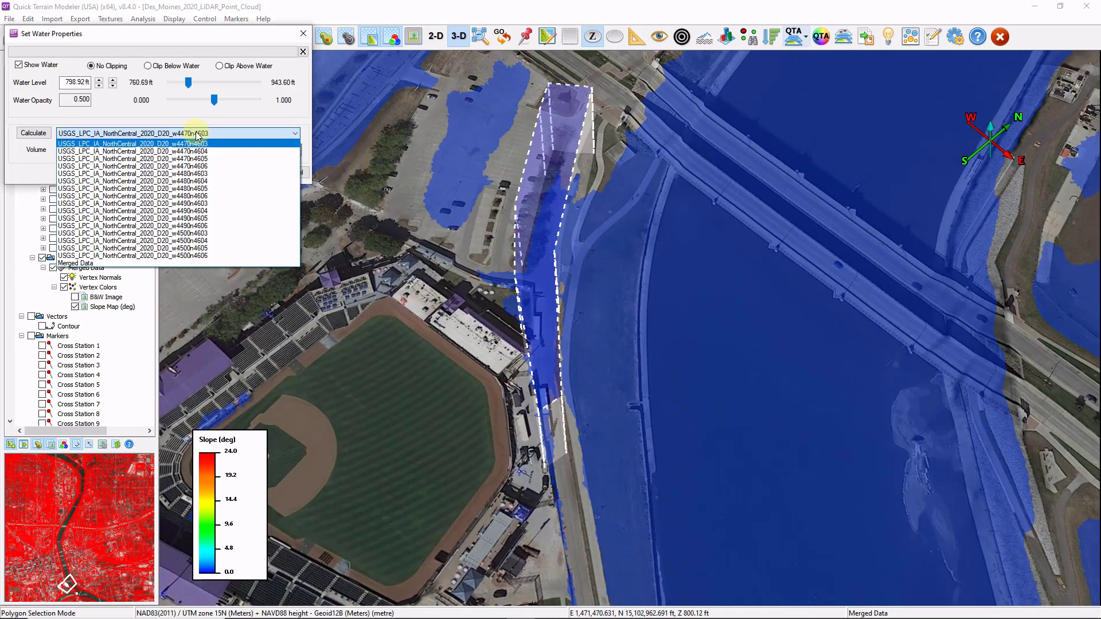
pyautogui.click(140, 262)
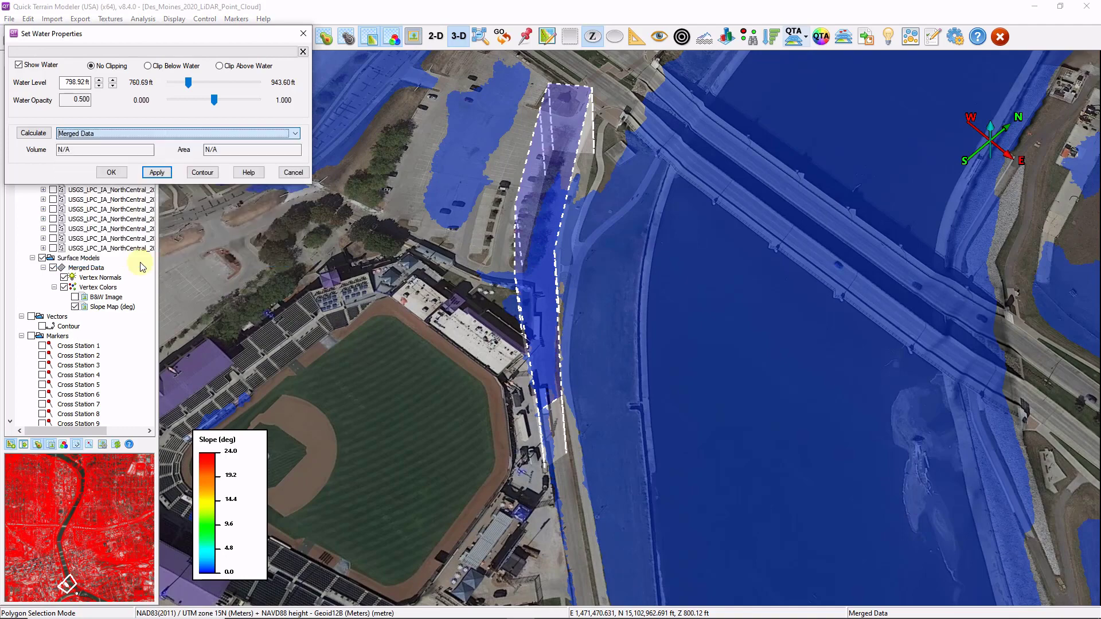
pyautogui.click(39, 136)
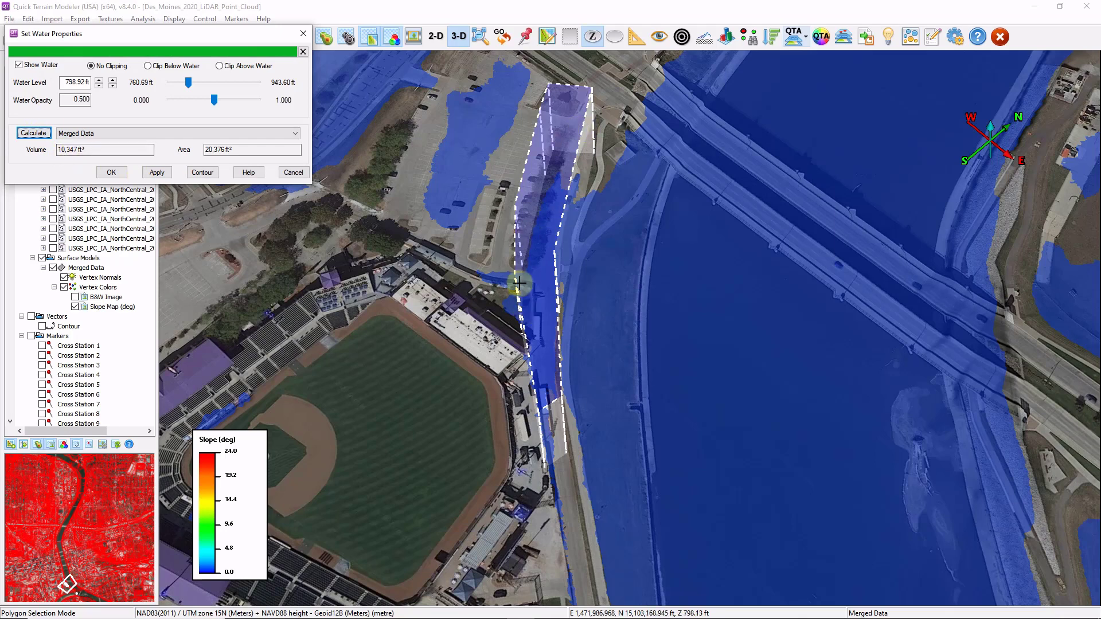
pyautogui.click(113, 80)
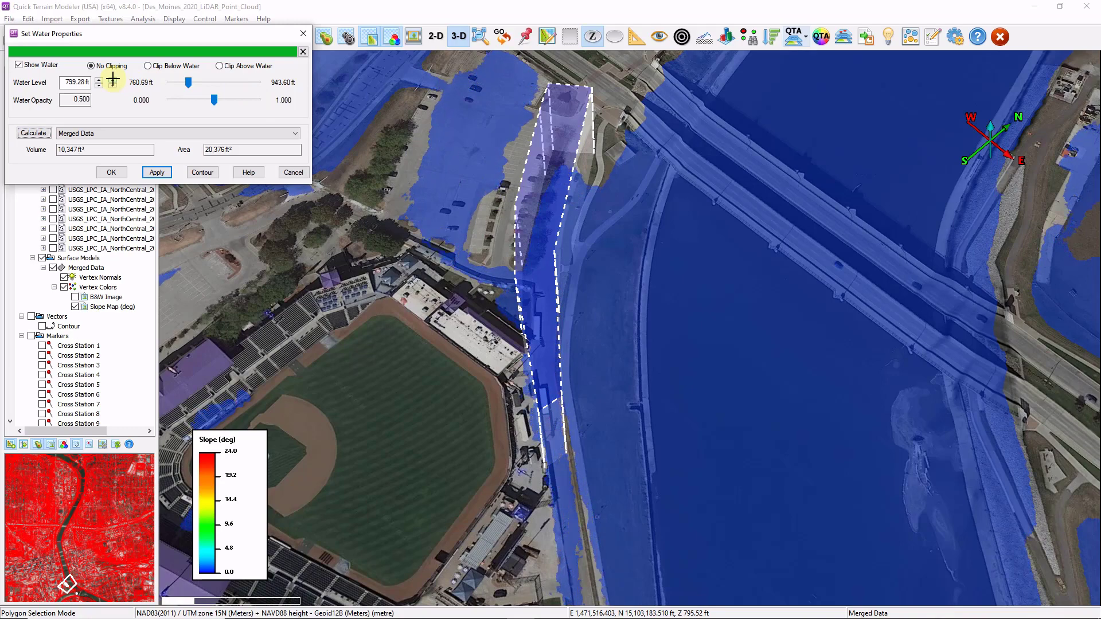
pyautogui.scroll(3, 476, 226)
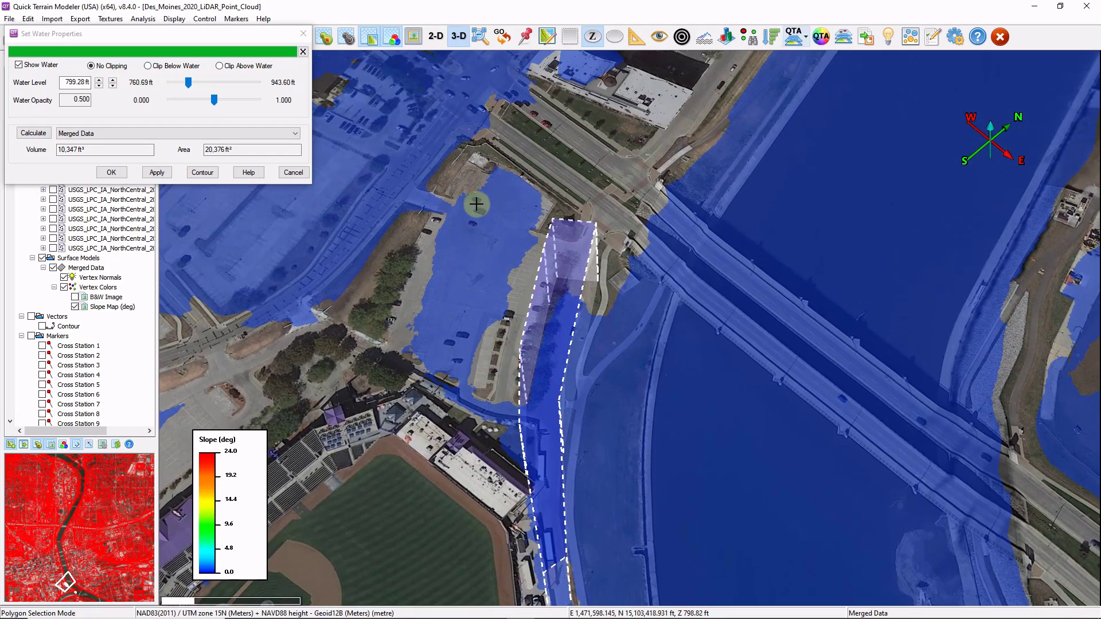
# Compute 23,060 ft³ over 46,123 ft² in a parking-lot polygon and start a measurement line west of it.
pyautogui.click(596, 39)
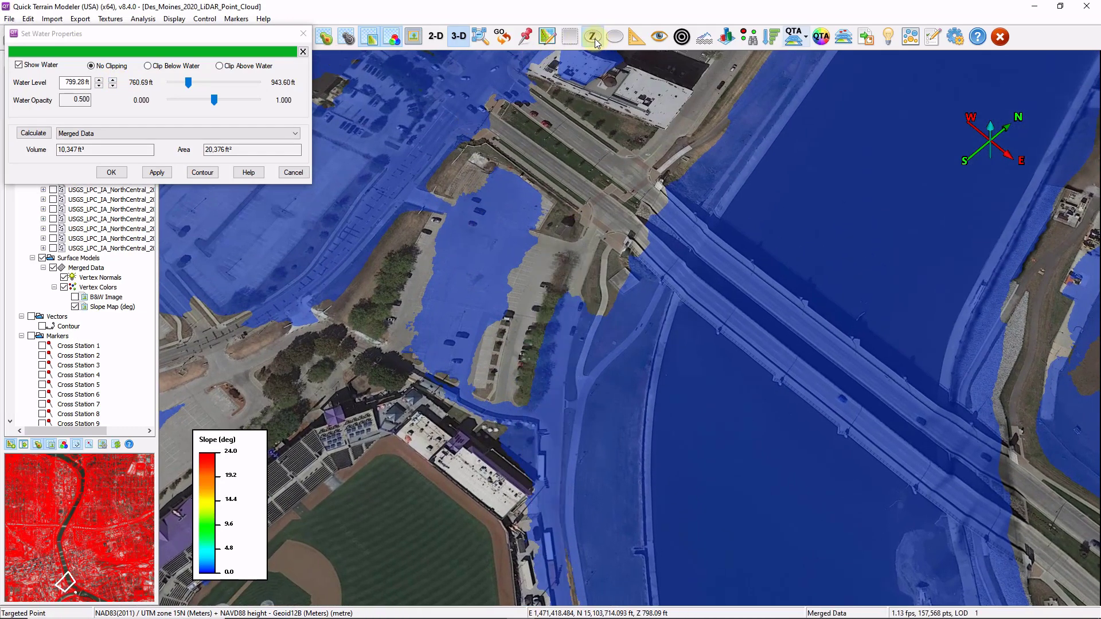
pyautogui.click(492, 143)
pyautogui.click(572, 216)
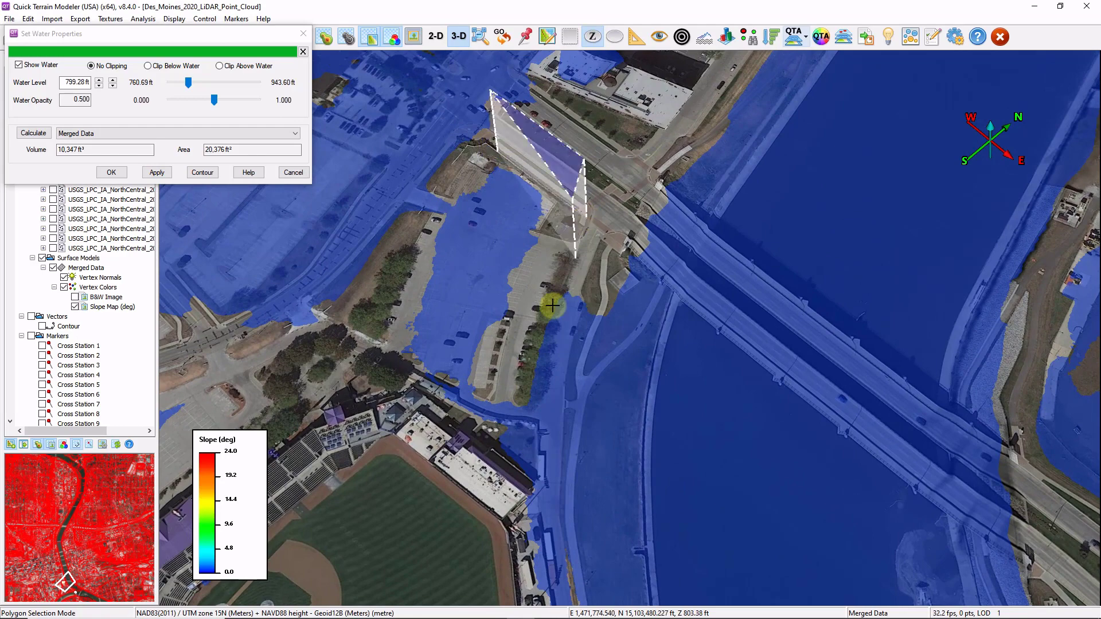
pyautogui.click(521, 403)
pyautogui.click(381, 336)
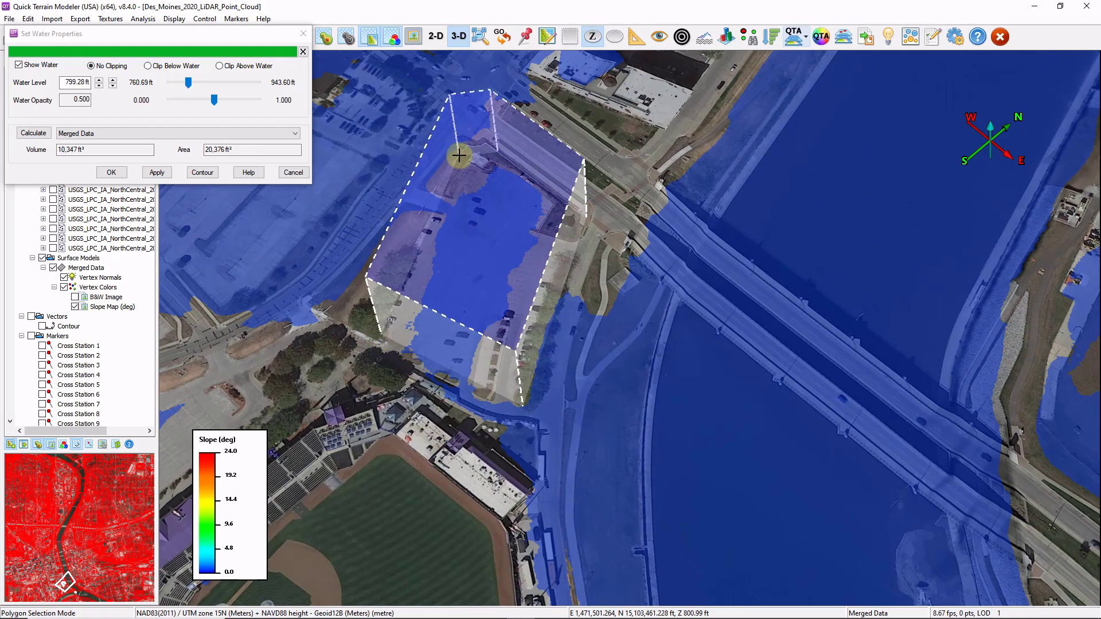
pyautogui.click(33, 132)
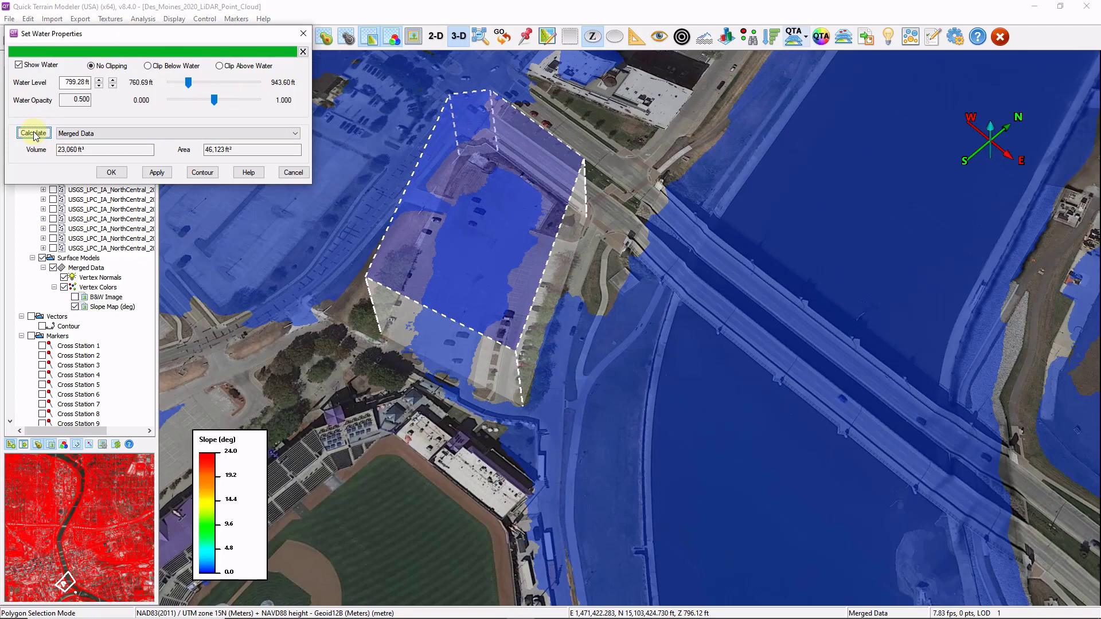
pyautogui.click(561, 112)
pyautogui.click(293, 218)
# Open the Profile Analysis Tool for the measurement line and raise the water to 801.31 ft.
pyautogui.rightClick(720, 409)
pyautogui.click(793, 208)
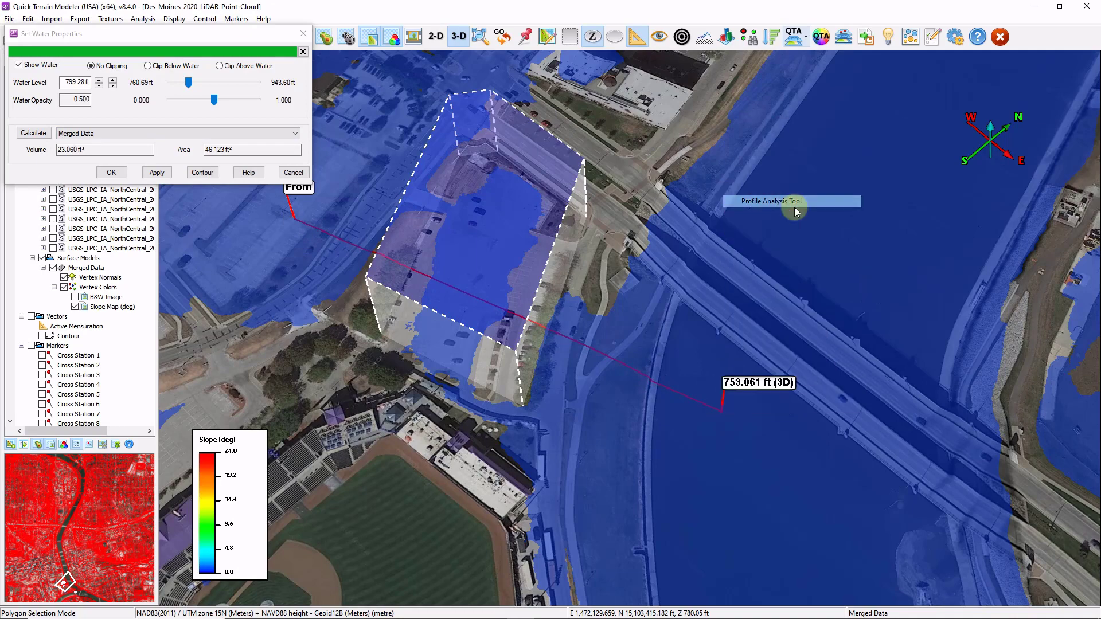
pyautogui.moveTo(449, 12); pyautogui.dragTo(686, 330)
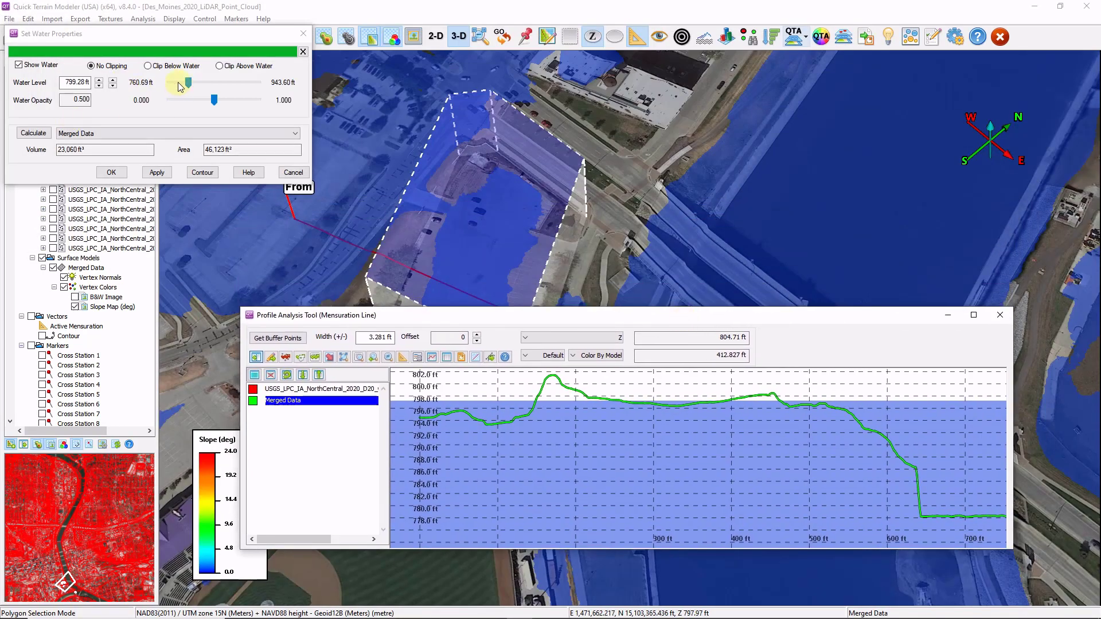
pyautogui.moveTo(189, 82)
pyautogui.mouseDown()
pyautogui.moveTo(181, 88)
pyautogui.moveTo(191, 91)
pyautogui.mouseUp()
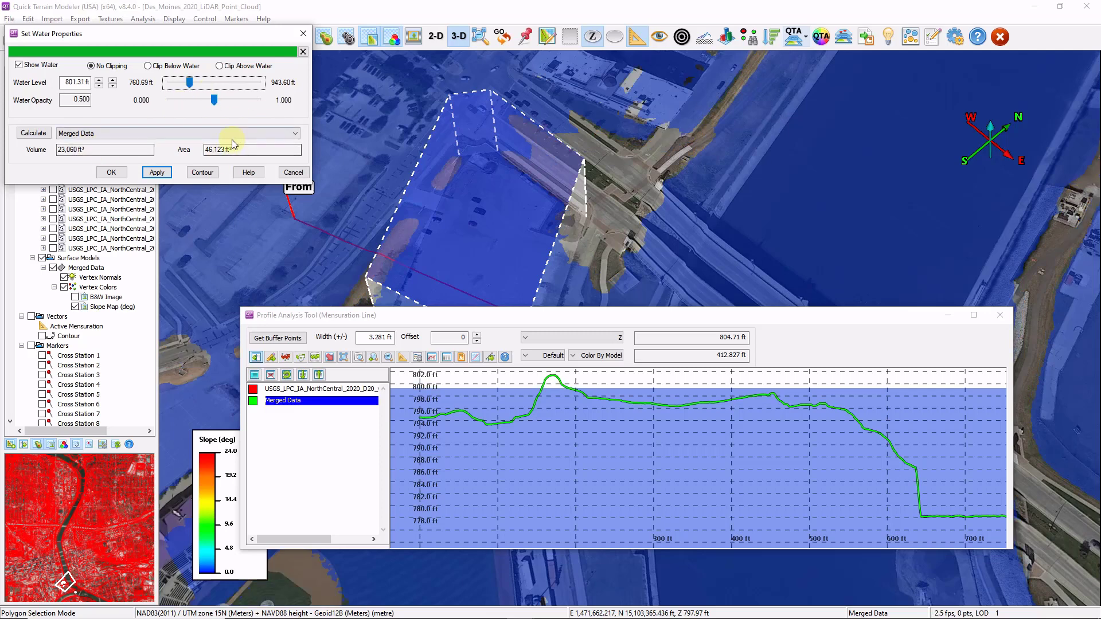
# Zoom the profile graph, measure the slope of a dip, then close the profile tool.
pyautogui.scroll(3, 727, 410)
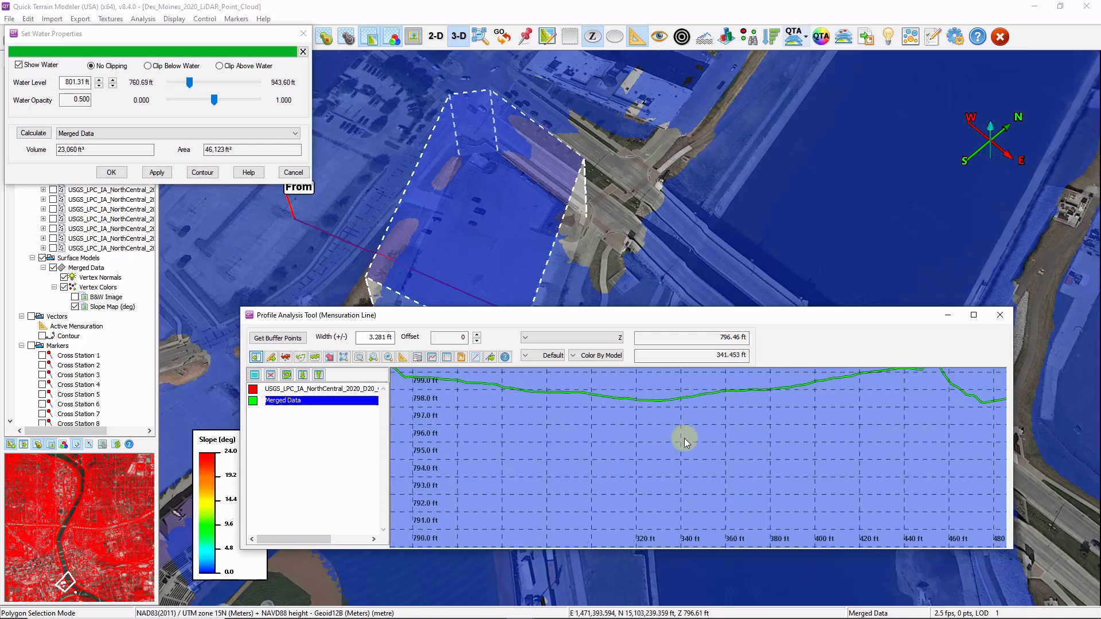
pyautogui.click(402, 357)
pyautogui.moveTo(663, 388); pyautogui.dragTo(666, 437)
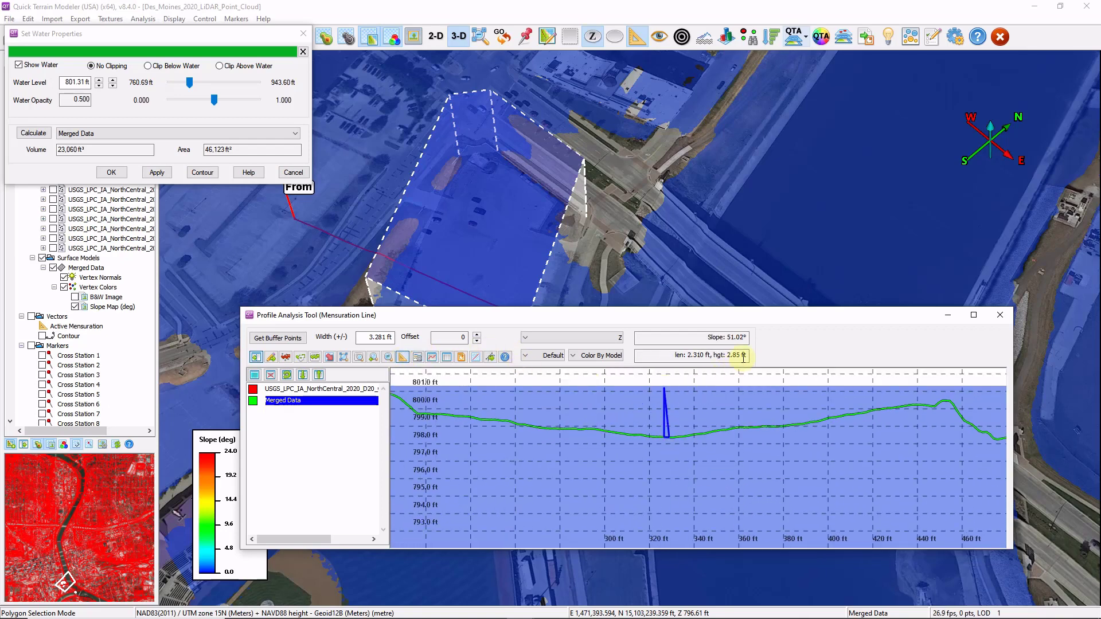
pyautogui.click(999, 315)
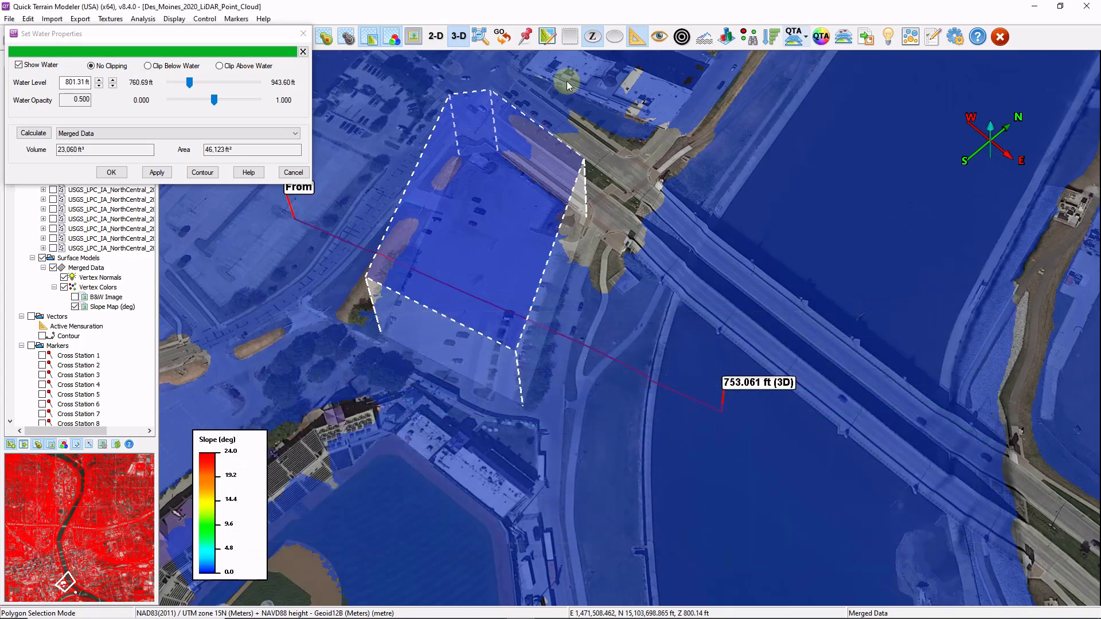
# Clear the polygon and measurement line, fly toward the parking lot, and lower water to 798.36 ft.
pyautogui.click(592, 36)
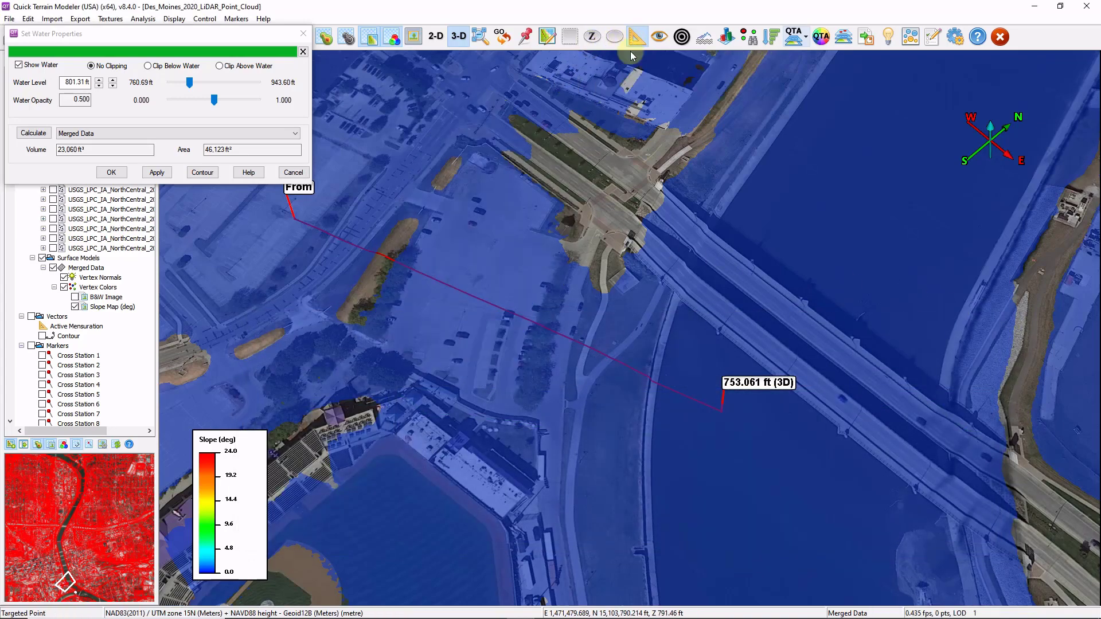
pyautogui.click(509, 270)
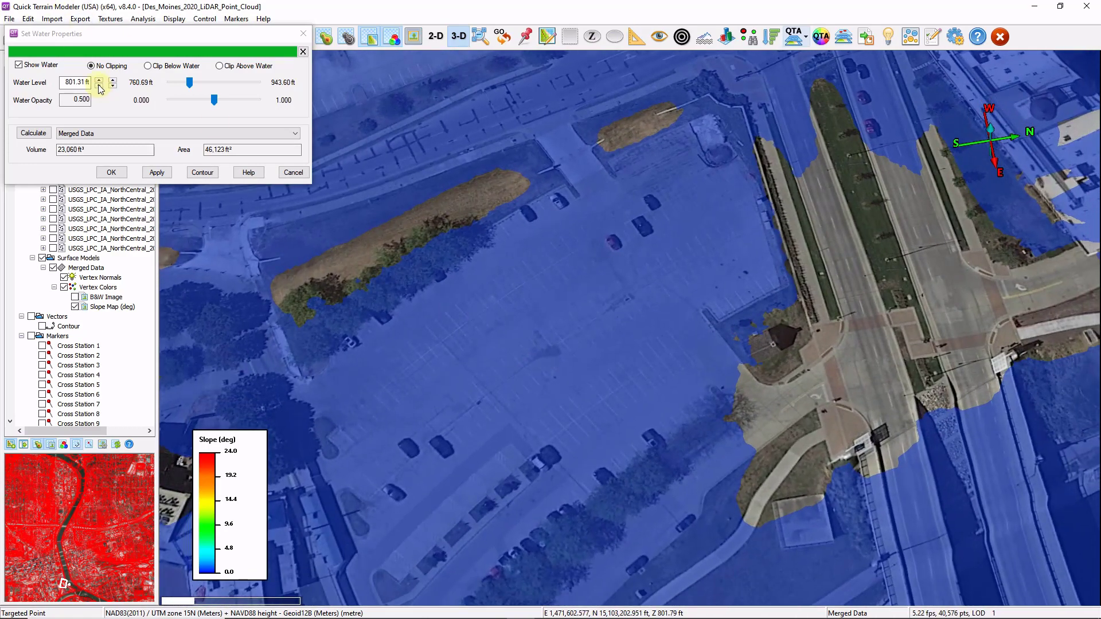
pyautogui.click(99, 85)
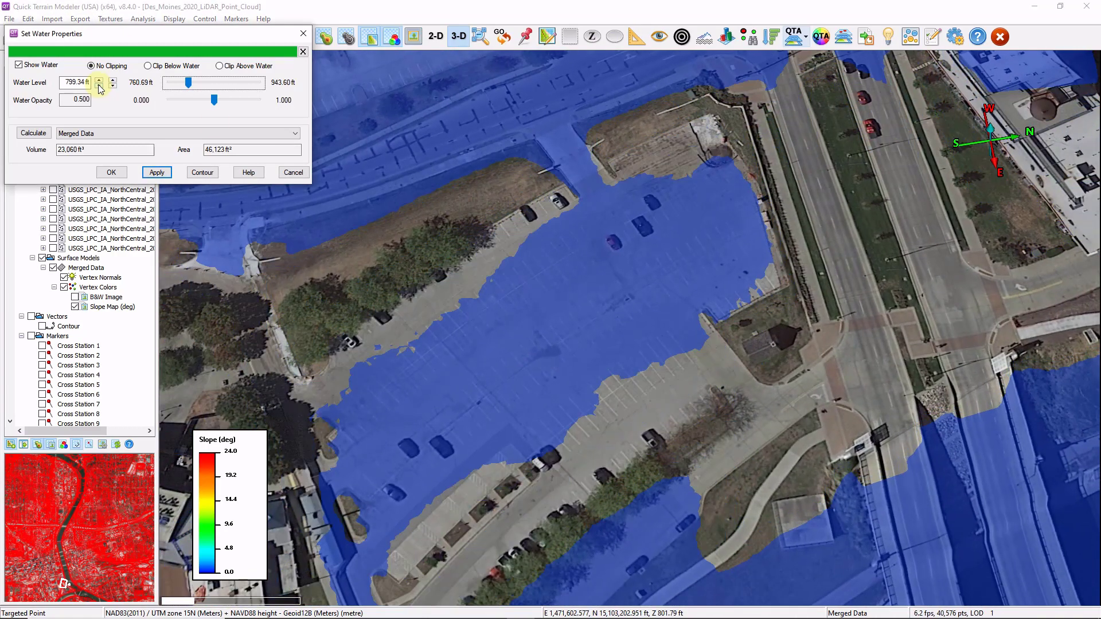
pyautogui.click(99, 85)
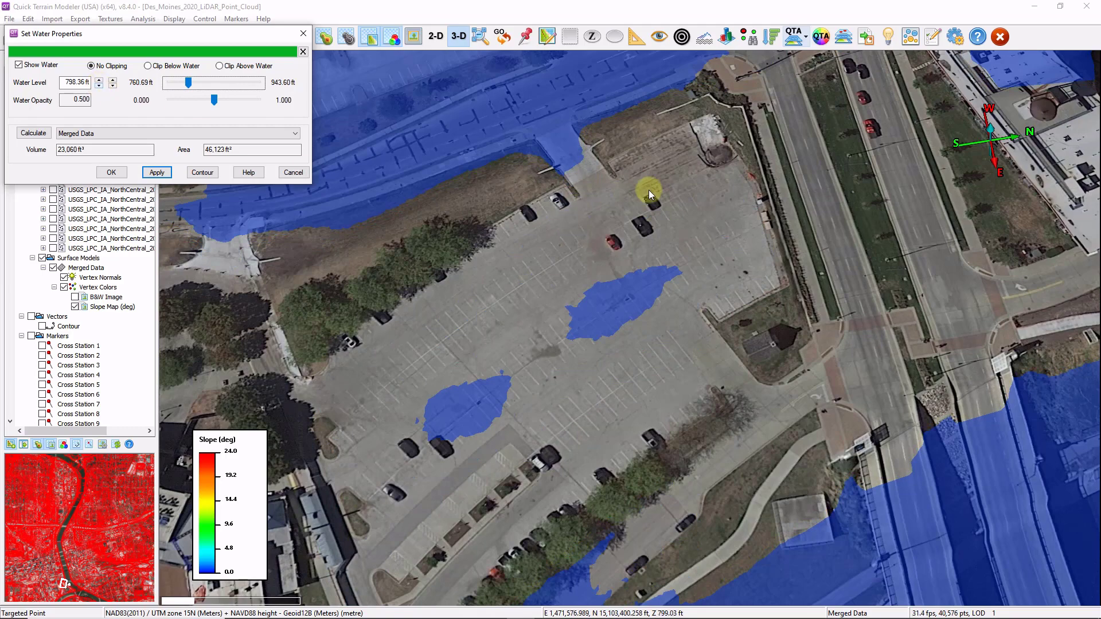
pyautogui.moveTo(693, 258)
pyautogui.mouseDown()
pyautogui.moveTo(634, 324)
pyautogui.moveTo(683, 257)
pyautogui.mouseUp()
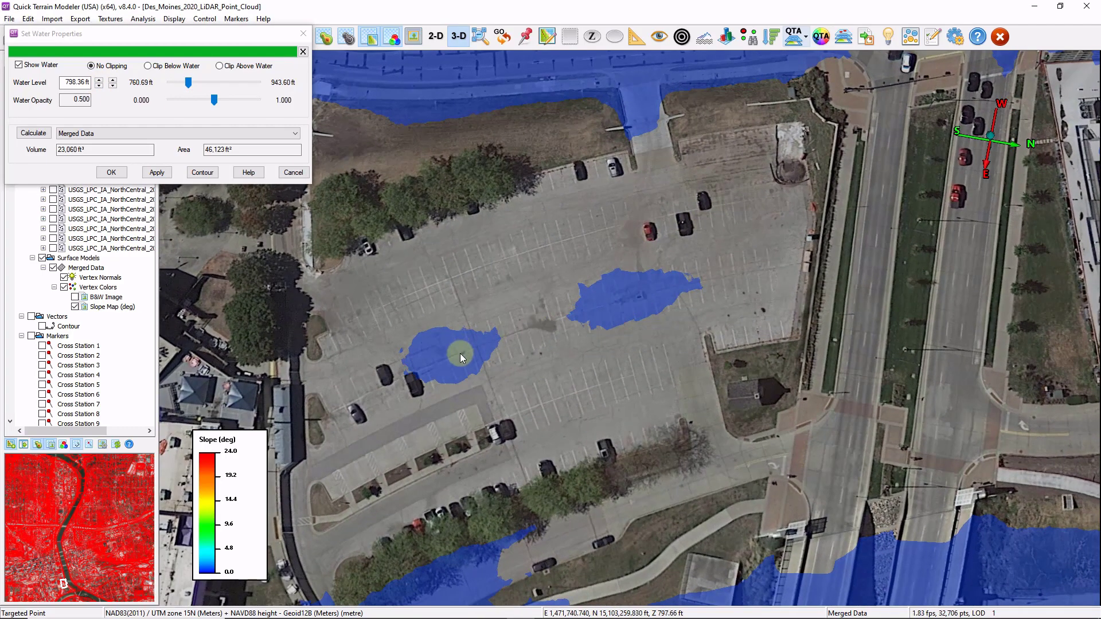
# Fine-tune the water level from about 798.00 ft up to roughly 798.85 ft.
pyautogui.click(115, 86)
pyautogui.click(115, 86)
pyautogui.click(114, 82)
pyautogui.click(113, 81)
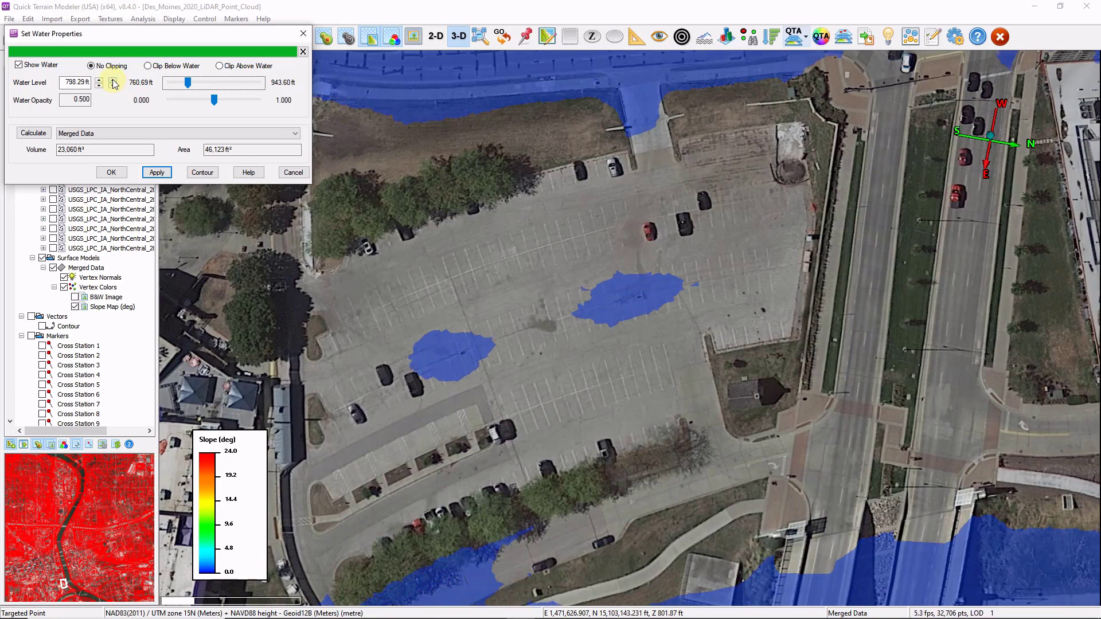
pyautogui.click(113, 83)
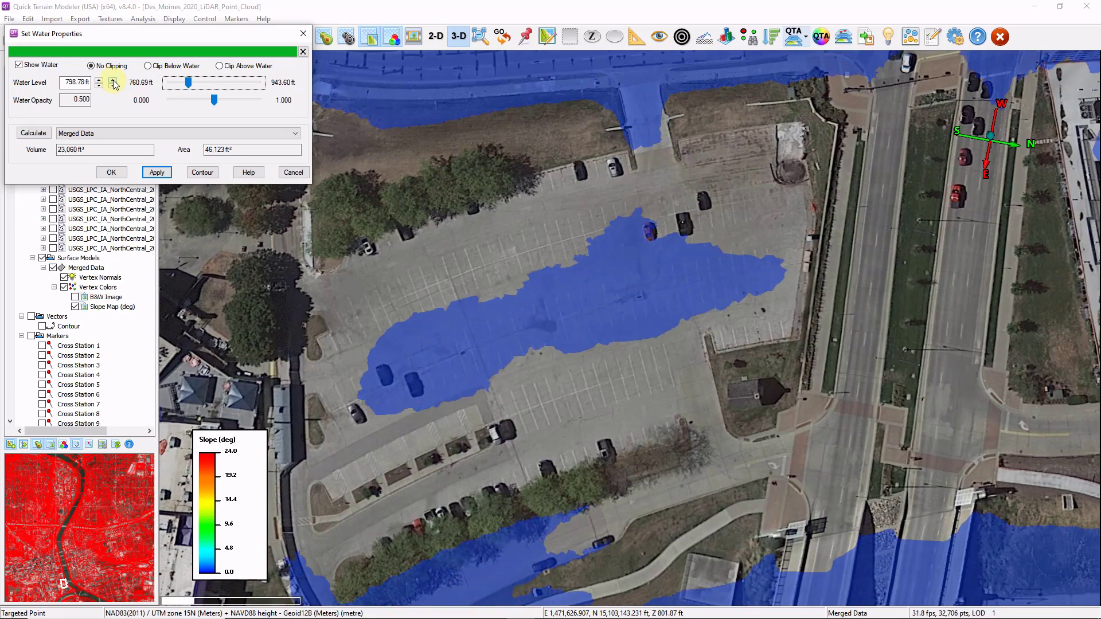
# Outline the parking lot with a closed Z polygon selection.
pyautogui.moveTo(225, 36); pyautogui.dragTo(227, 60)
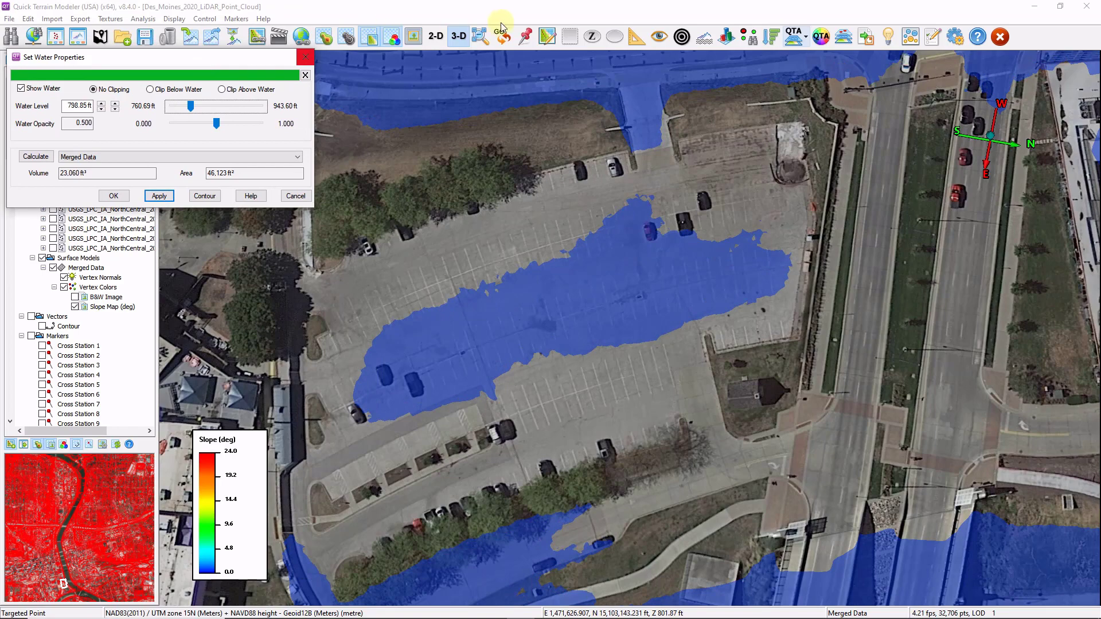
pyautogui.click(585, 42)
pyautogui.click(854, 238)
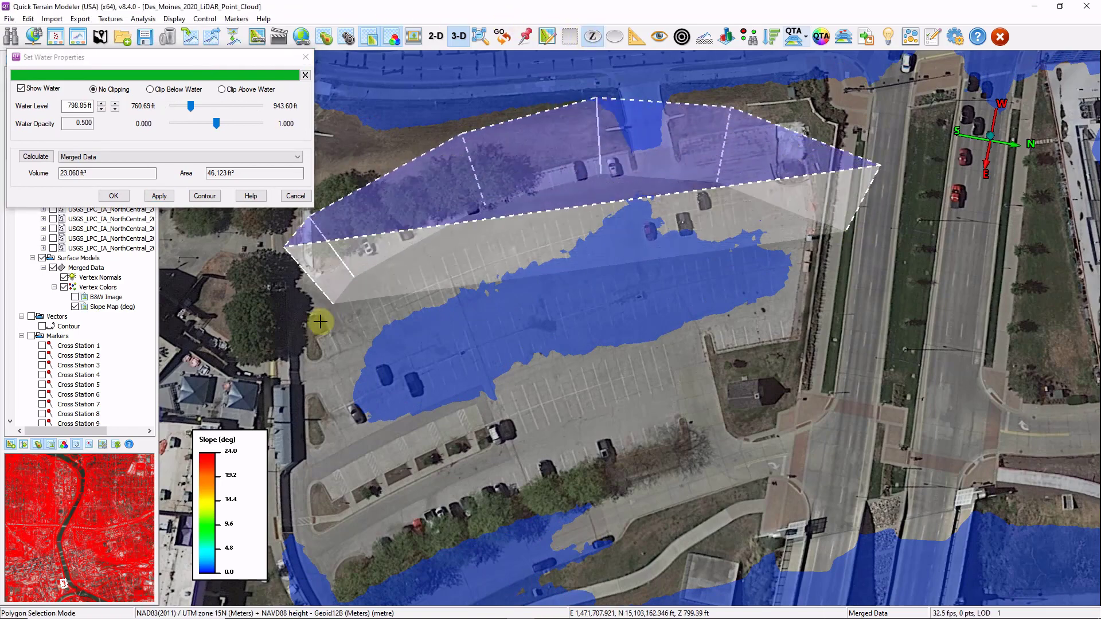
pyautogui.click(308, 462)
pyautogui.click(396, 487)
pyautogui.click(501, 471)
pyautogui.click(651, 410)
pyautogui.doubleClick(791, 384)
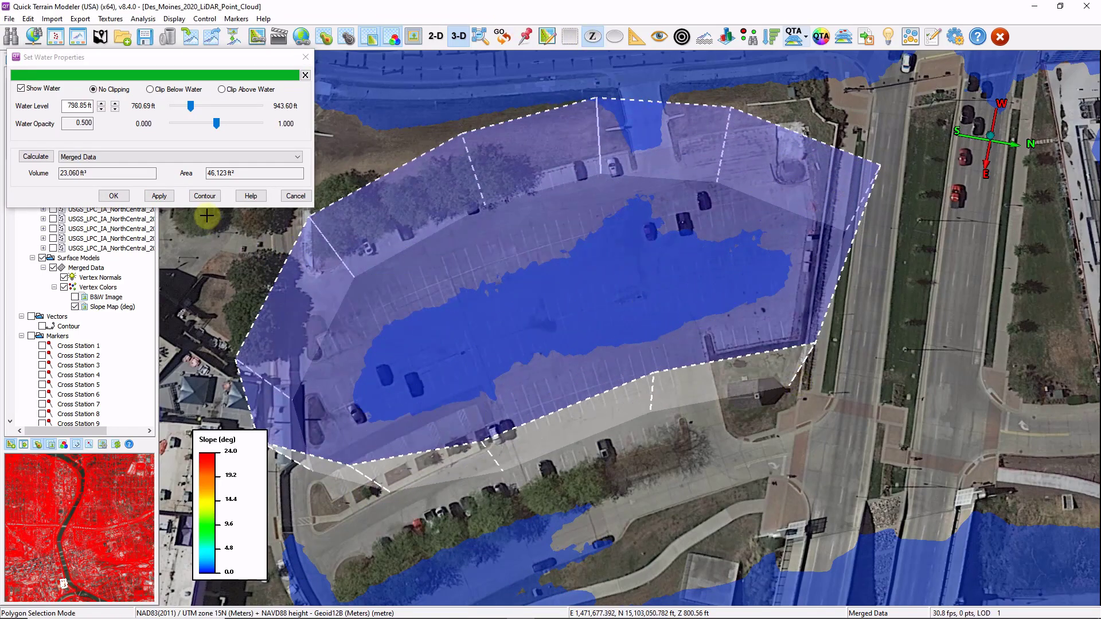
# Create a WaterLevel contour of the flood edge and hide the water surface.
pyautogui.click(205, 196)
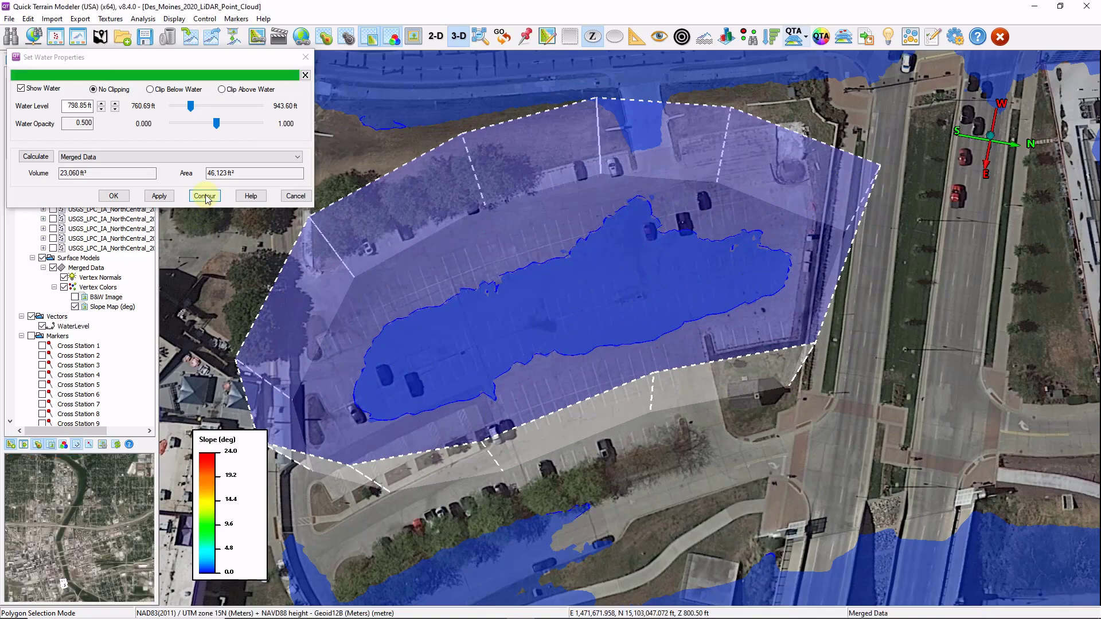
pyautogui.click(61, 92)
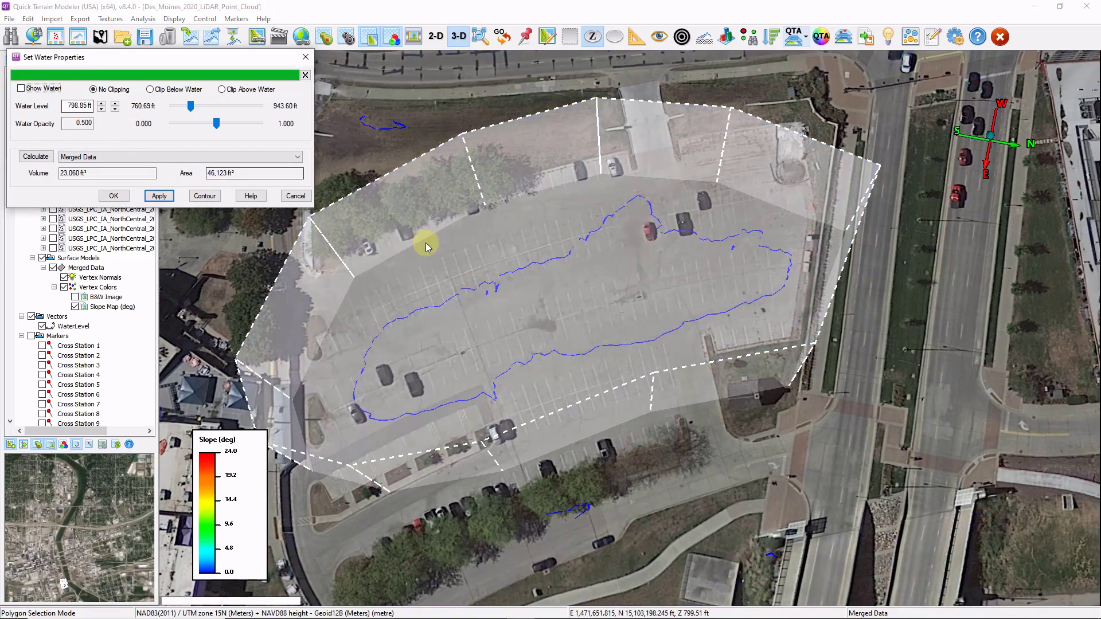
pyautogui.moveTo(428, 245); pyautogui.dragTo(538, 210)
pyautogui.scroll(-5, 538, 209)
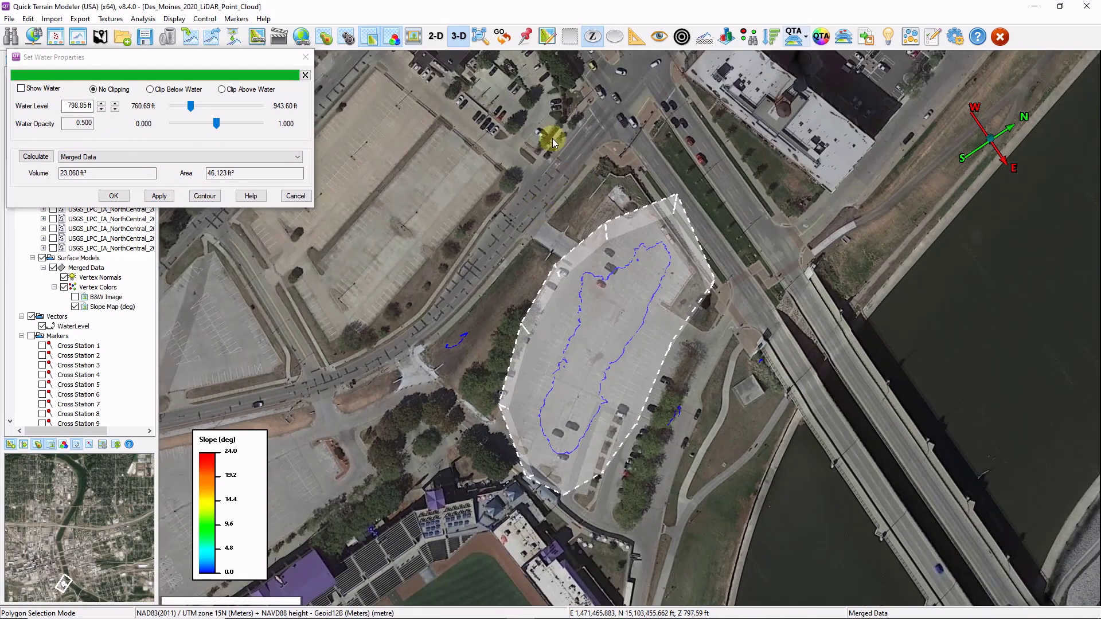
# Clear the lot polygon, close the water settings, and zoom out to the whole city tile.
pyautogui.click(595, 45)
pyautogui.click(523, 108)
pyautogui.click(306, 57)
pyautogui.scroll(-10, 534, 254)
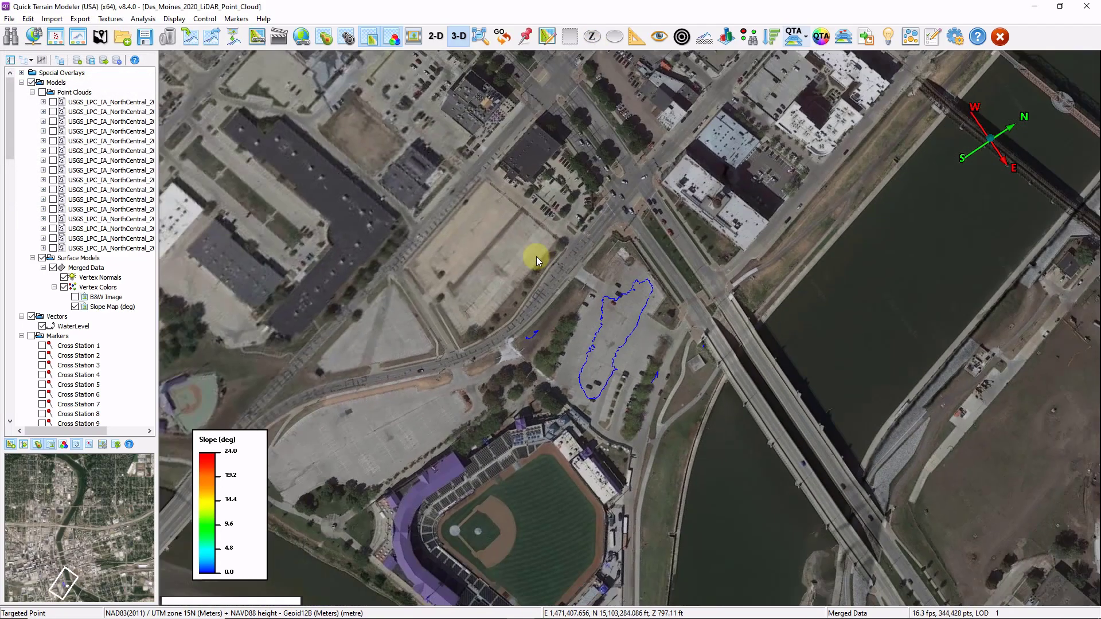
pyautogui.scroll(-3, 531, 257)
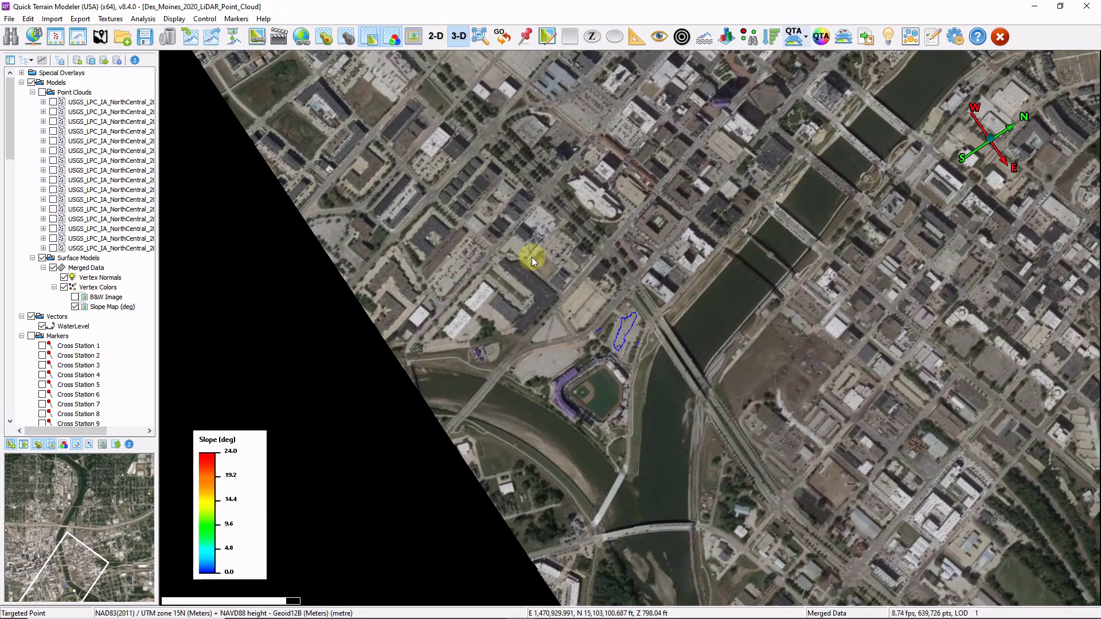
pyautogui.scroll(-3, 531, 257)
pyautogui.moveTo(531, 256); pyautogui.dragTo(734, 375)
pyautogui.scroll(-5, 759, 359)
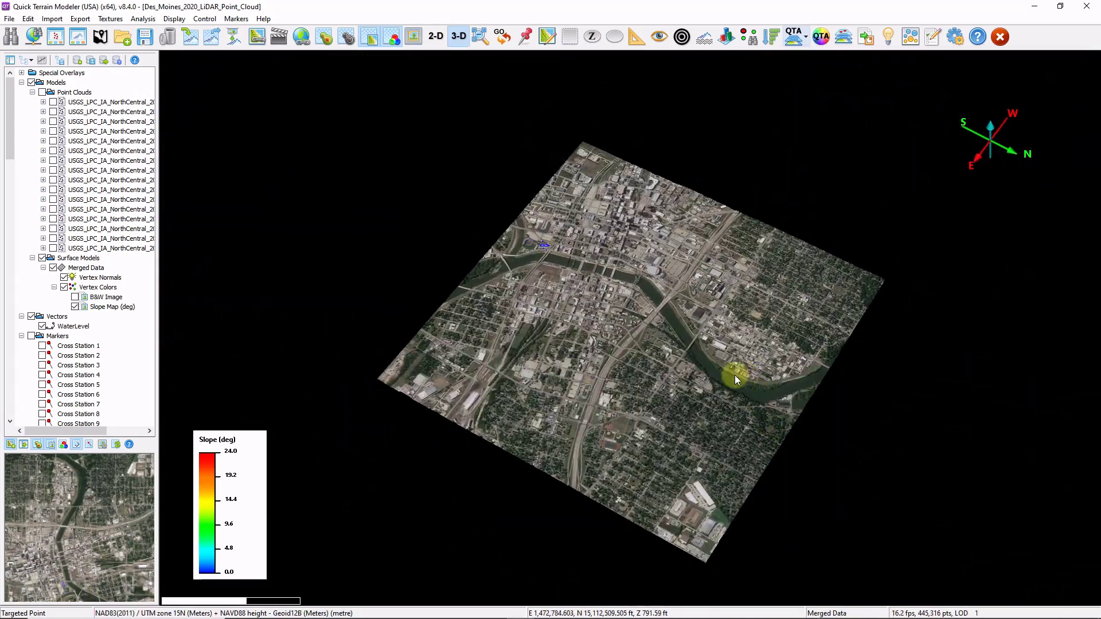
# Collapse the Markers, Vectors and Point Clouds groups and bring up Movies folder options.
pyautogui.click(22, 337)
pyautogui.click(12, 317)
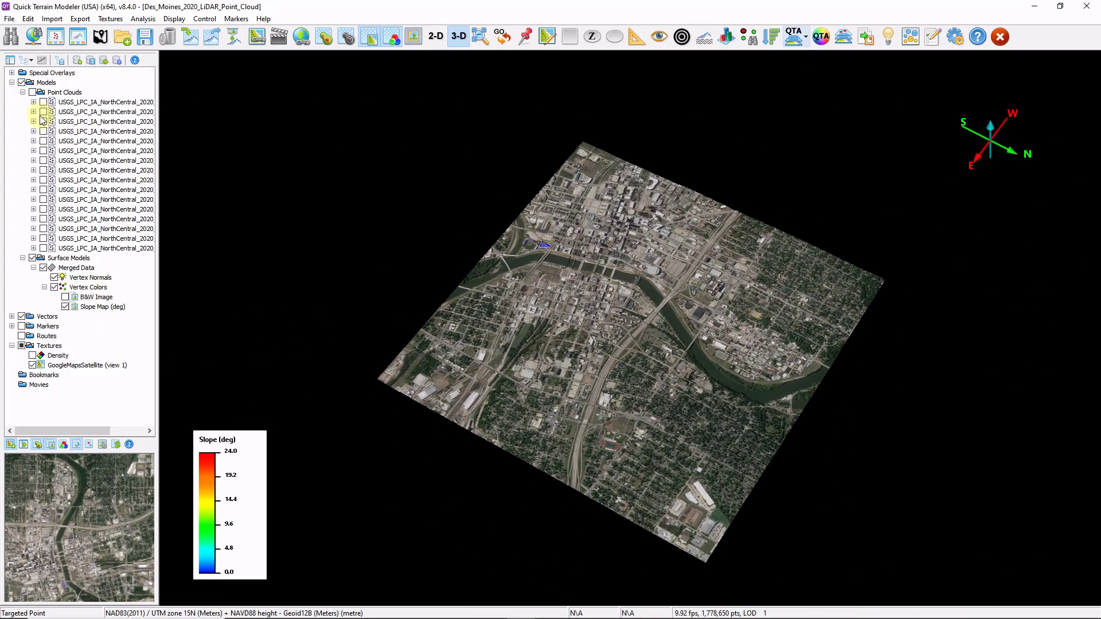
pyautogui.click(23, 93)
pyautogui.rightClick(45, 234)
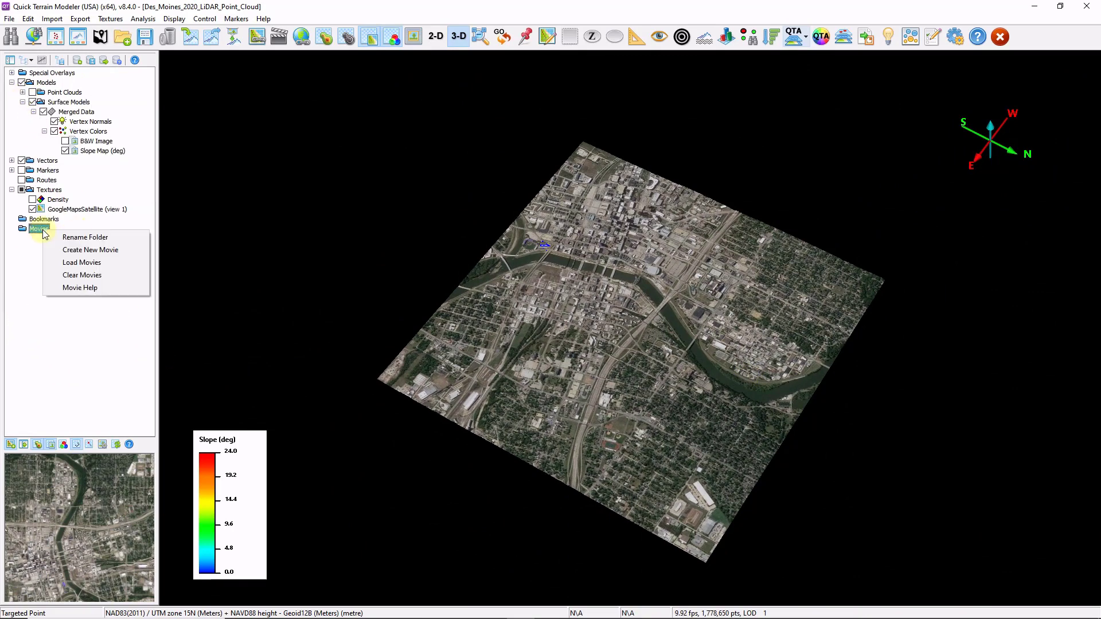
# Create QT Movie 1 and bookmark three successively closer views as keyframes with Ctrl+B.
pyautogui.click(98, 251)
pyautogui.moveTo(600, 465); pyautogui.dragTo(624, 456)
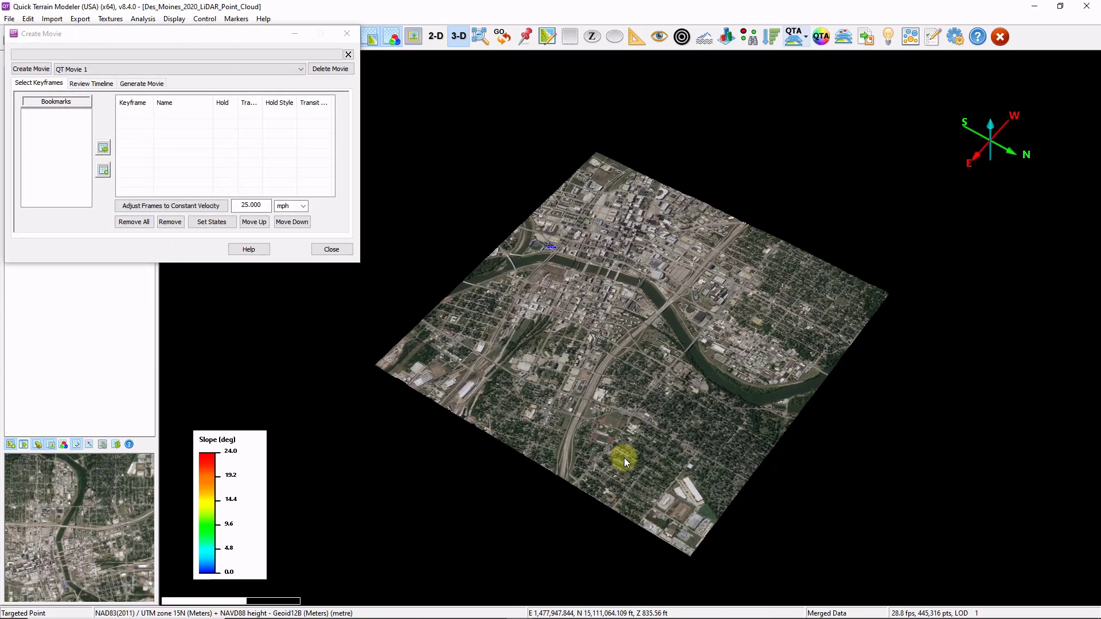
pyautogui.scroll(5, 652, 487)
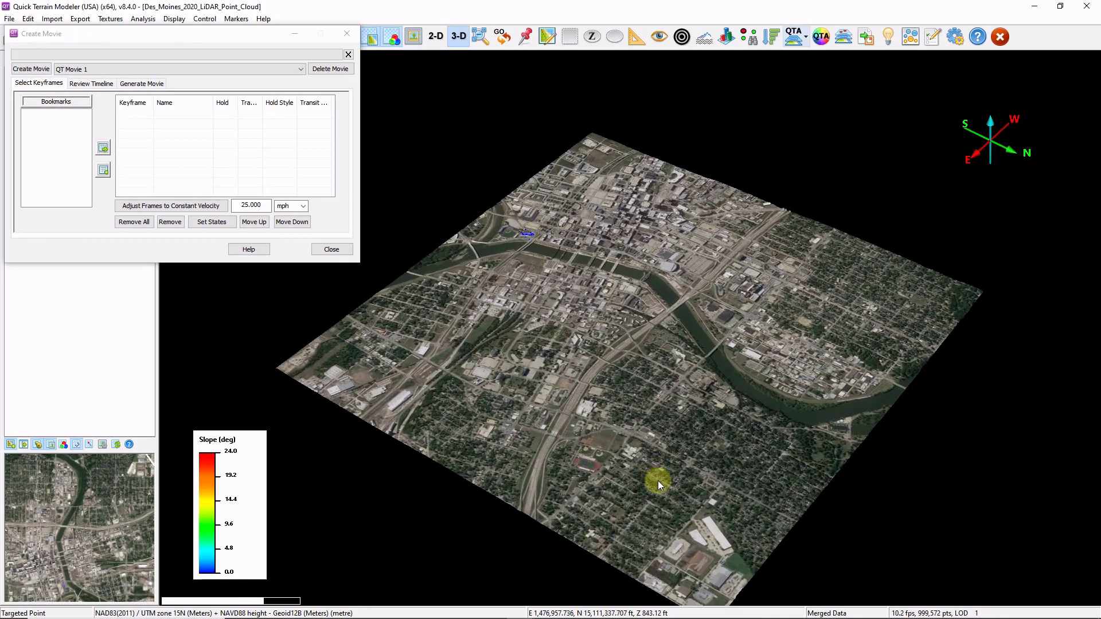
pyautogui.hotkey('ctrl', 'b')
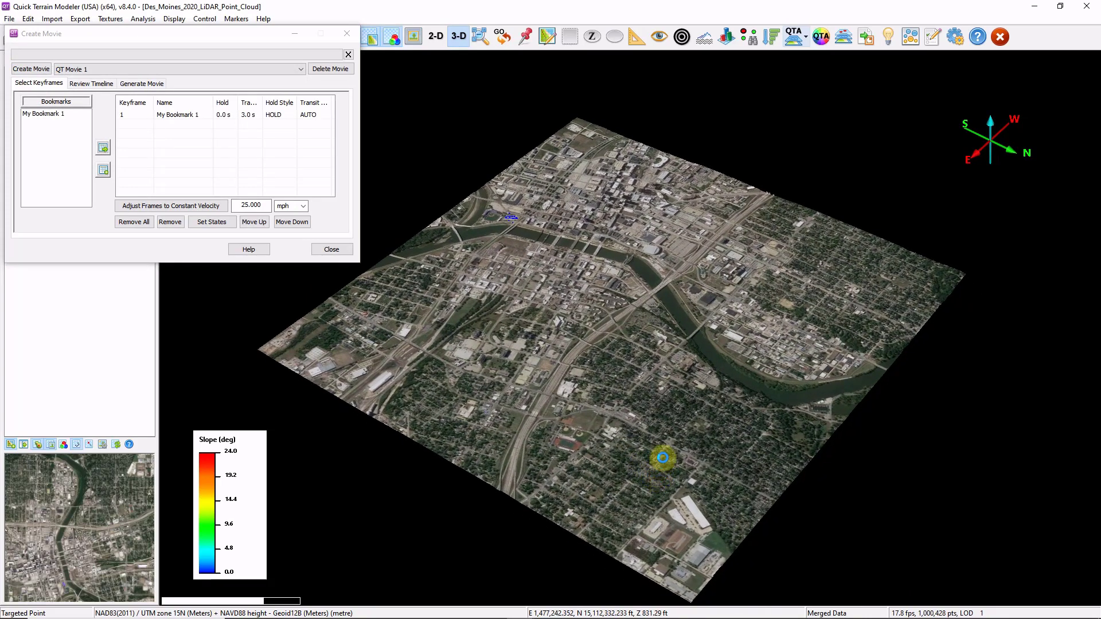
pyautogui.scroll(6, 656, 436)
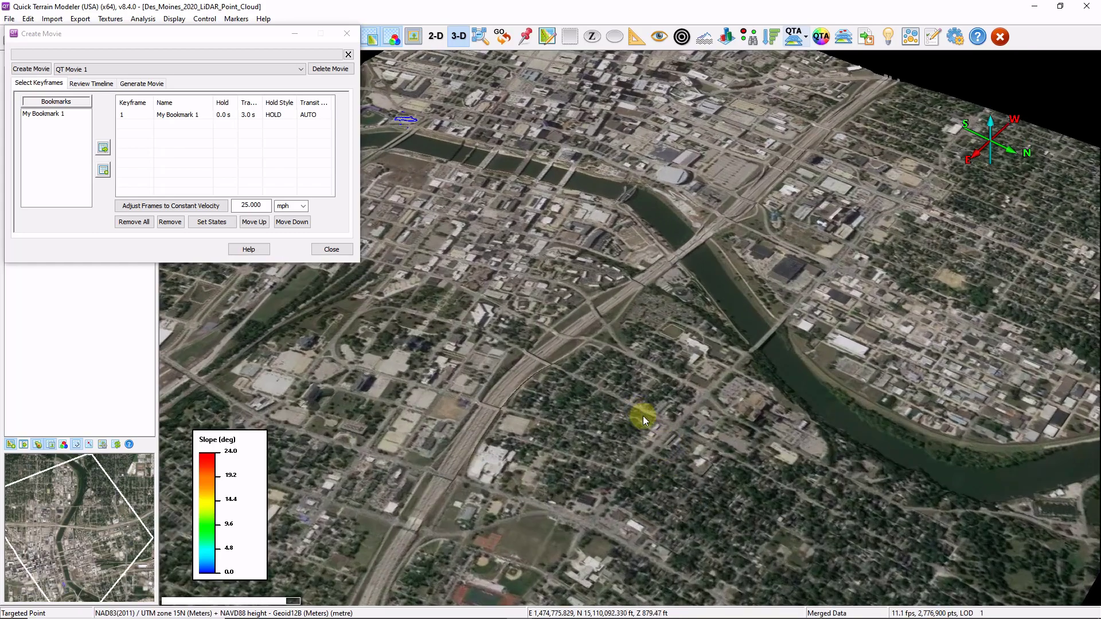
pyautogui.scroll(-3, 642, 436)
pyautogui.hotkey('ctrl', 'b')
pyautogui.scroll(-5, 649, 437)
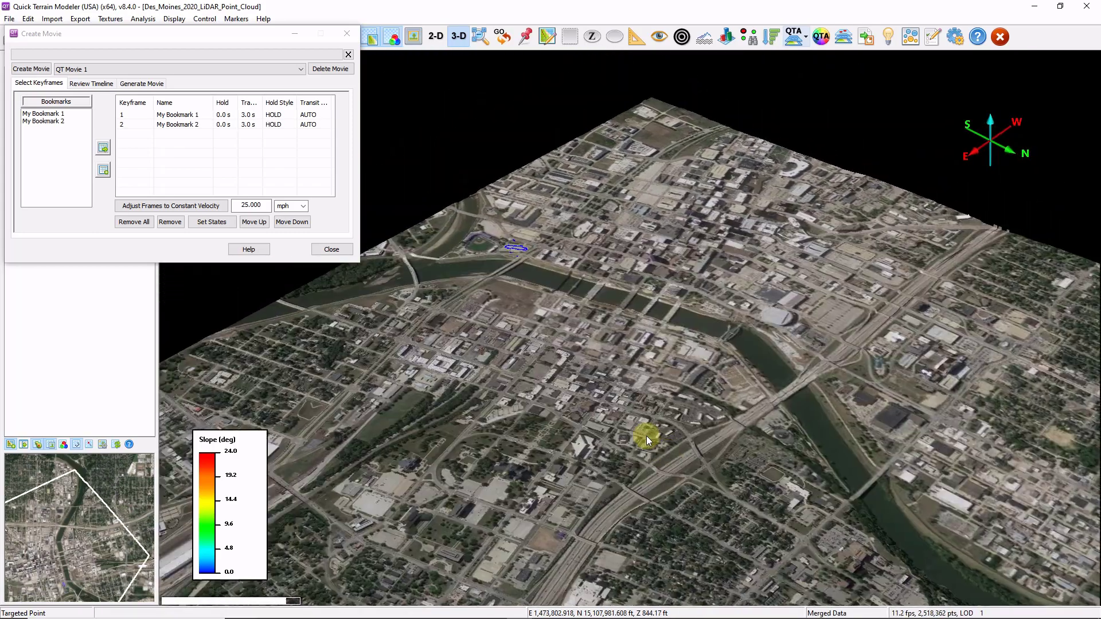
pyautogui.scroll(4, 669, 438)
pyautogui.hotkey('ctrl', 'b')
# Show flood water, fly toward the stadium, and set the water level to 798.92 ft.
pyautogui.scroll(2, 662, 432)
pyautogui.scroll(4, 673, 453)
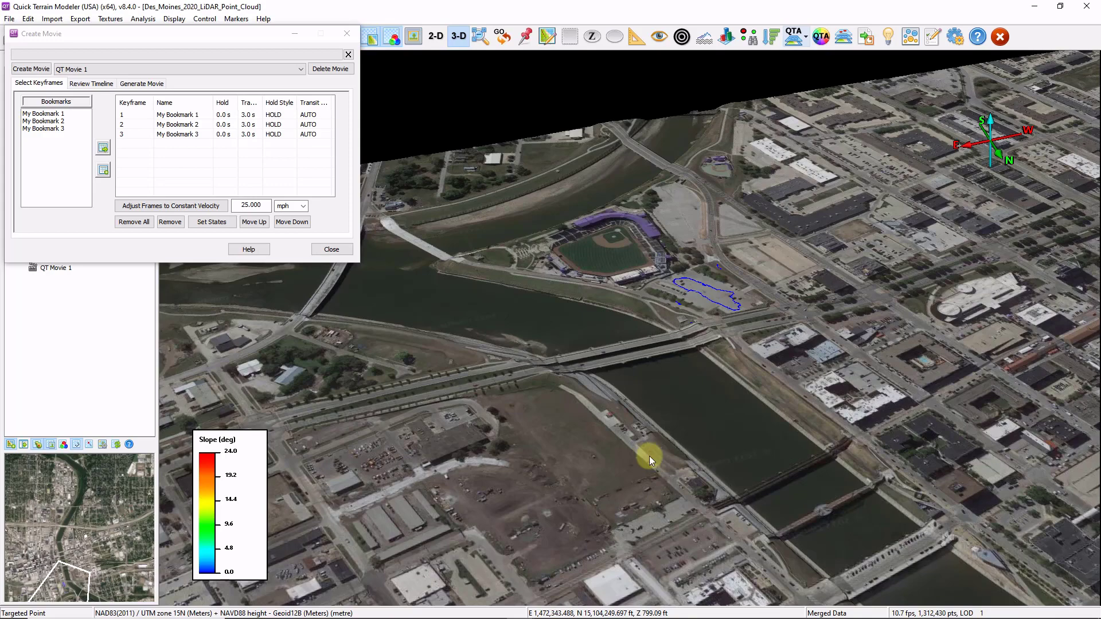
pyautogui.scroll(4, 680, 464)
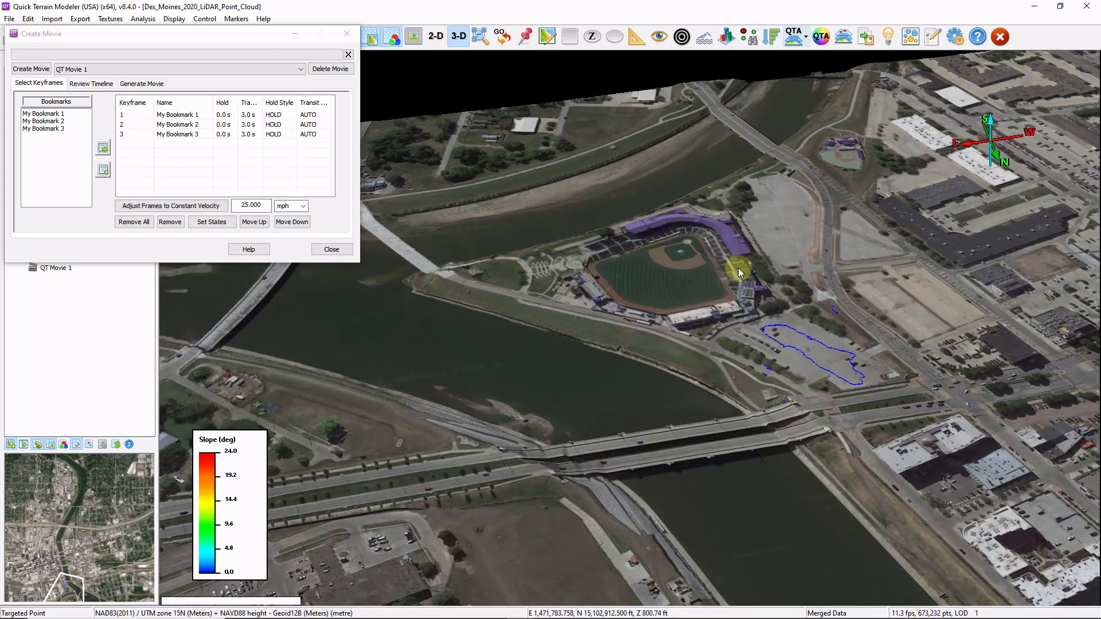
pyautogui.click(705, 39)
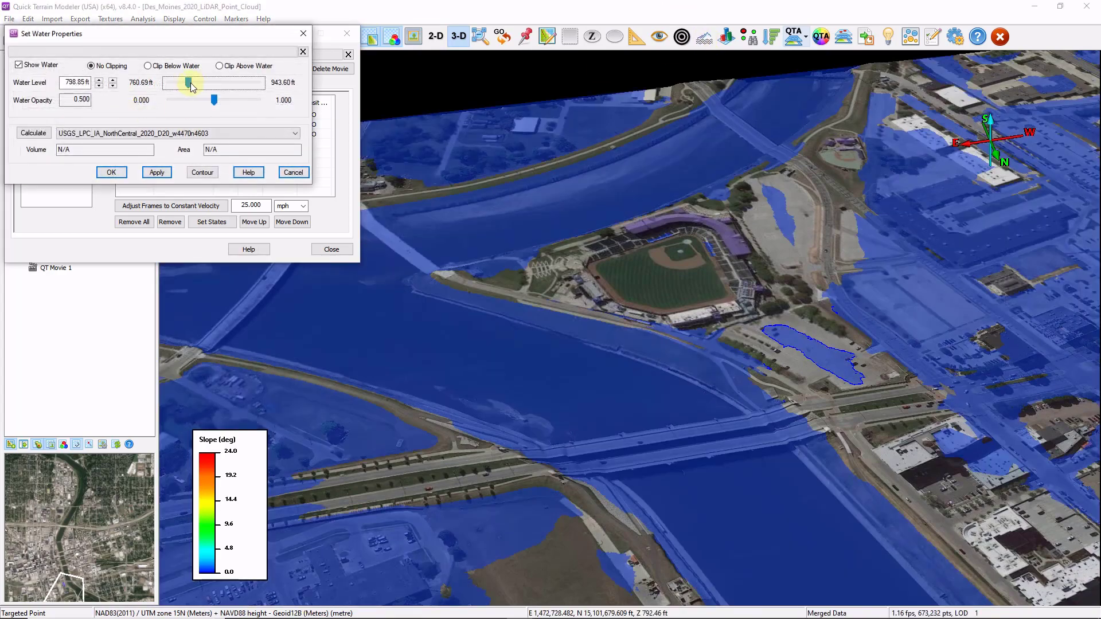
pyautogui.moveTo(191, 86)
pyautogui.mouseDown()
pyautogui.moveTo(173, 89)
pyautogui.moveTo(183, 88)
pyautogui.mouseUp()
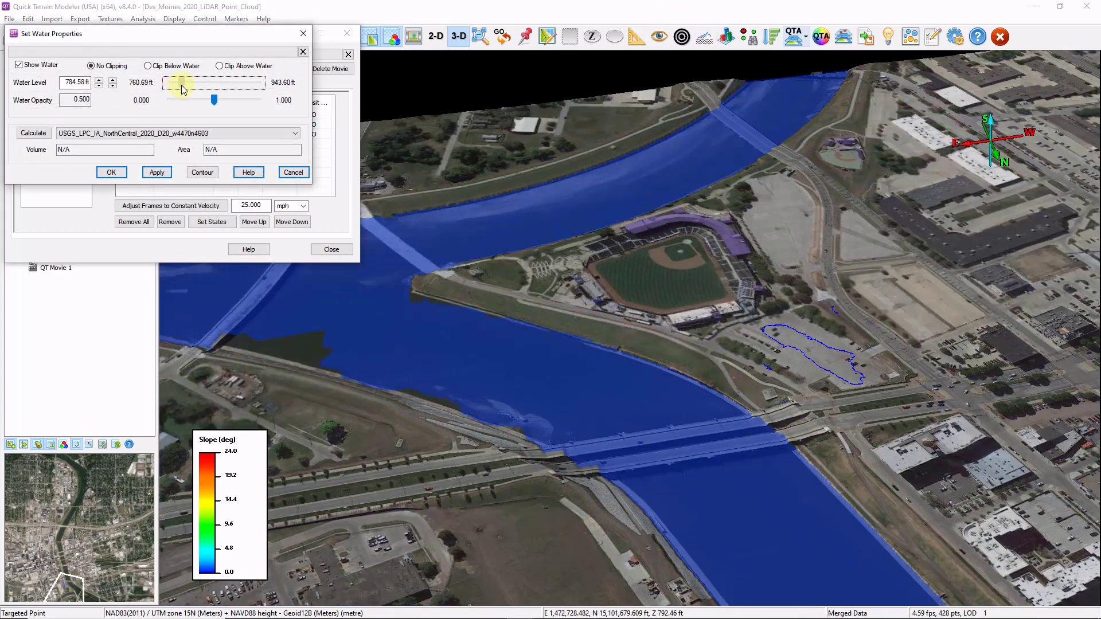
pyautogui.click(570, 362)
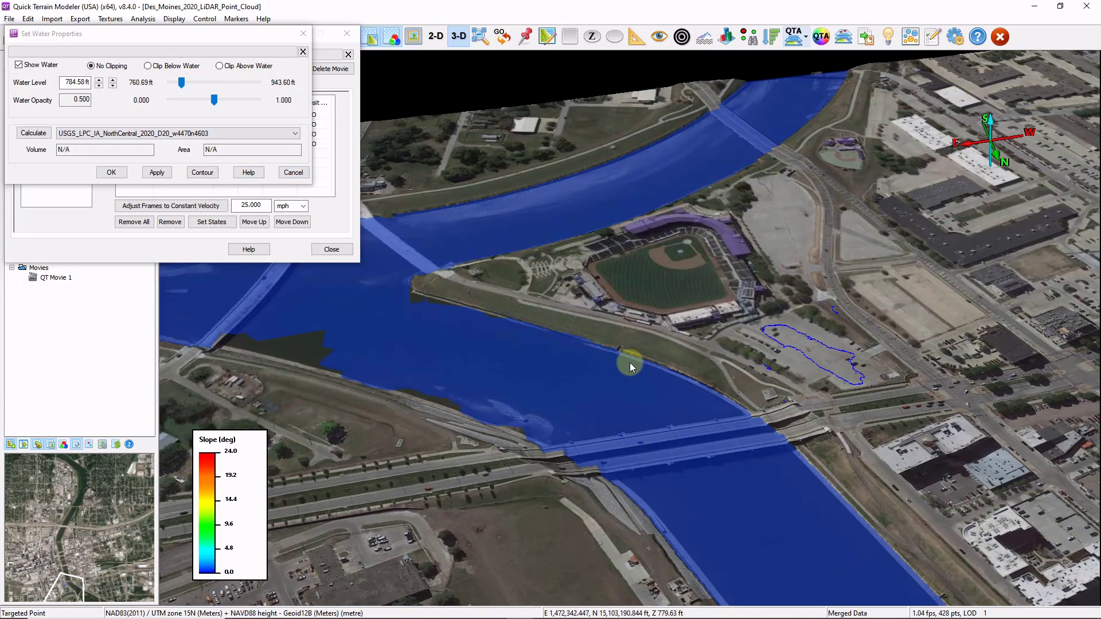
pyautogui.moveTo(686, 366); pyautogui.dragTo(696, 421)
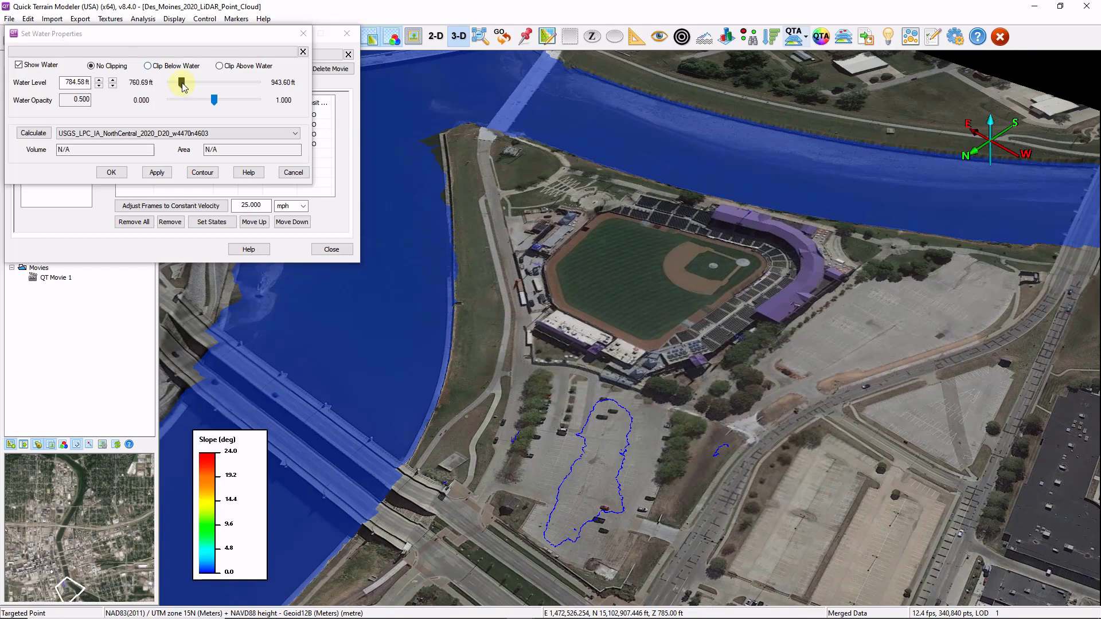
pyautogui.moveTo(183, 86); pyautogui.dragTo(190, 86)
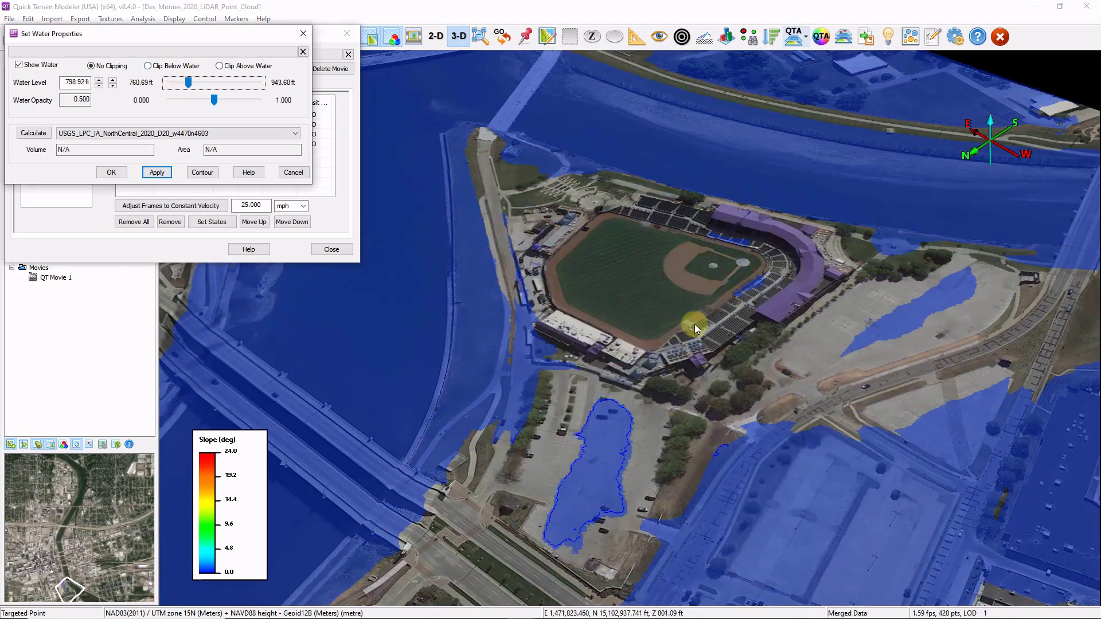
pyautogui.moveTo(695, 325); pyautogui.dragTo(695, 362)
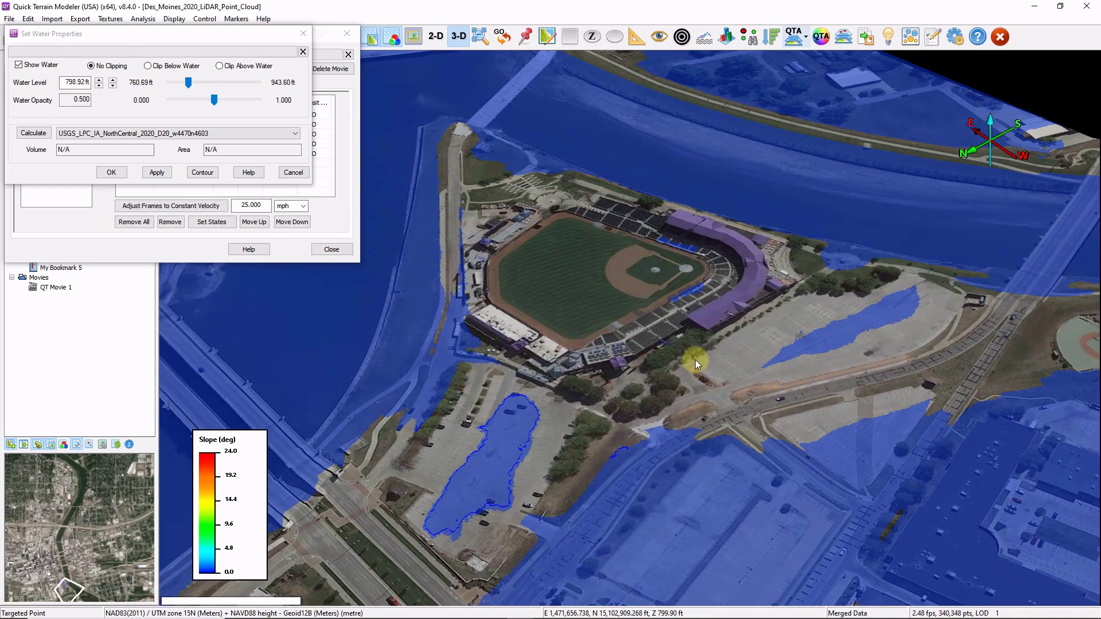
# Close the water settings and play QT Movie 1 from the Review Timeline.
pyautogui.click(302, 52)
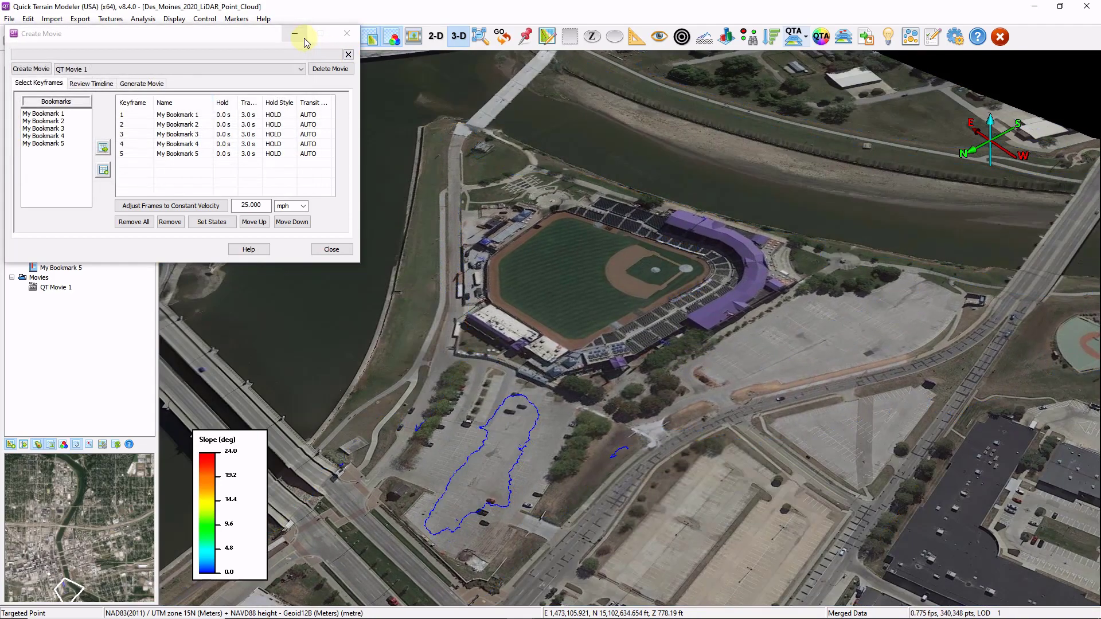
pyautogui.click(90, 84)
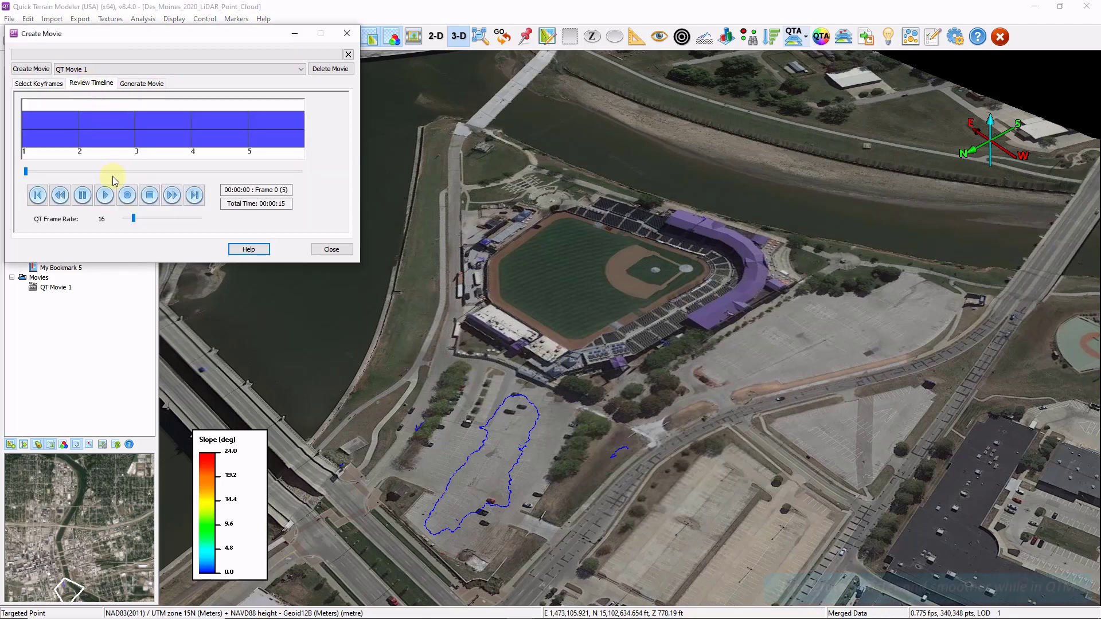
pyautogui.click(106, 200)
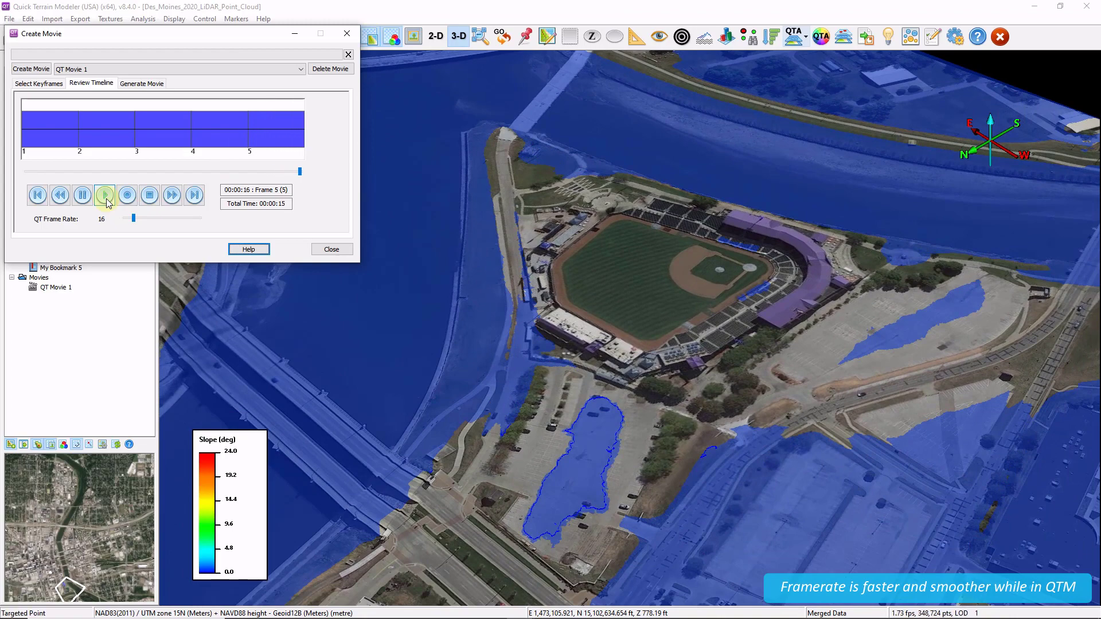
pyautogui.press('Escape')
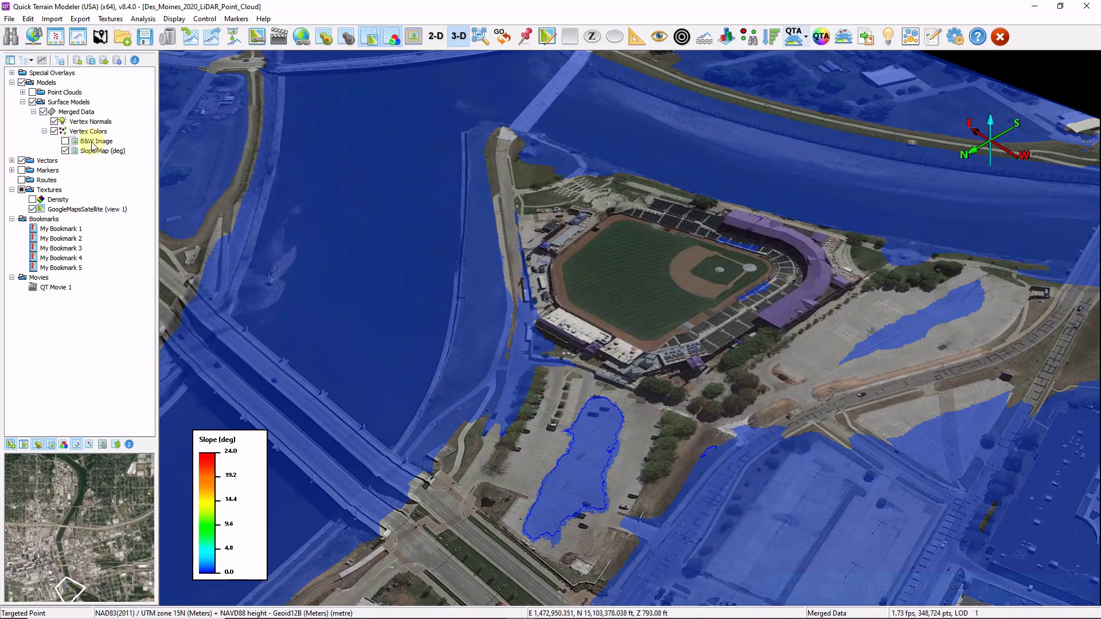